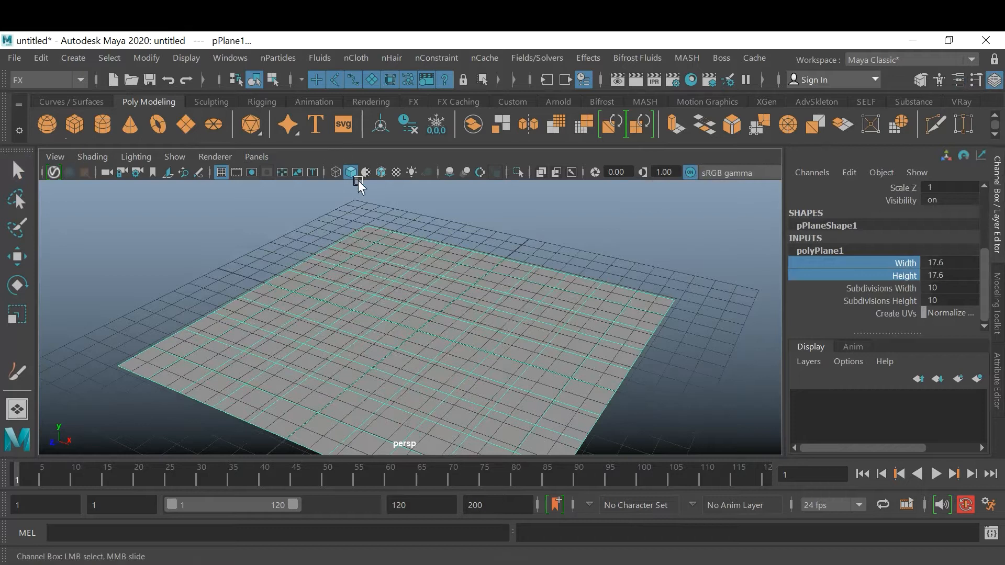
Step: Hide the viewport grid and keep the polygon plane selected in object mode
left_click(225, 171)
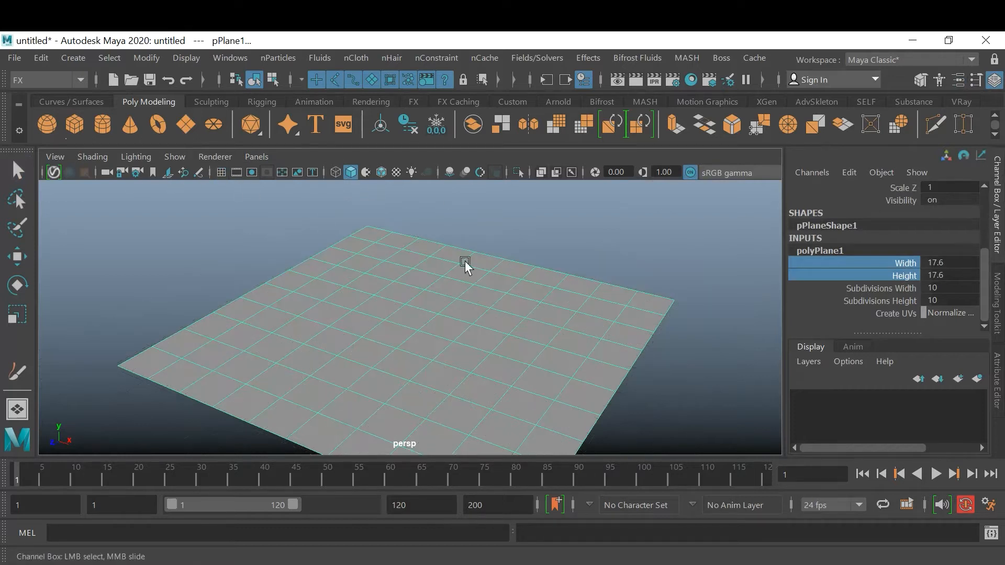
left_click(609, 251)
left_click_drag(611, 256, 300, 331, "alt")
left_click(489, 298)
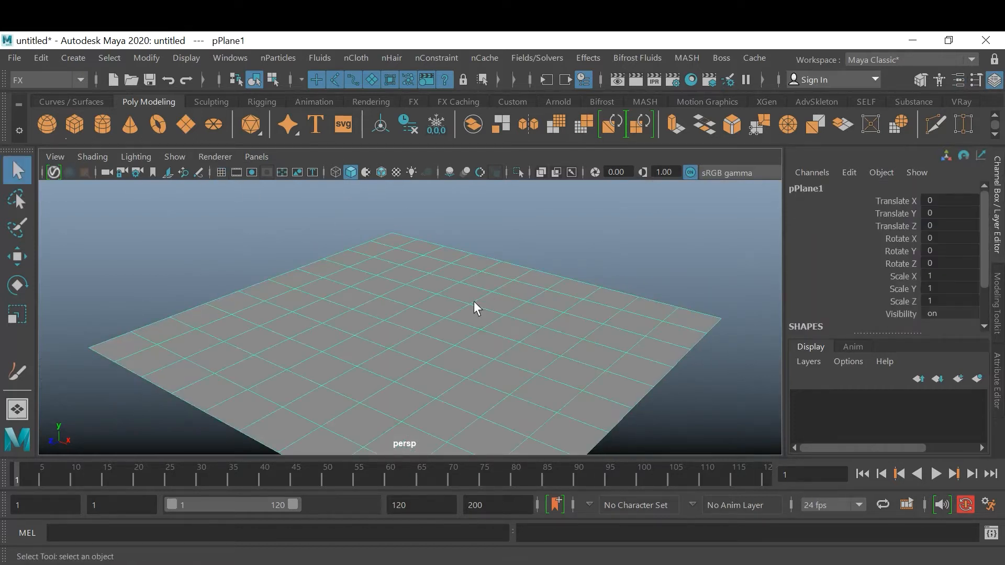
left_click_drag(394, 231, 434, 264, "alt")
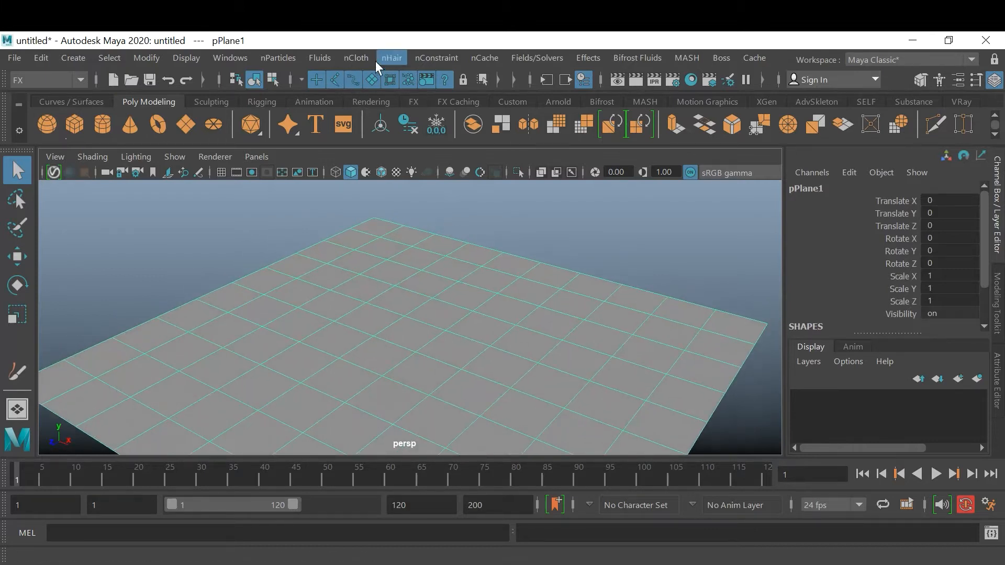
Step: Open the Create Hair options, reset them to defaults and set the output to NURBS curves
left_click(390, 58)
left_click(566, 99)
left_click(568, 194)
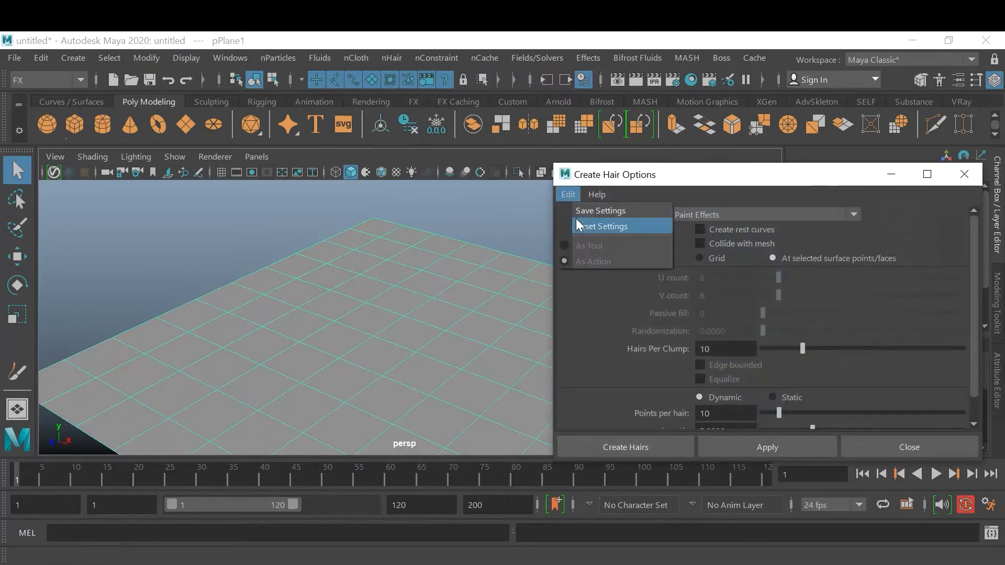
left_click(578, 224)
left_click(761, 215)
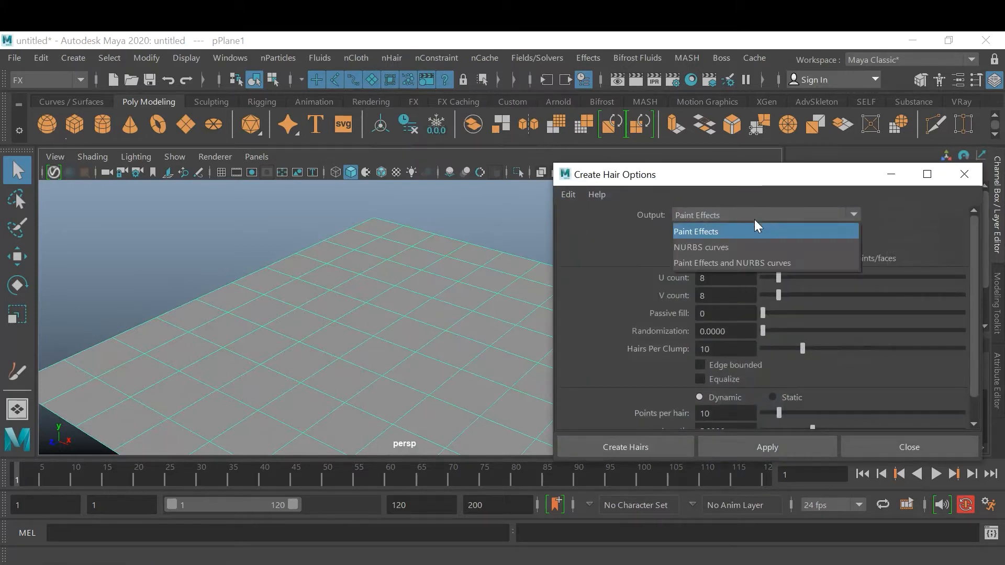
left_click(739, 246)
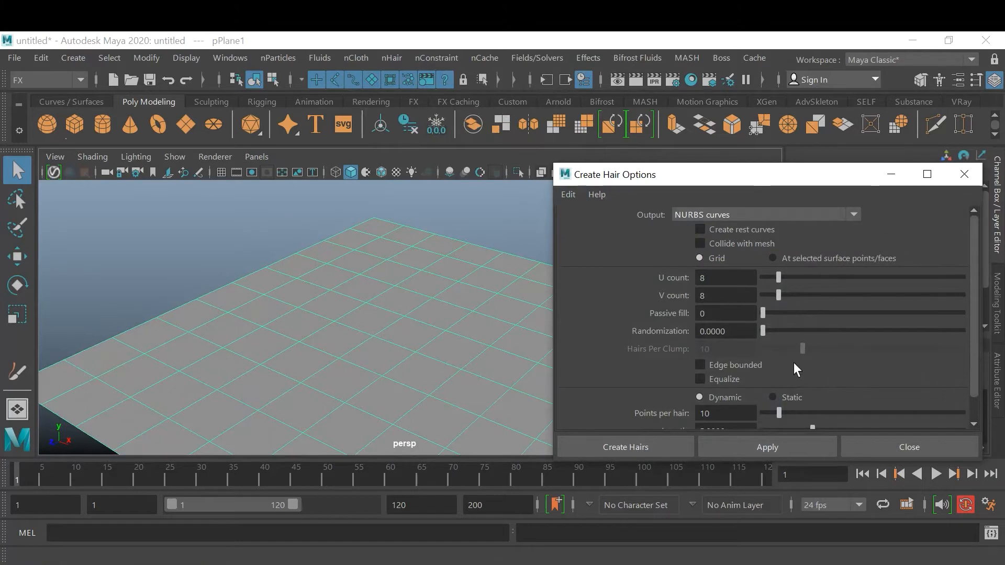
Step: Create dynamic hair curves on the plane in a new hair system using the grid layout
left_click_drag(765, 181, 730, 109)
scroll(812, 297, "down", 2)
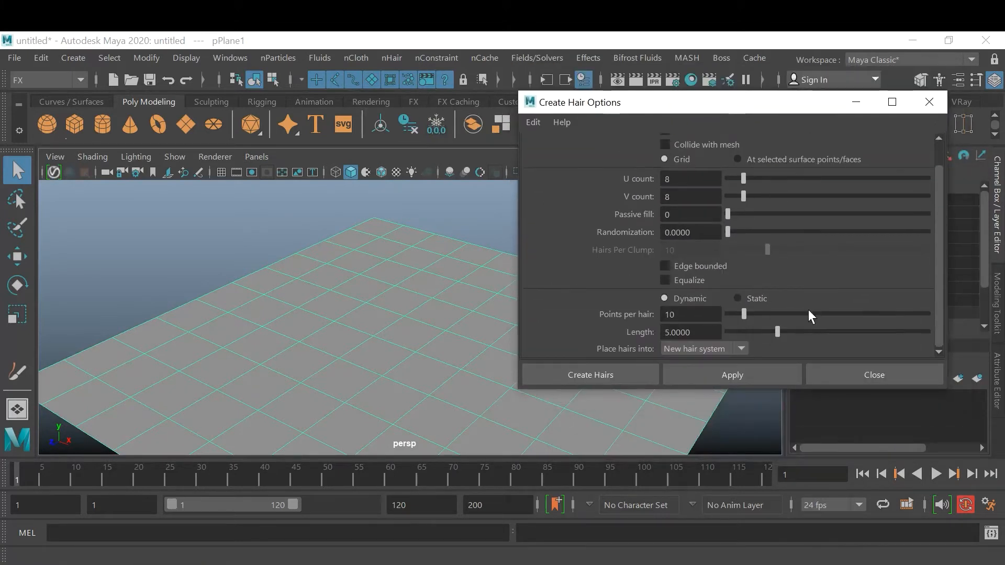
left_click(613, 372)
Step: Play the simulation twice and examine from different angles how the hair curves behave on the still plane
left_click_drag(613, 373, 573, 347, "alt")
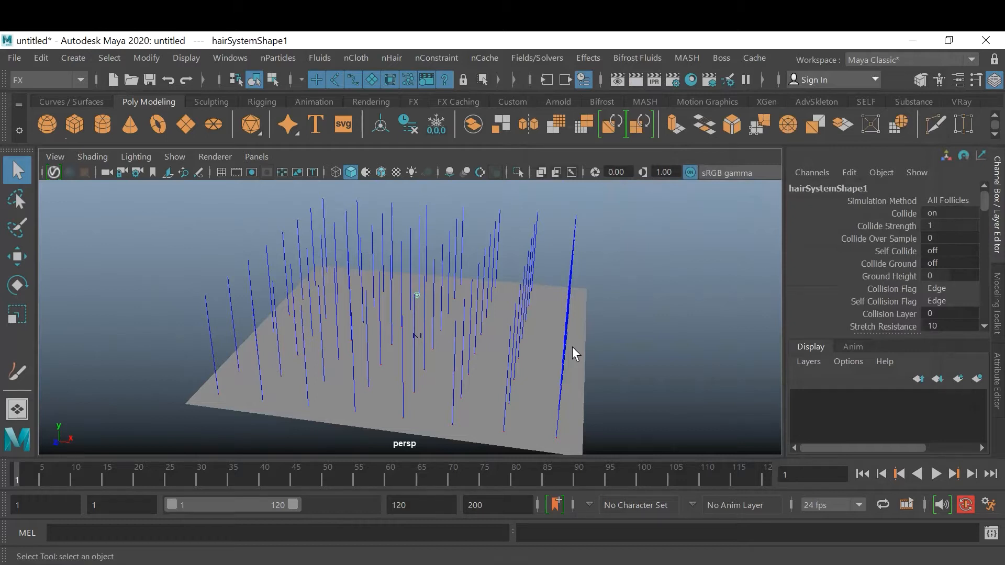
left_click_drag(635, 352, 594, 348, "alt")
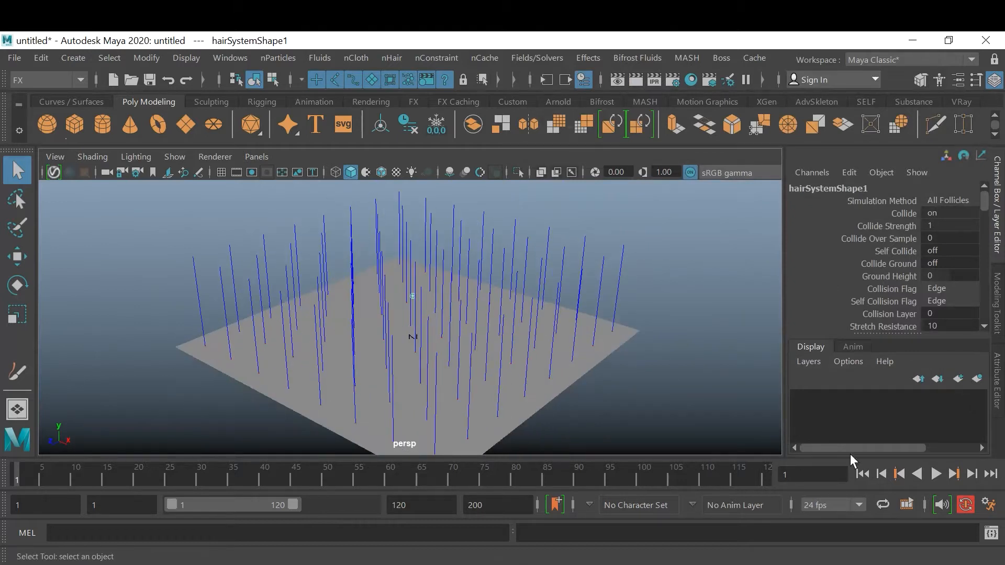
left_click(936, 474)
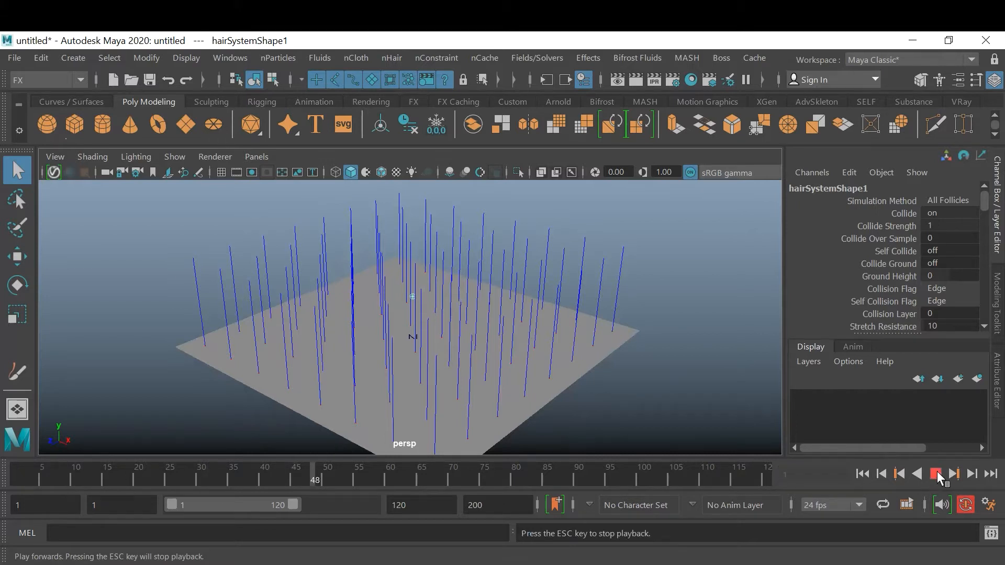
left_click(936, 475)
left_click_drag(623, 330, 547, 331, "alt")
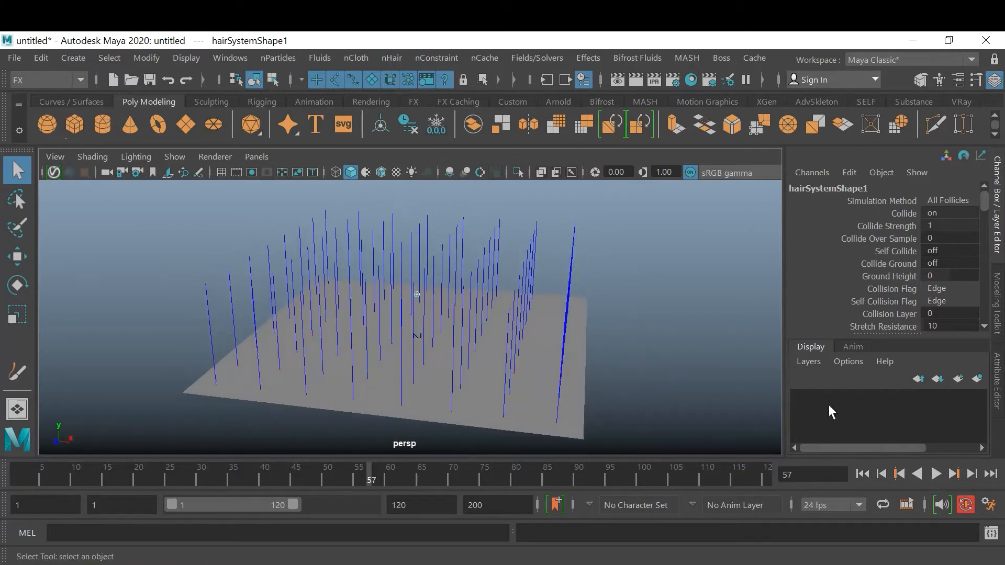
left_click(936, 475)
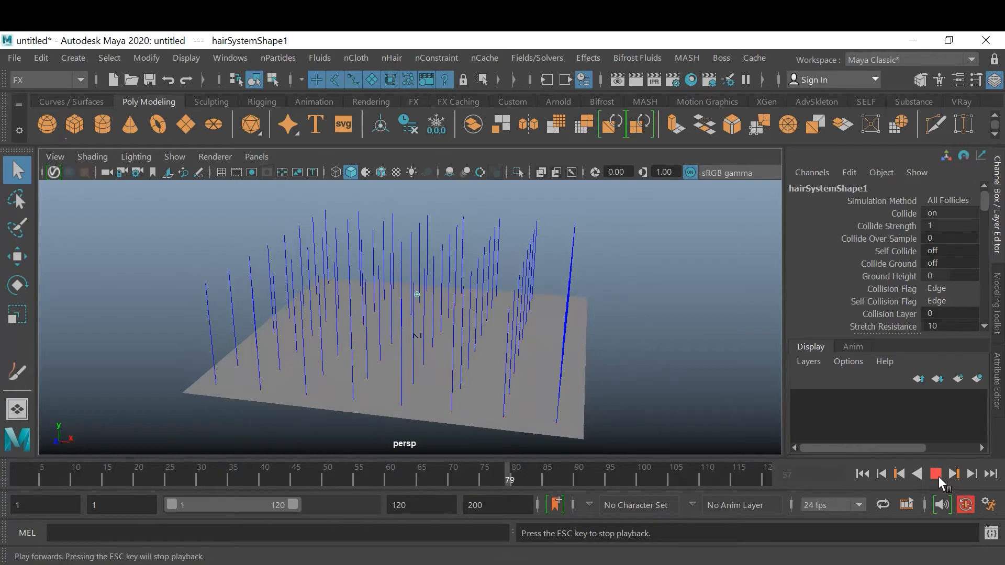
left_click(936, 474)
left_click_drag(596, 361, 556, 361, "alt")
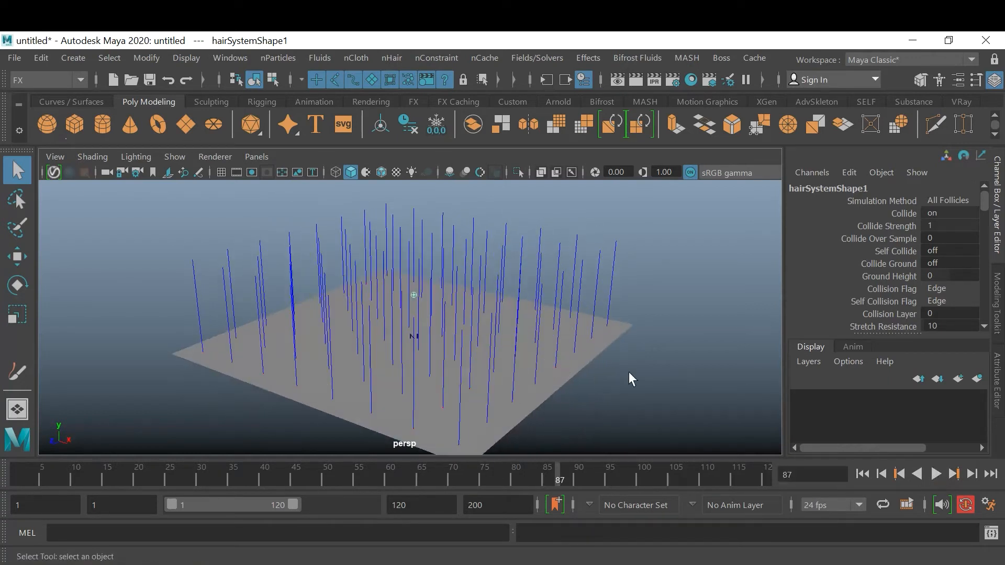
Step: Select the plane and set the end of the playback range to frame 1000
left_click(550, 388)
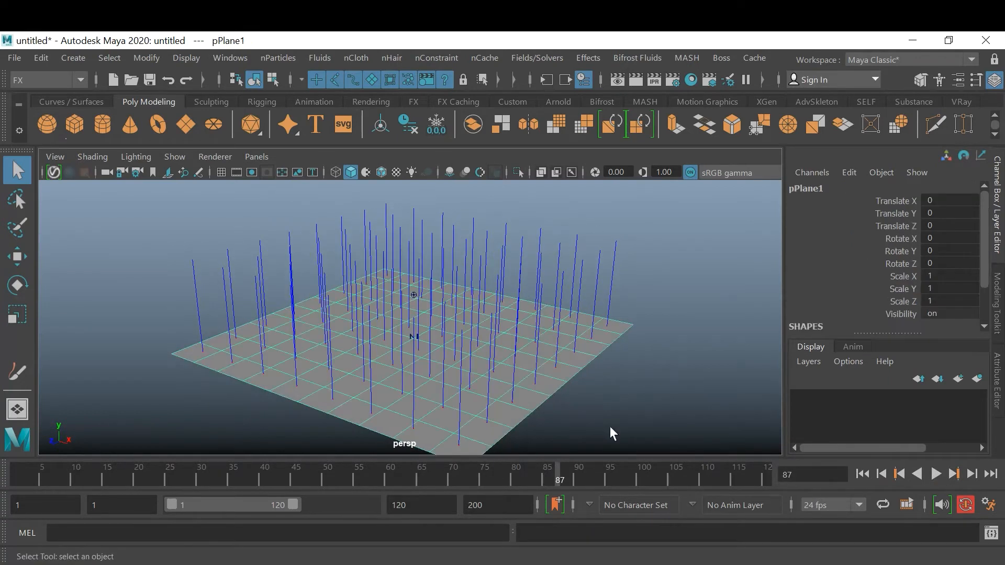
left_click(449, 509)
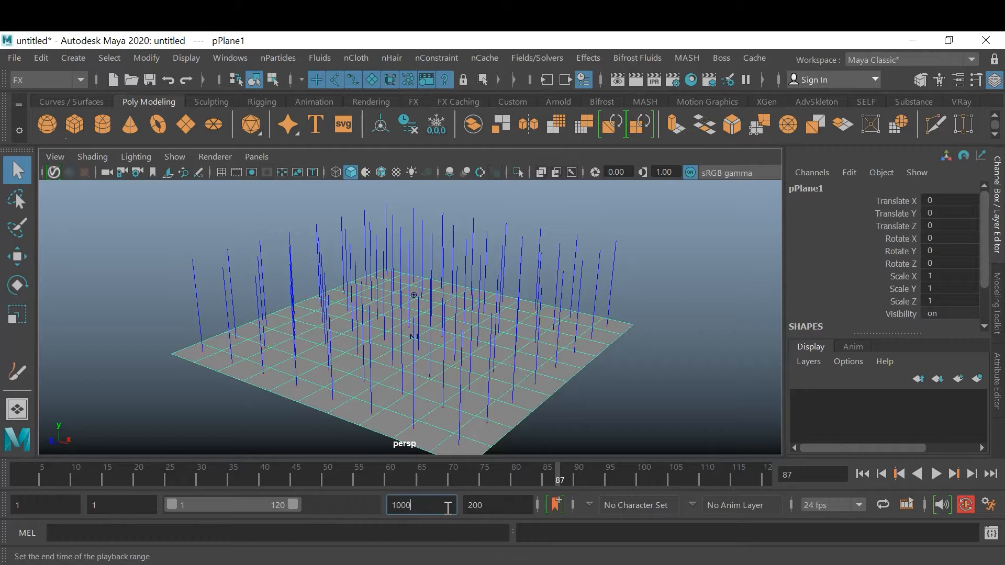
key("Return")
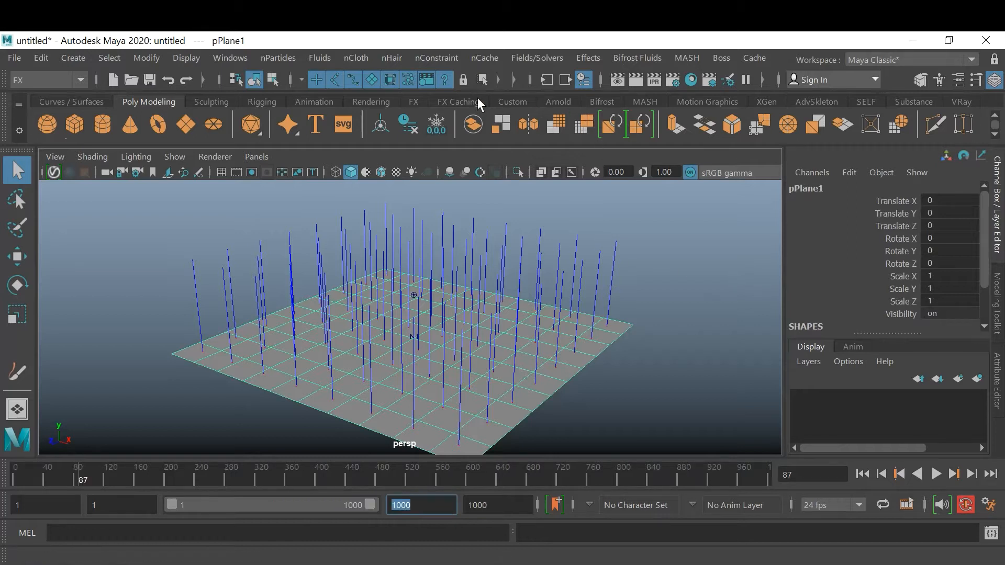
Step: Run interactive playback from the first frame while moving the plane to about X 0.684, Y 2.454, Z -1.211, and rewind to the start
left_click(414, 101)
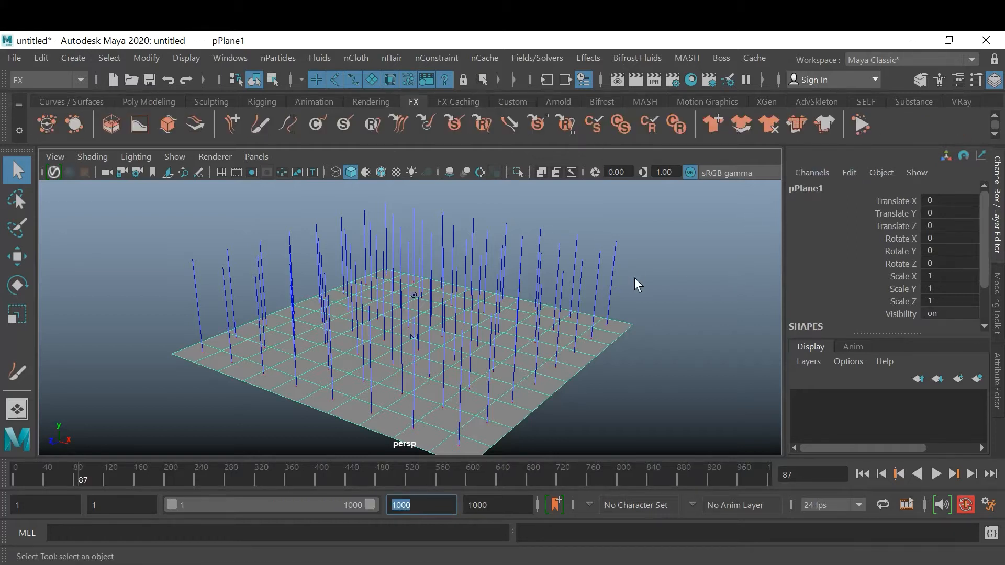
left_click(862, 474)
left_click(601, 366)
left_click(600, 351)
key("w")
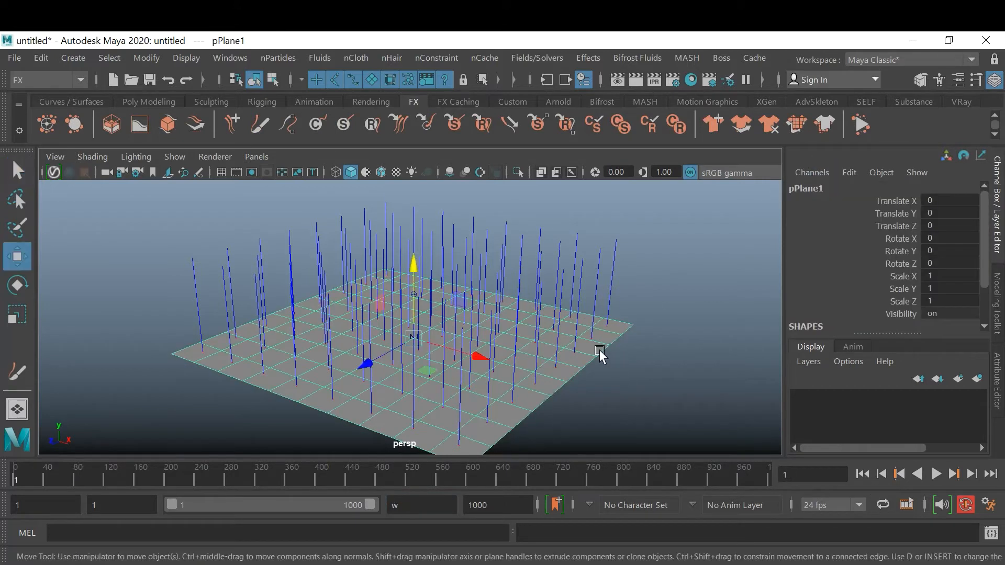
left_click(863, 123)
mouse_move(414, 266)
left_mouse_down()
mouse_move(417, 291)
mouse_move(417, 280)
left_mouse_up()
left_click_drag(414, 343, 454, 321)
left_click_drag(432, 260, 452, 226)
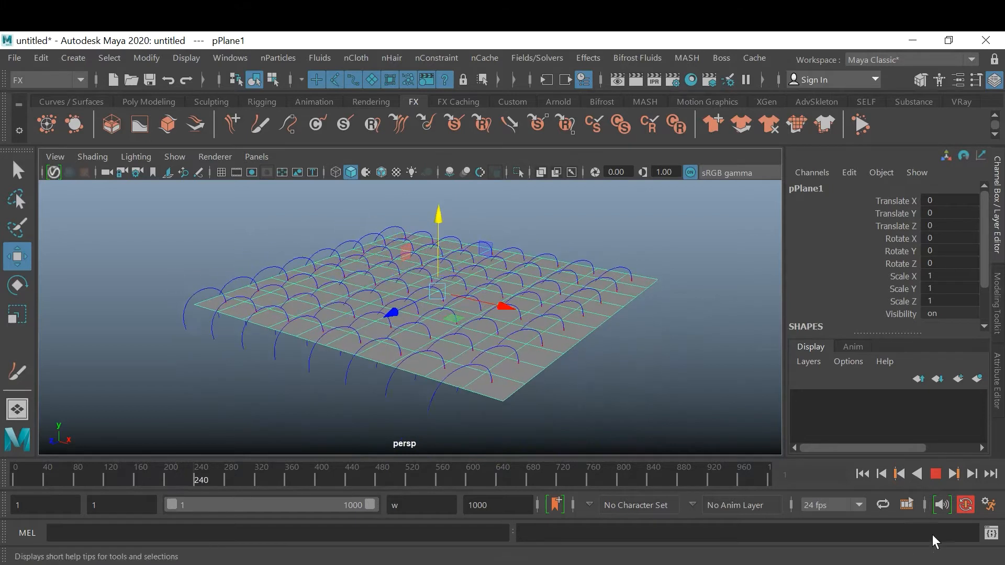
left_click(935, 474)
left_click(861, 474)
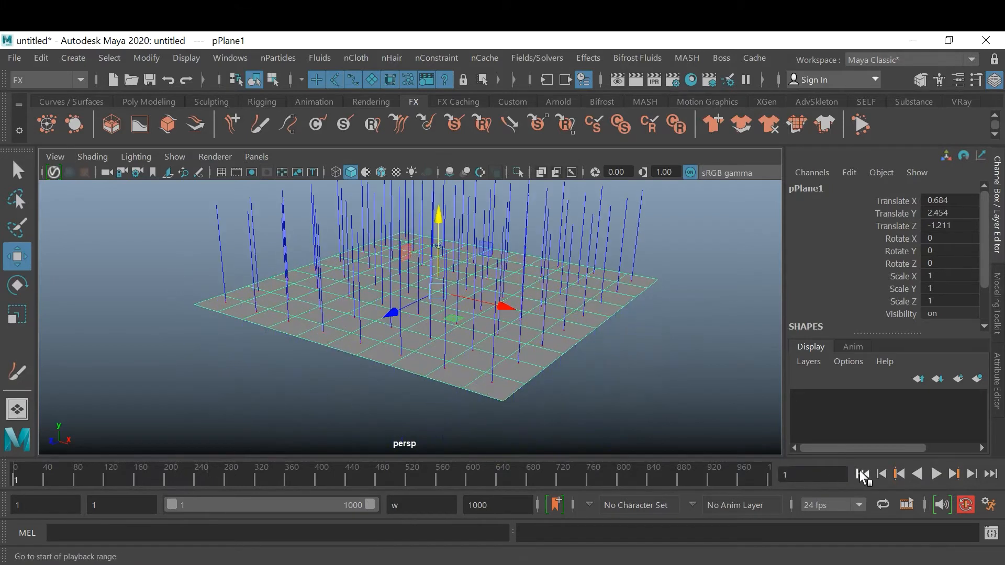
Step: Make the plane a passive collider for the hair curves and clear the selection
left_click(525, 391)
left_click(496, 388)
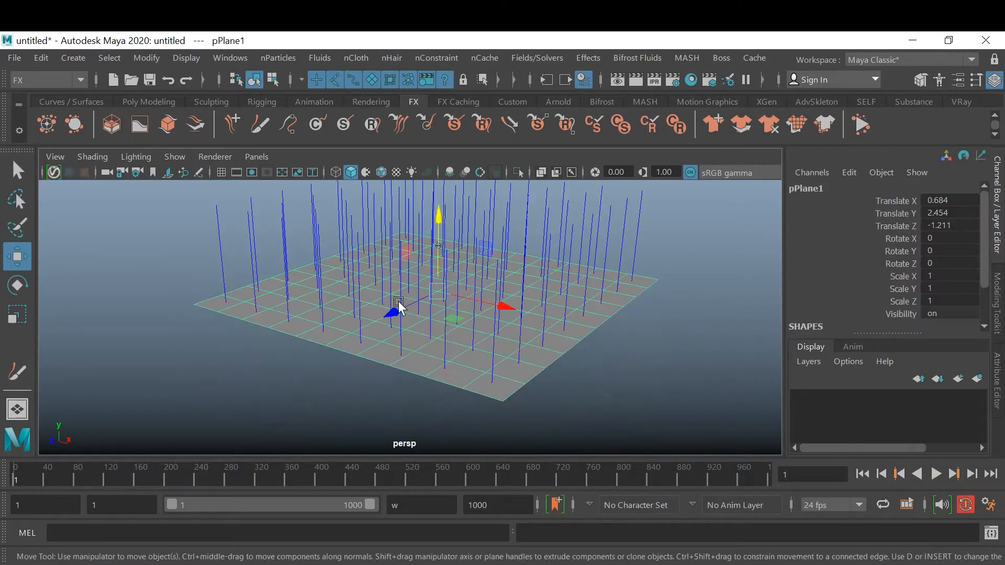
left_click(352, 58)
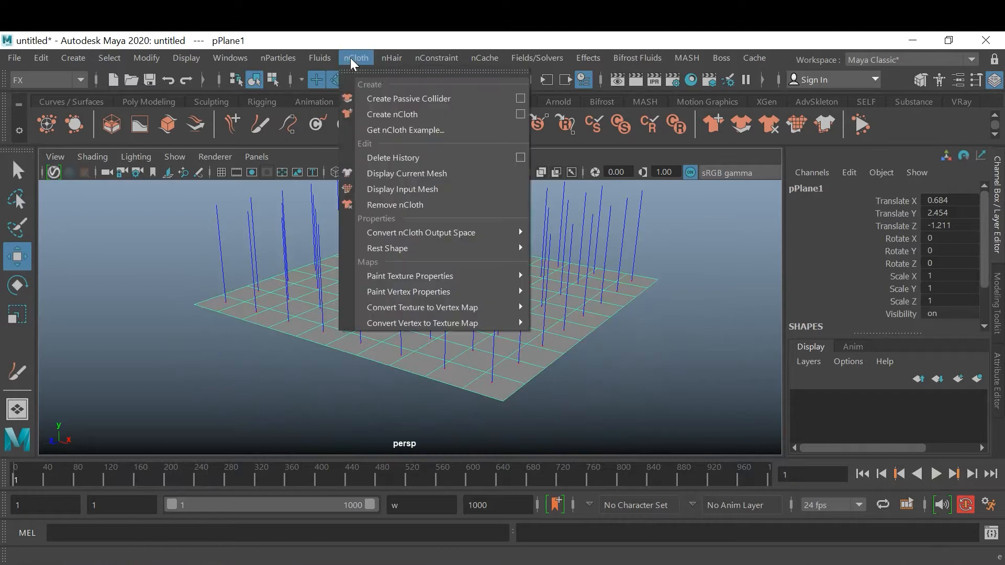
left_click(466, 99)
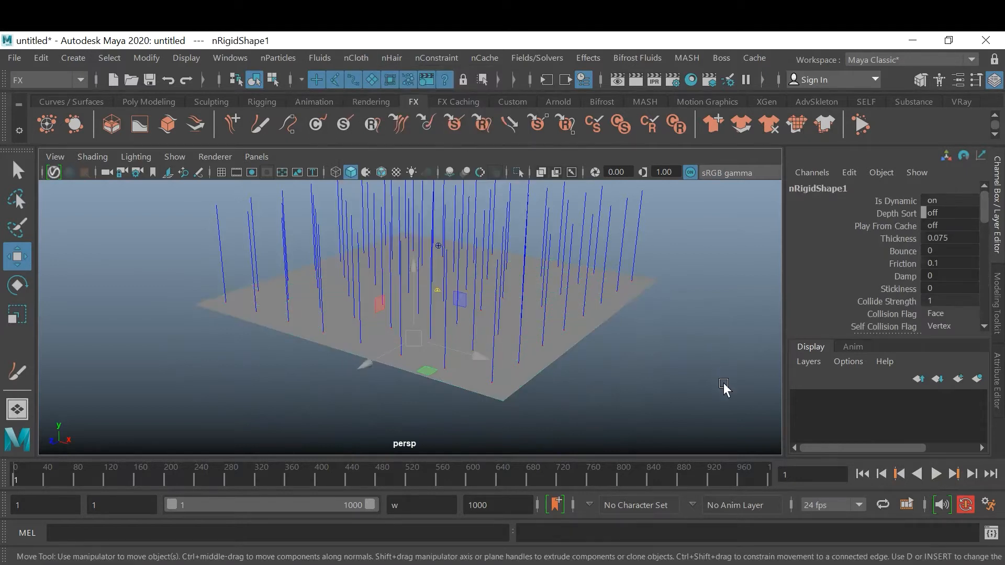
left_click(724, 382)
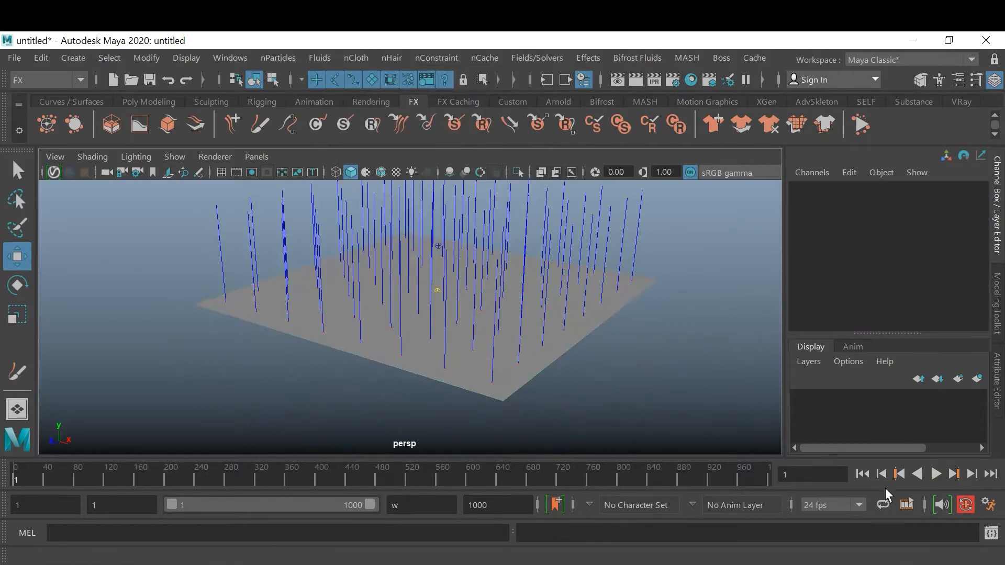
Step: Test the hair collisions in interactive playback by moving the plane to about X 1.06, Y 4.436, Z -2.437, and rewind to the start
left_click(515, 382)
left_click(861, 125)
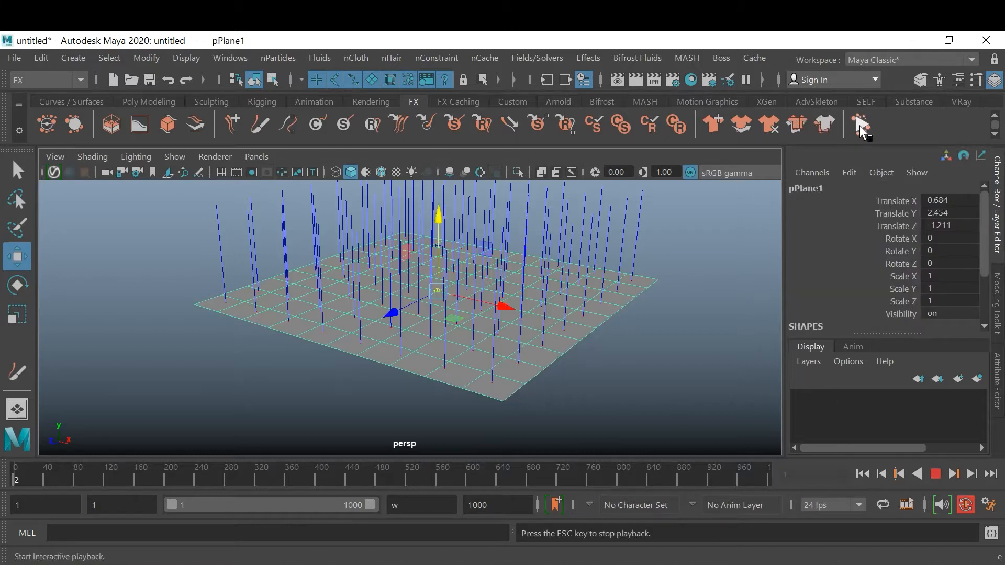
left_click_drag(437, 295, 456, 252)
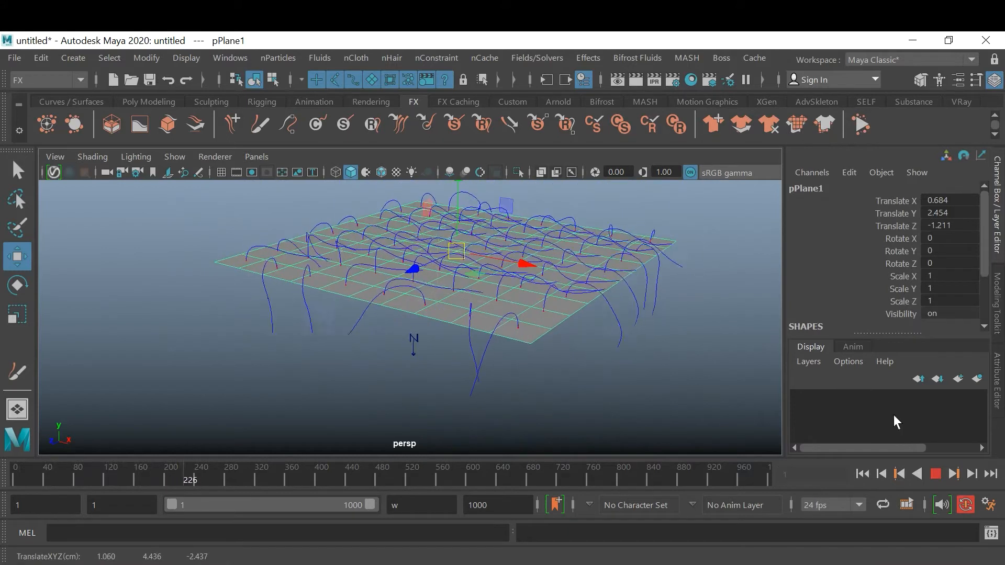
left_click(935, 473)
left_click(862, 474)
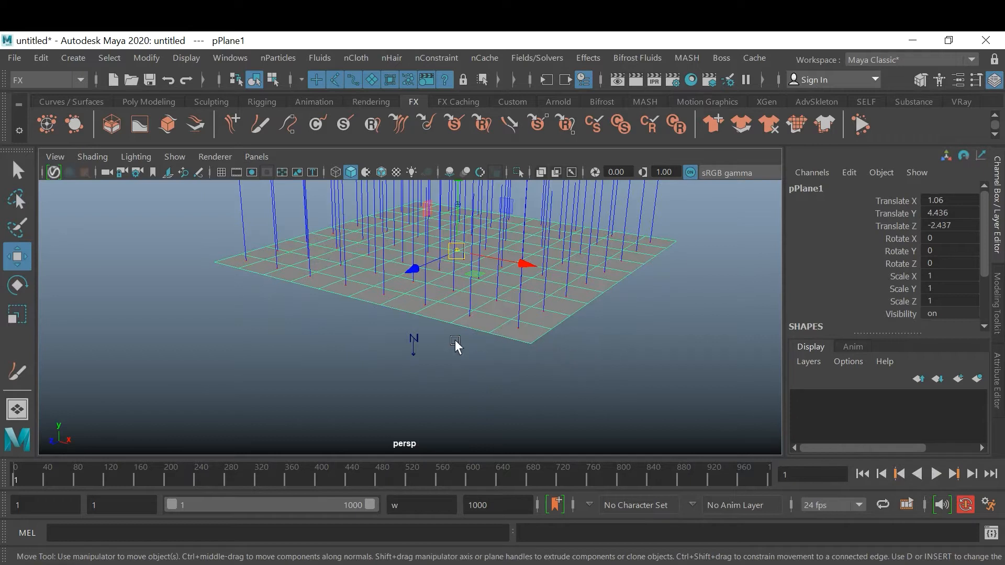
Step: Open the Outliner and examine the contents of the hair system's output curves and follicles groups
left_click(236, 57)
left_click(276, 247)
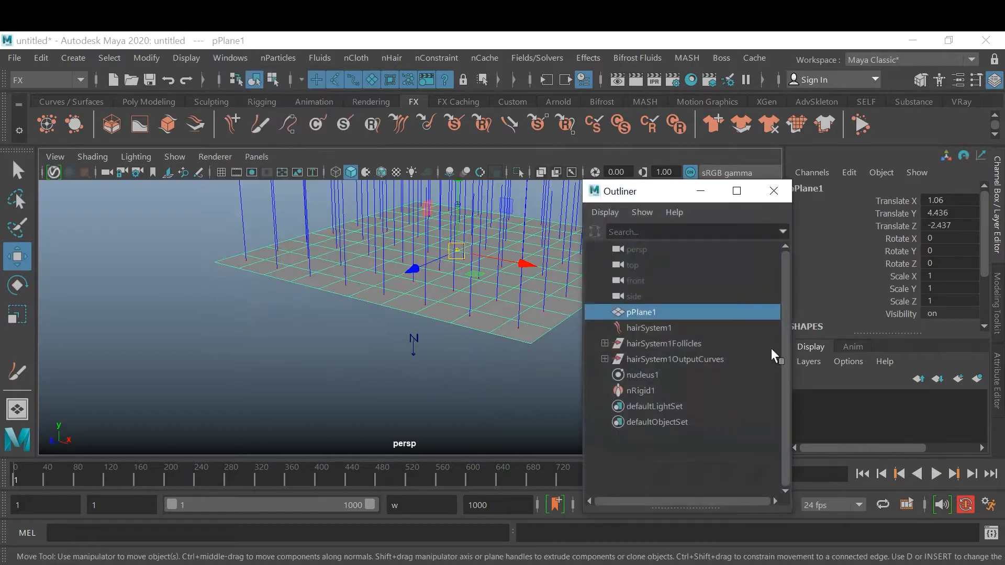
left_click(604, 359)
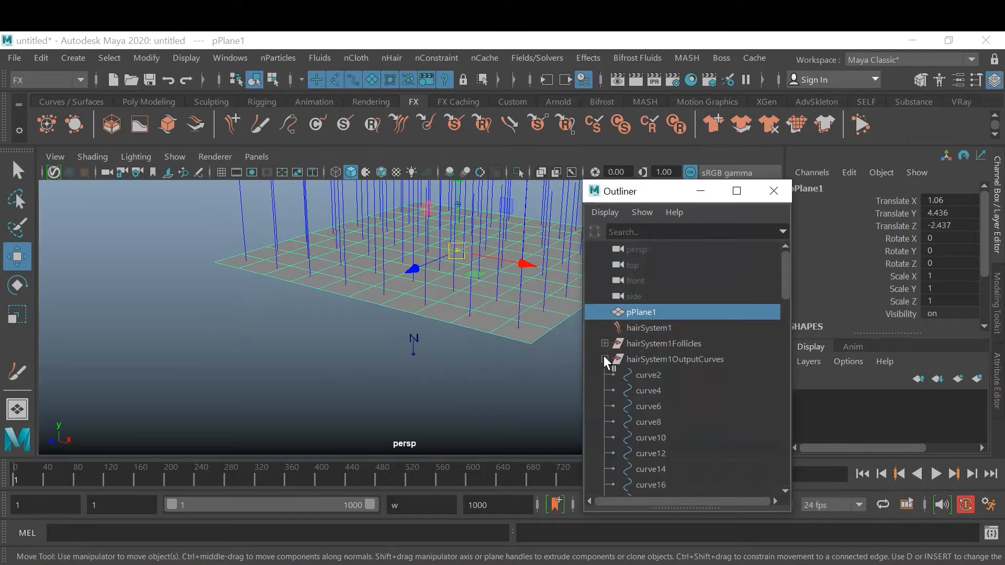
left_click(605, 359)
left_click(604, 343)
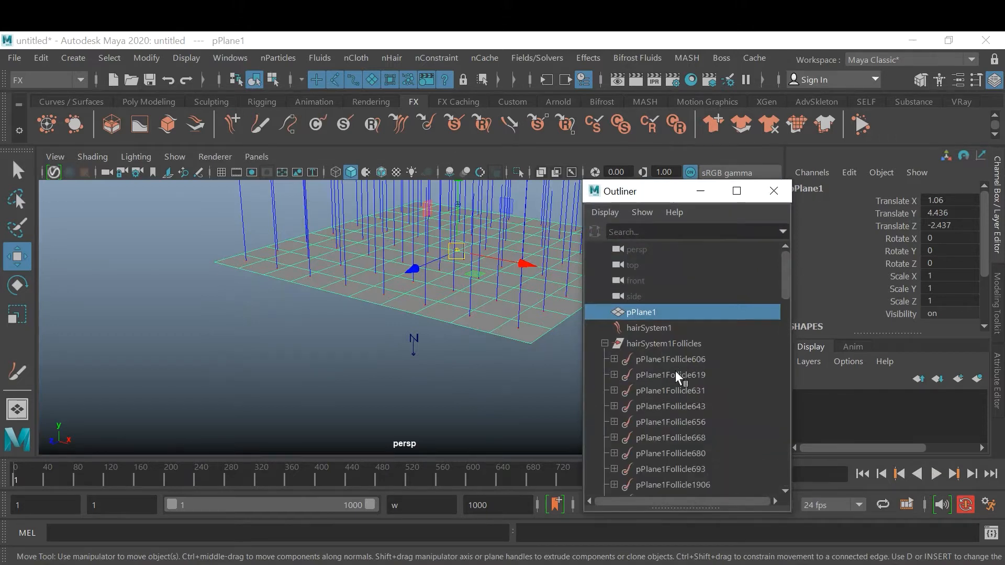
left_click(605, 343)
Step: Select hairSystem1, show its attributes in the Attribute Editor and minimize the Outliner
left_click(654, 326)
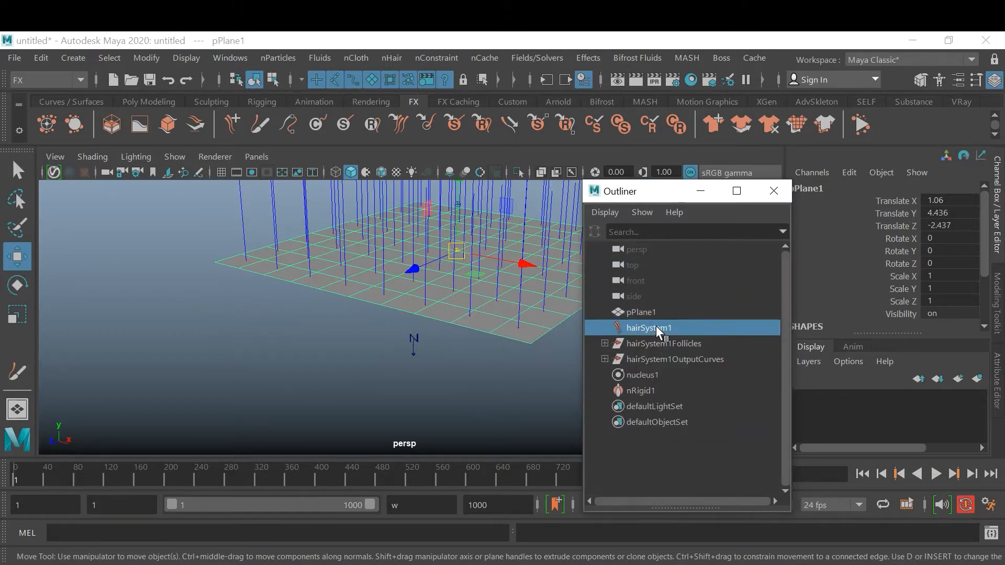
left_click_drag(655, 193, 168, 184)
key("ctrl+a")
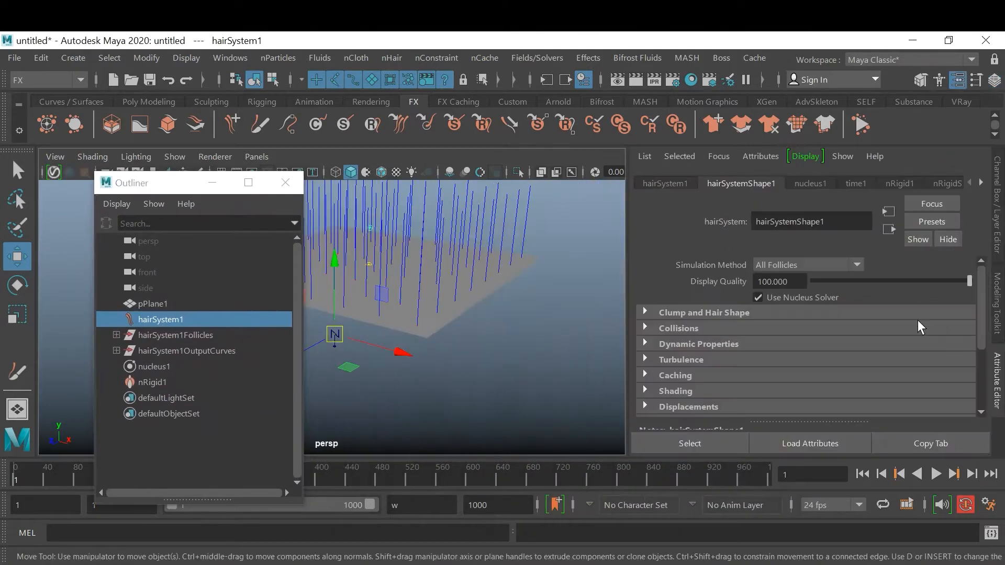
left_click(212, 182)
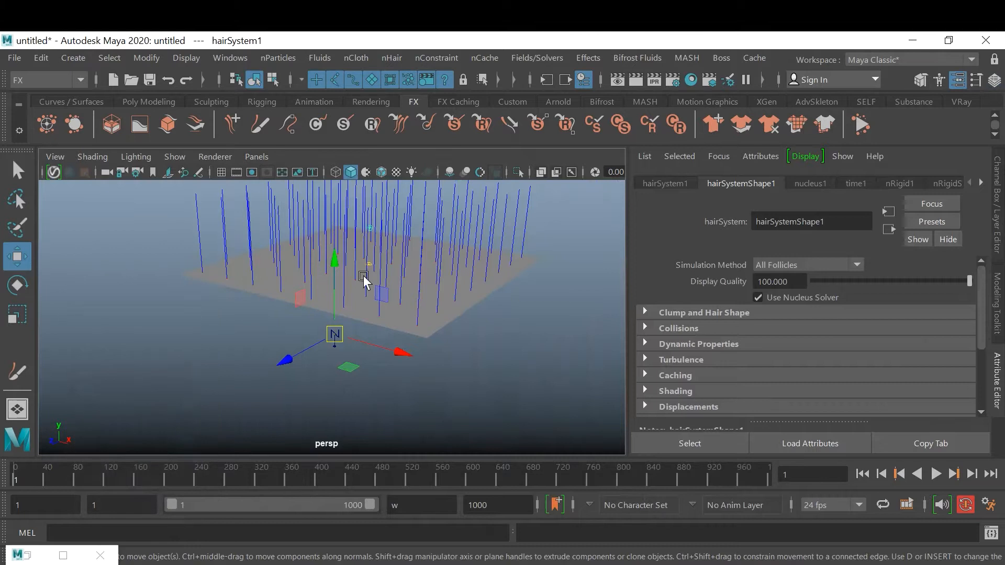
Step: Examine the hair system's Dynamic Properties, including the resistance, stiffness and curve attract settings, and check its attribute presets
scroll(413, 308, "up", 3)
middle_click_drag(414, 306, 415, 337, "alt")
right_click_drag(415, 337, 462, 318, "alt")
middle_click_drag(462, 319, 463, 349, "alt")
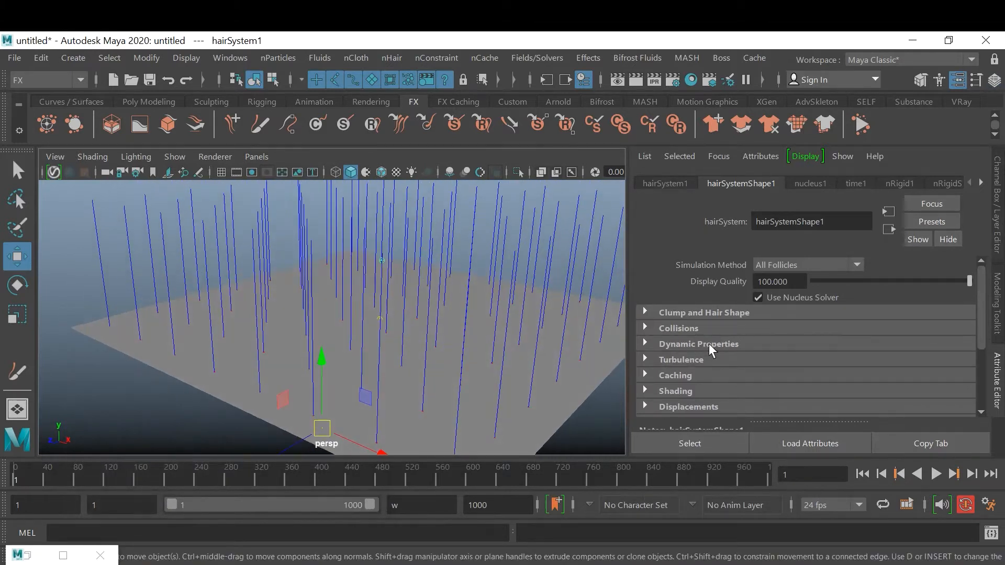
left_click(701, 344)
scroll(888, 373, "down", 3)
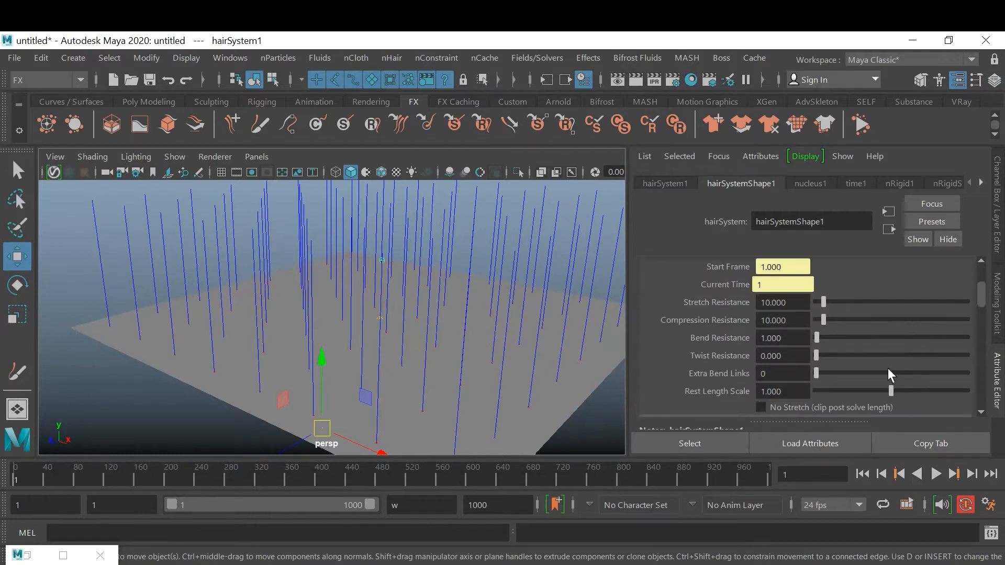
scroll(888, 368, "down", 4)
scroll(887, 371, "down", 4)
scroll(888, 372, "up", 4)
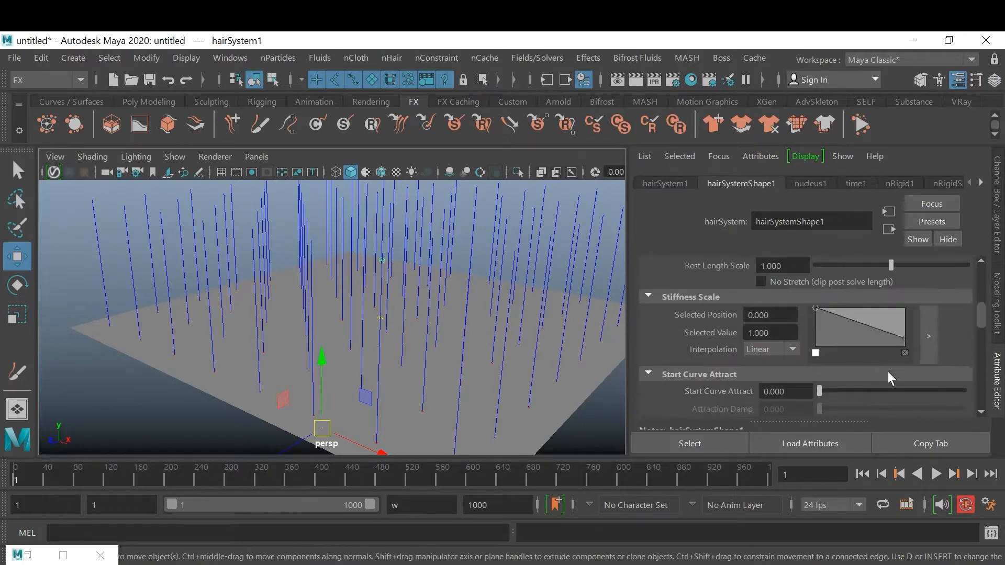
scroll(886, 370, "up", 4)
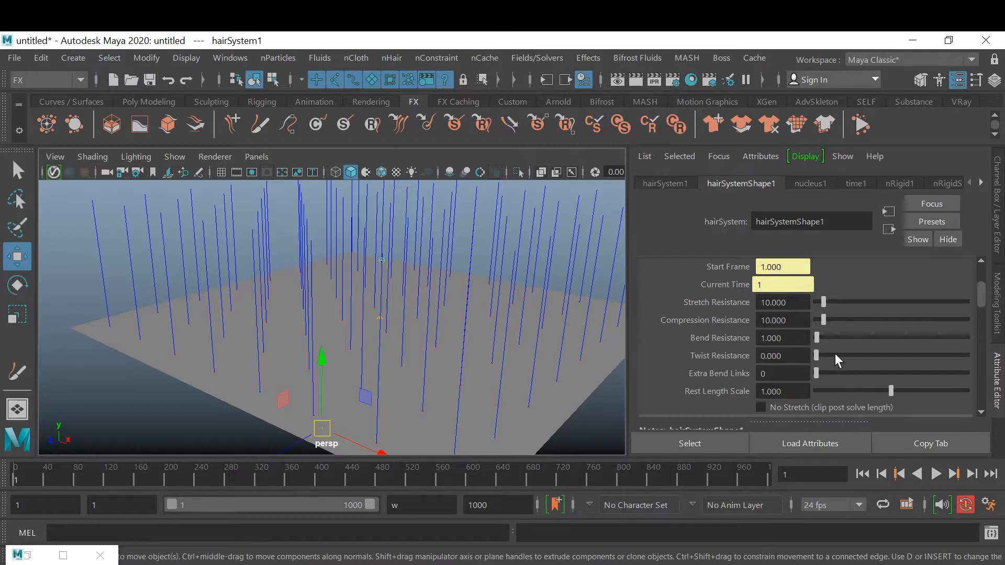
left_click(940, 220)
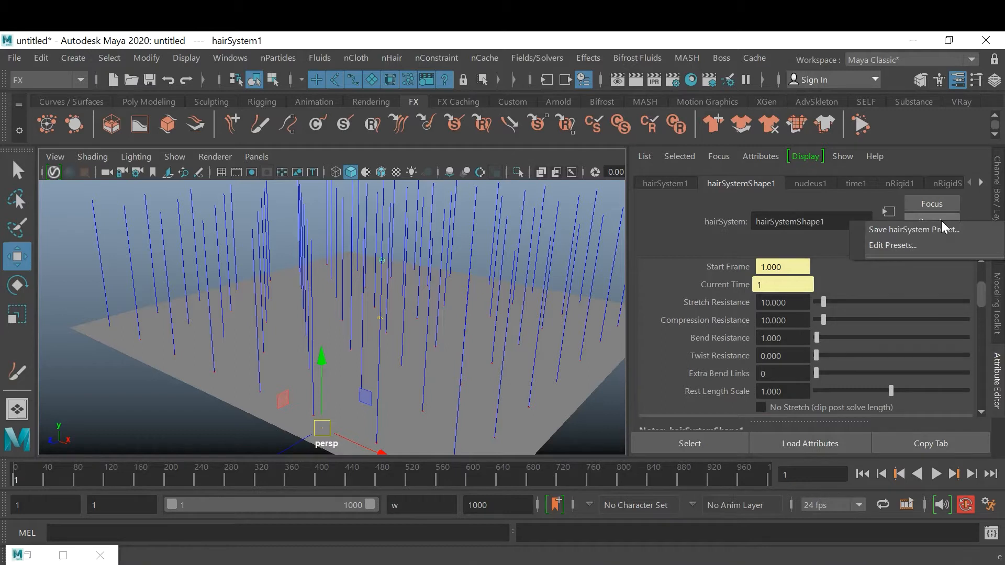
left_click(972, 198)
Step: During playback, reshape the Stiffness Scale ramp with a low point near its middle and the start point at full value, and rewind
scroll(884, 350, "down", 4)
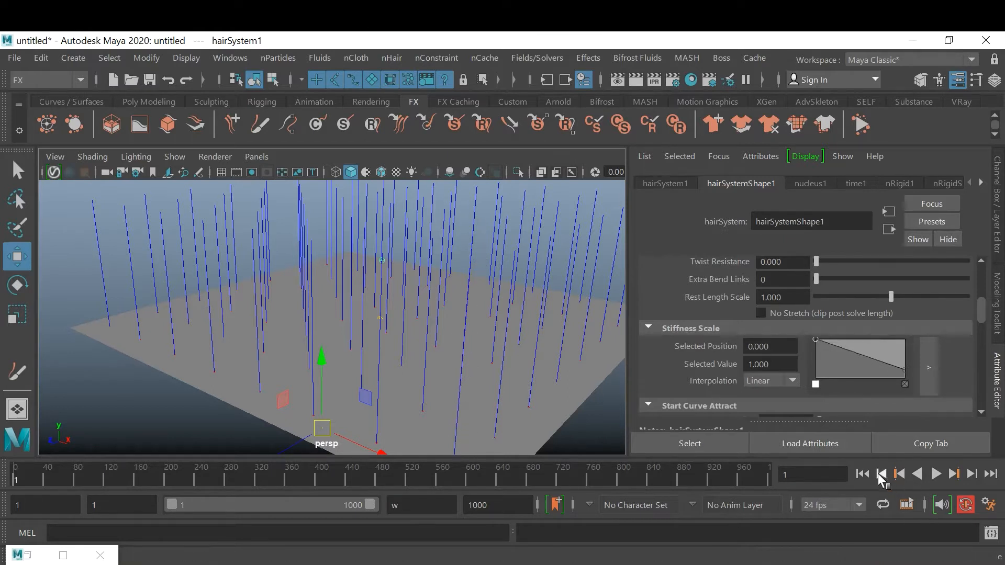
left_click(932, 475)
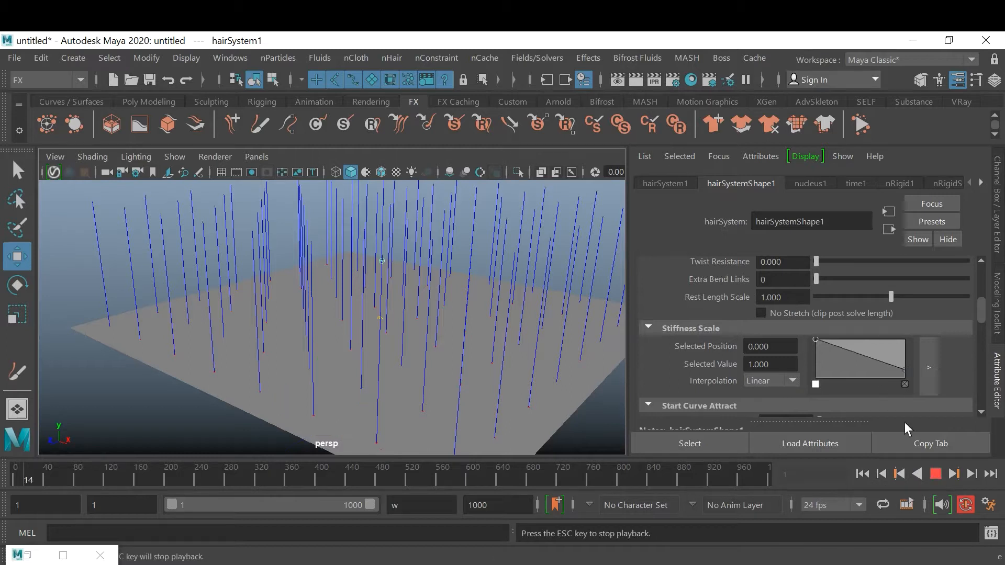
left_click_drag(814, 338, 814, 362)
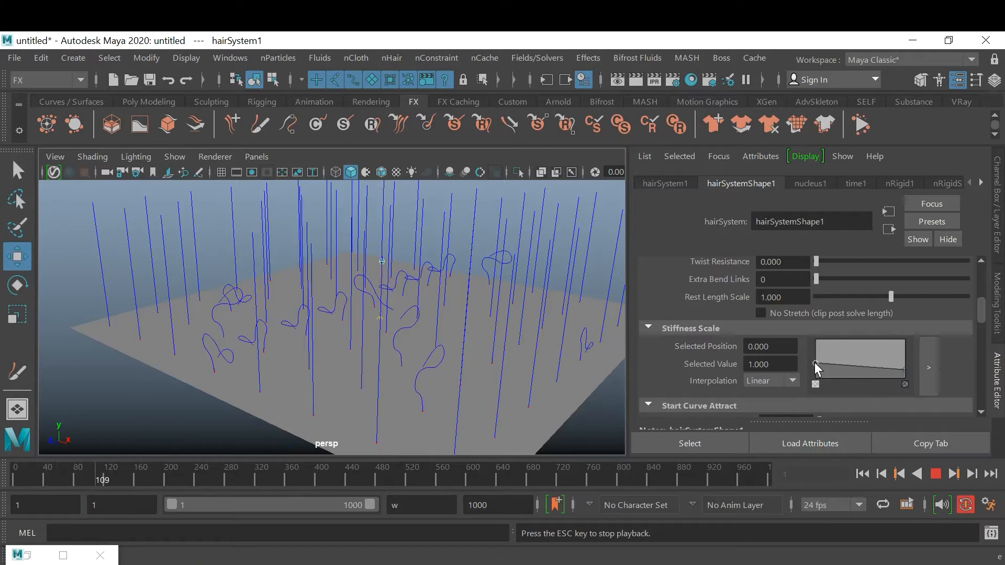
left_click_drag(814, 363, 818, 357)
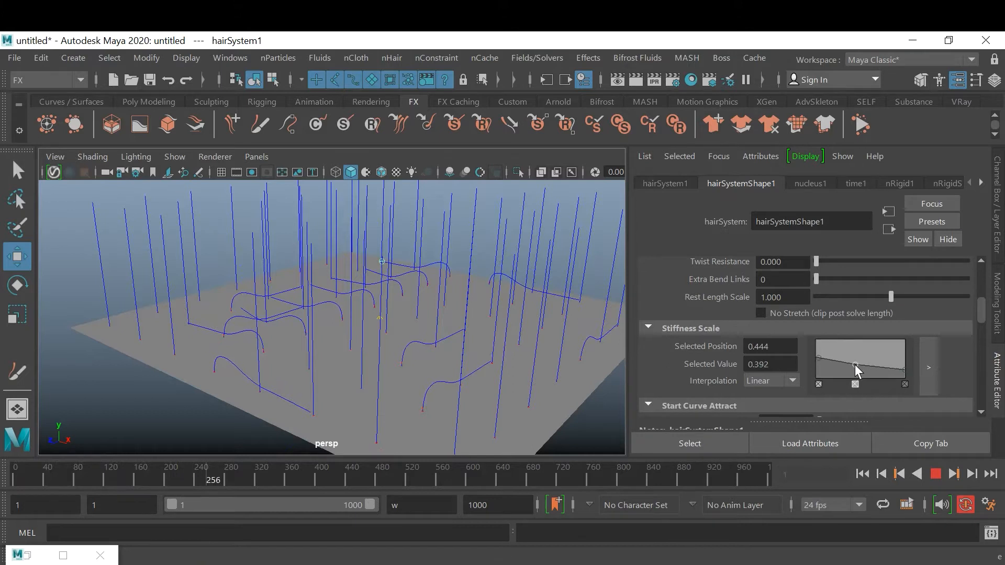
left_click(853, 370)
left_click_drag(817, 358, 815, 341)
left_click(861, 474)
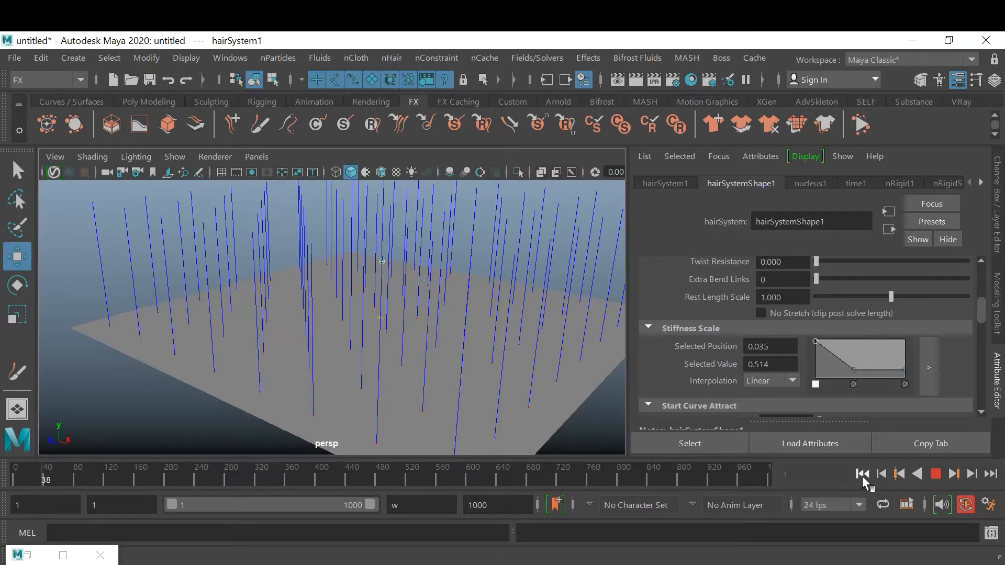
Step: Lower the Stiffness Scale ramp's start point to a value of about 0.622, stop playback and rewind to the start
mouse_move(813, 341)
left_mouse_down()
mouse_move(809, 373)
mouse_move(811, 353)
left_mouse_up()
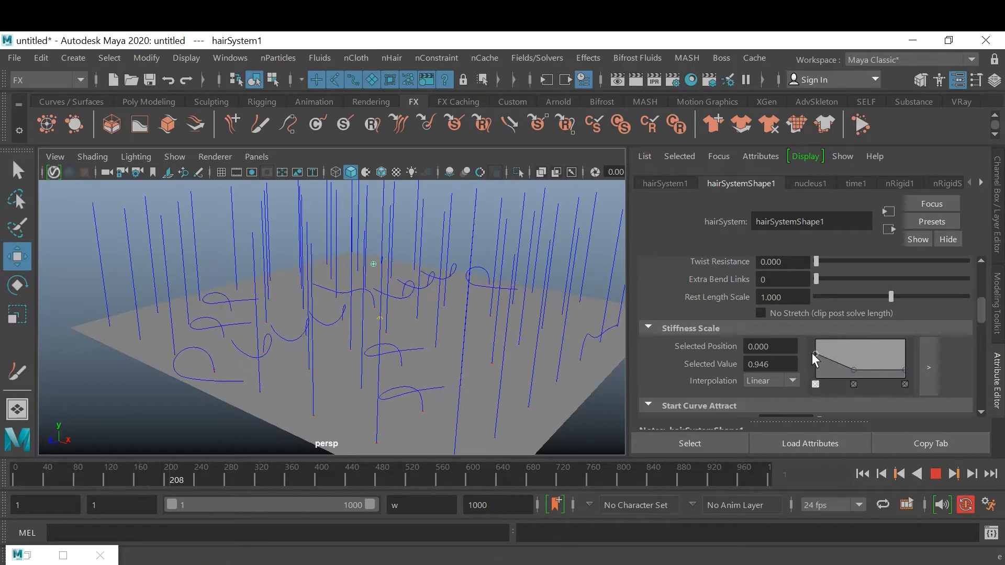
left_click(945, 477)
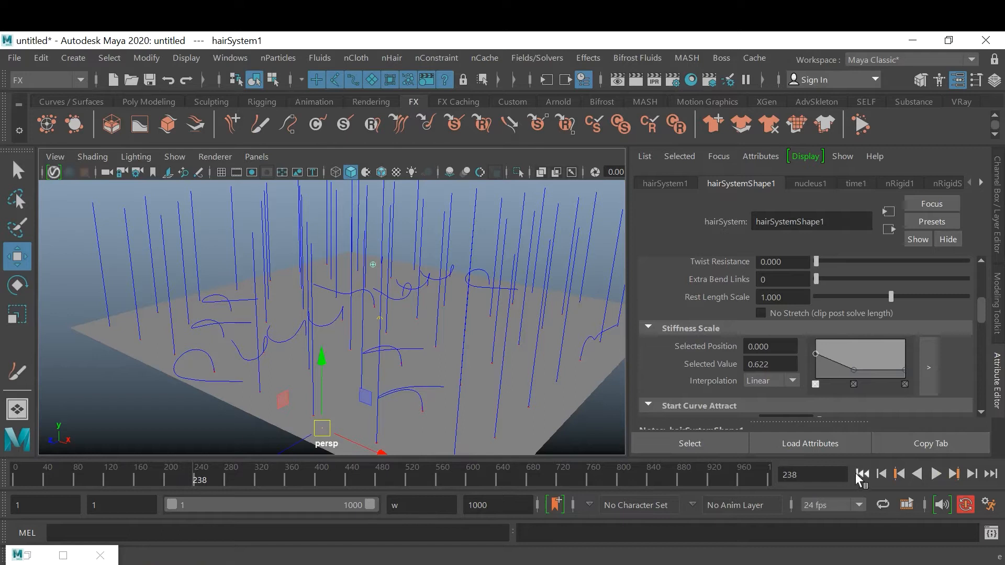
left_click(862, 474)
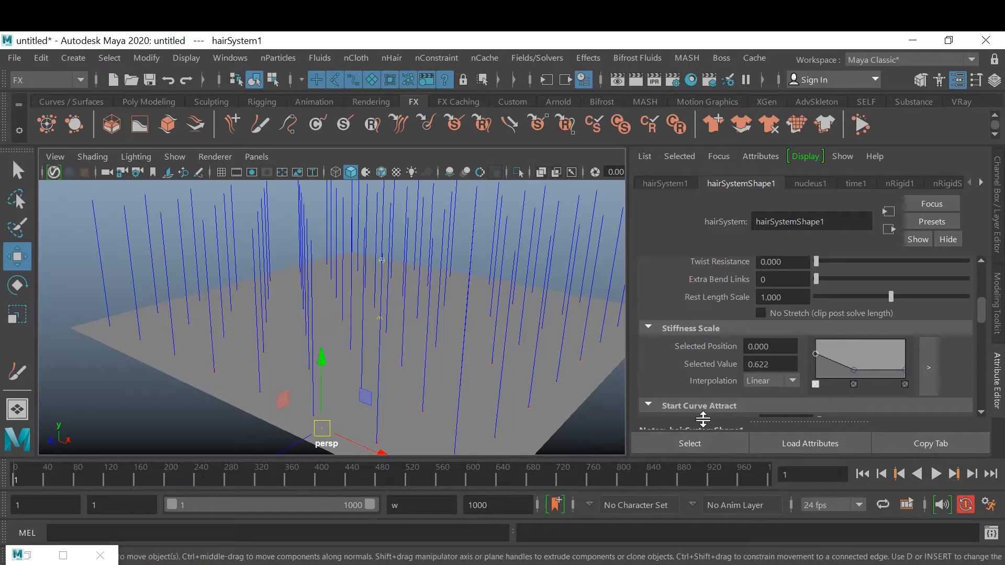
Step: Examine the Start Curve Attract, Bend and Forces settings, run a short interactive playback and rewind to frame 1
scroll(872, 377, "down", 5)
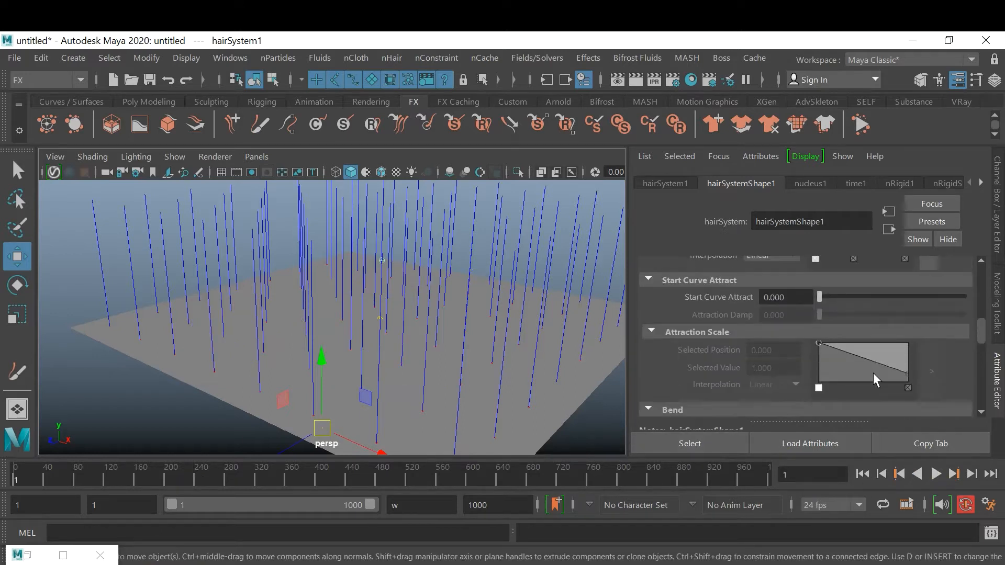
scroll(873, 373, "down", 5)
scroll(873, 372, "down", 4)
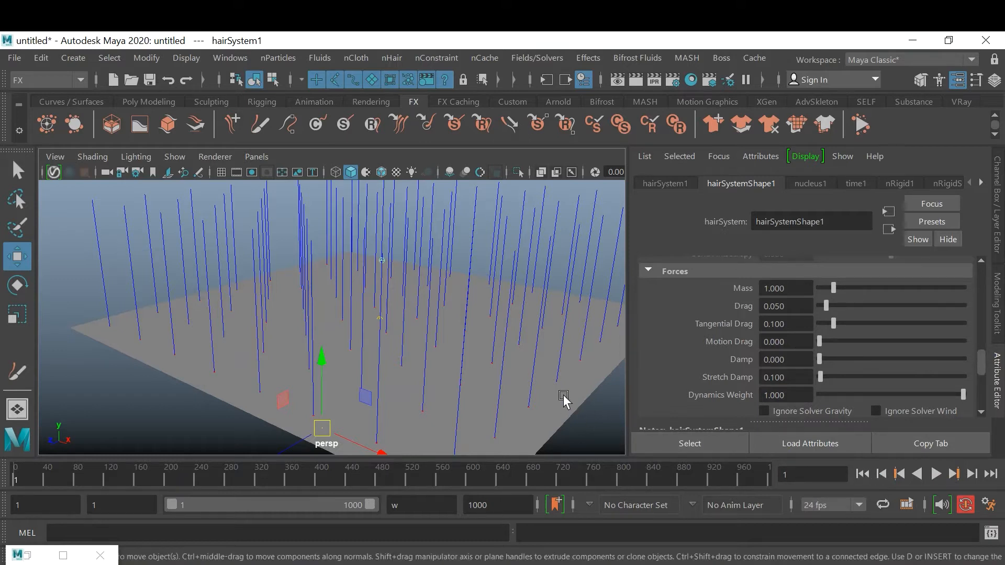
left_click(861, 126)
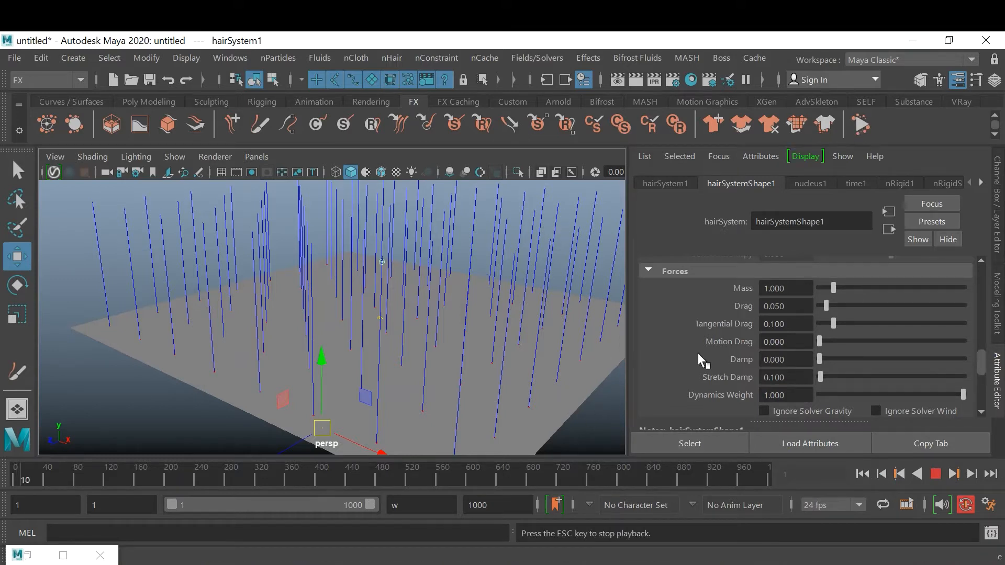
left_click(936, 474)
left_click(862, 474)
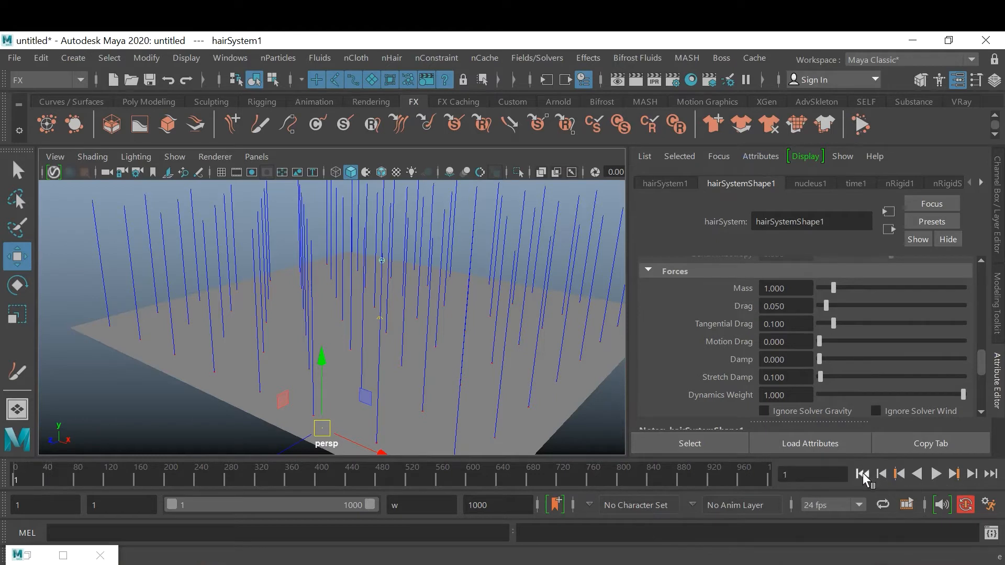
Step: Select the plane and set keys for its level pose at frame 1, frame 80 and about frame 192
left_click(226, 387)
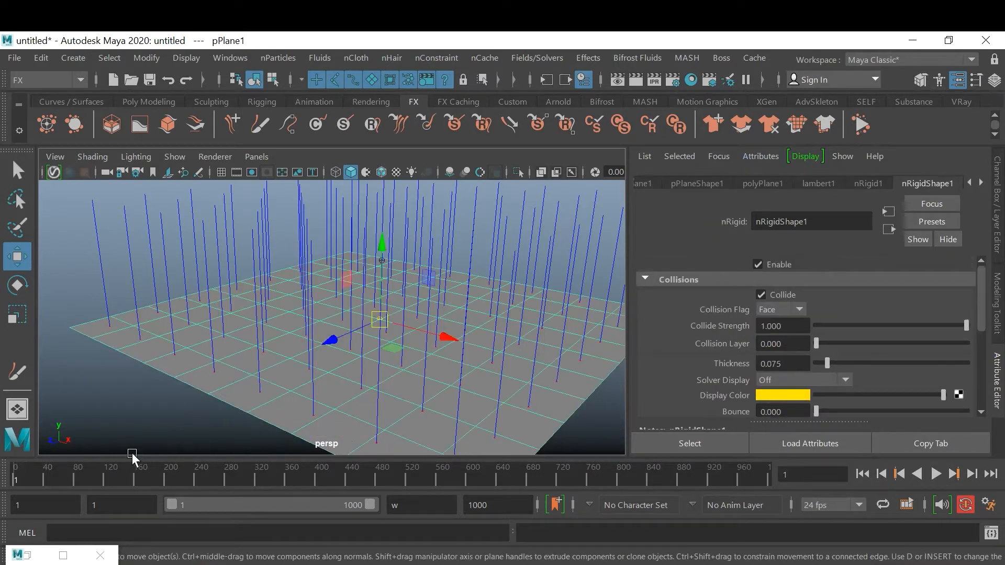
key("alt+v")
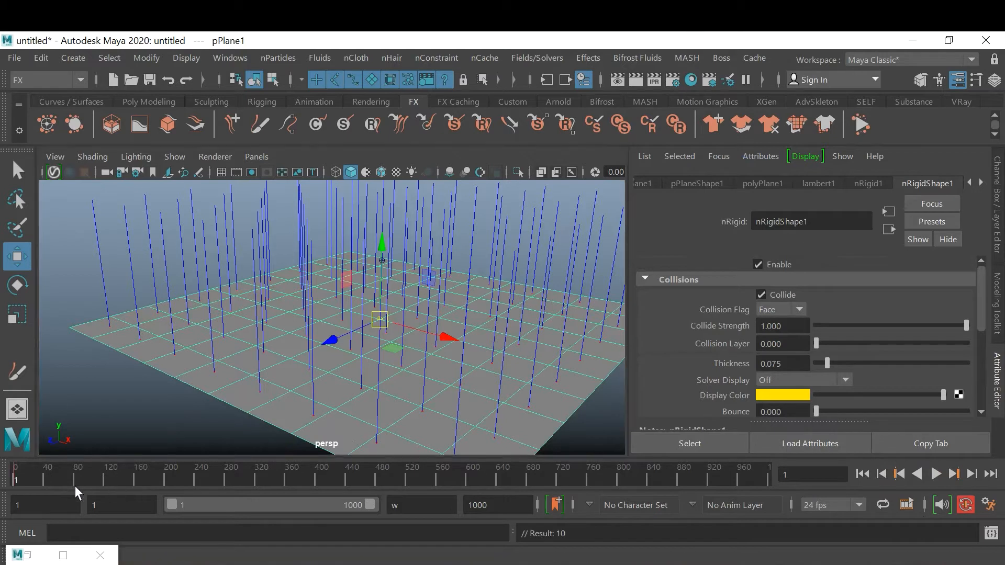
left_click(74, 478)
left_click(158, 480)
Step: Key the plane rotated about -44.5 degrees around Z at frame 40 and tilted around X at frame 131, and rewind
left_click(45, 478)
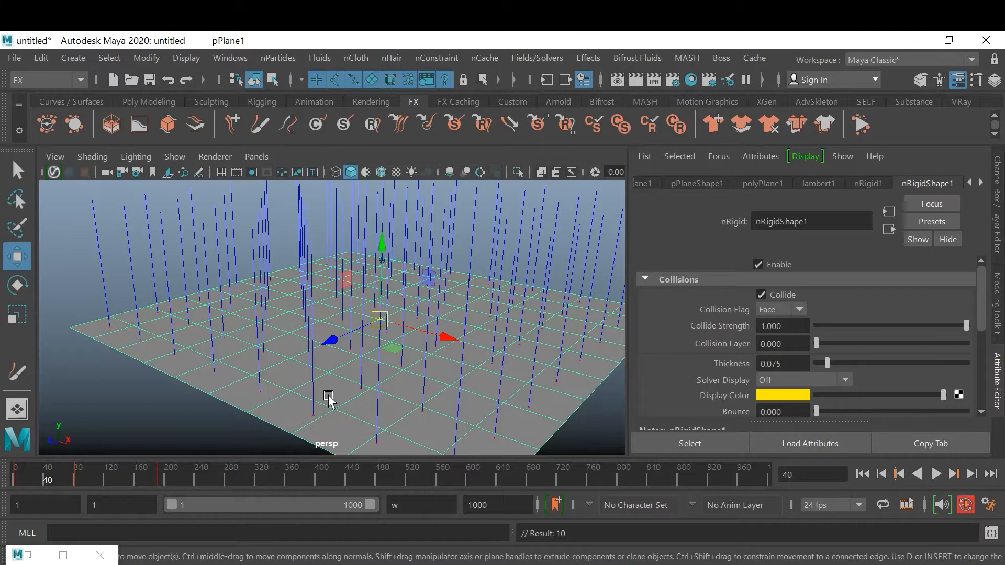
key("e")
left_click_drag(420, 284, 438, 339)
left_click(119, 466)
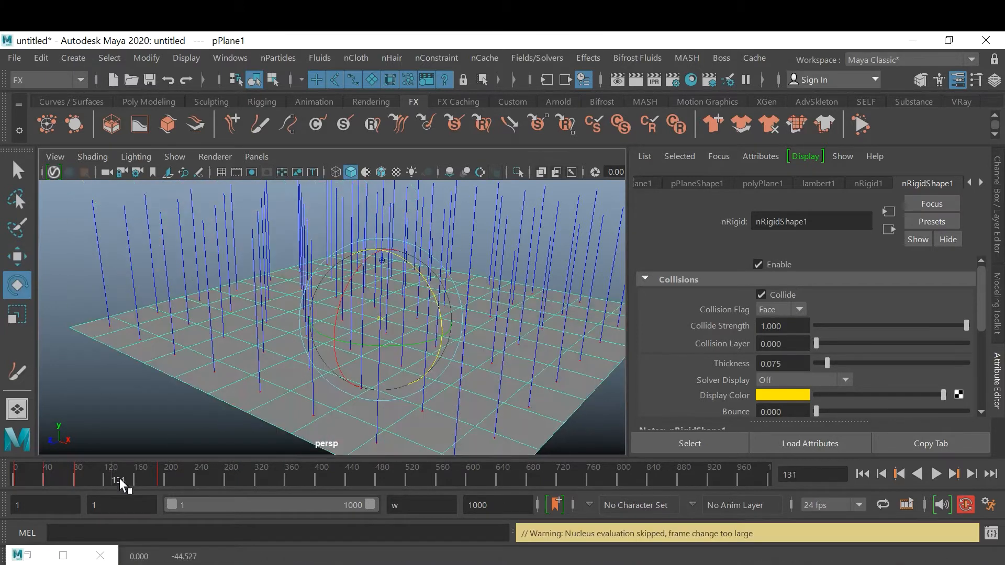
left_click_drag(395, 276, 580, 404)
left_click(862, 473)
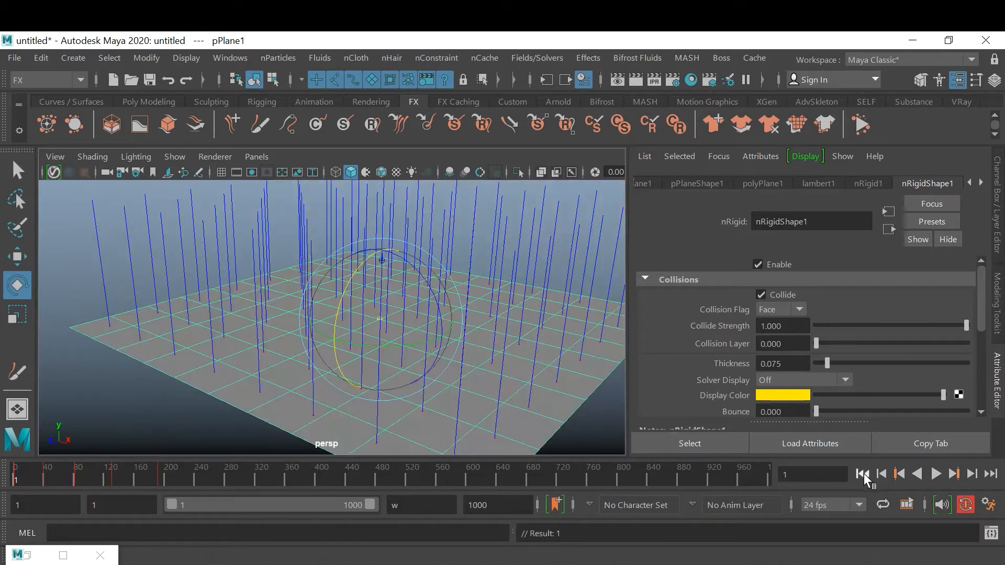
Step: Play the plane's rotation animation to test how the hair curves react, and rewind to the start
left_click(936, 473)
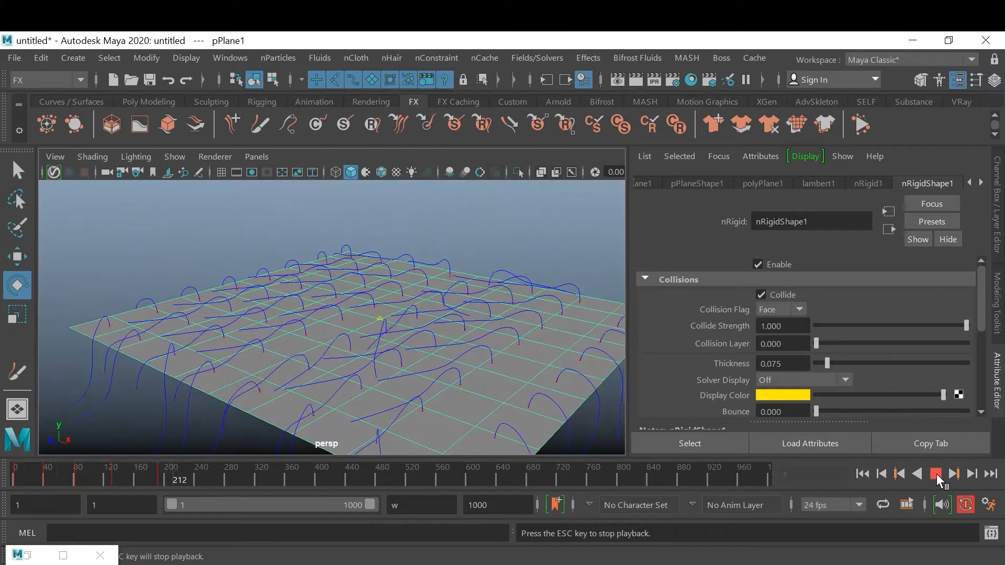
left_click(937, 473)
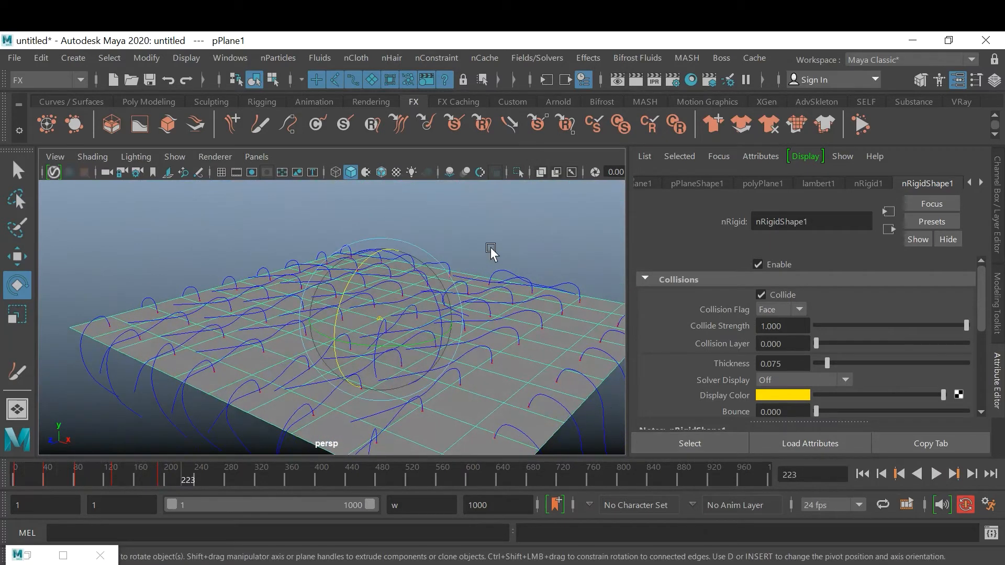
left_click(862, 474)
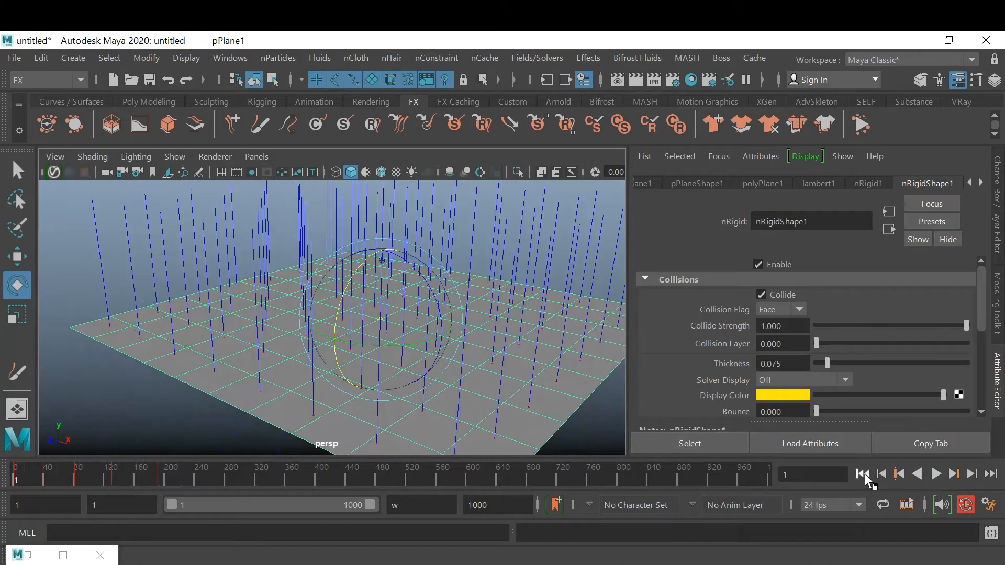
Step: Reselect hairSystem1 in the Outliner and set the Mass of hairSystemShape1 to about 4.582
left_click(214, 427)
left_click(27, 554)
left_click(172, 320)
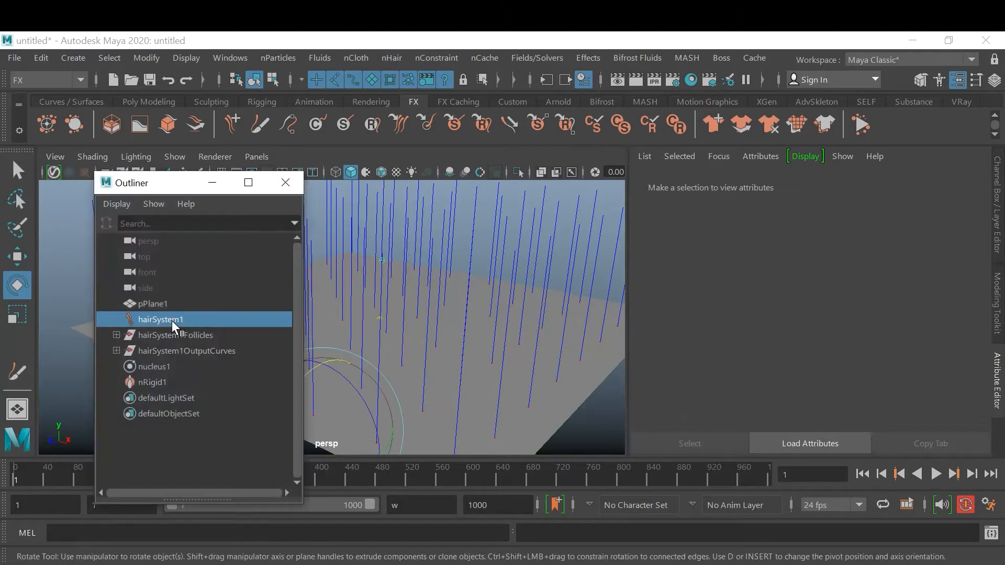
left_click(212, 183)
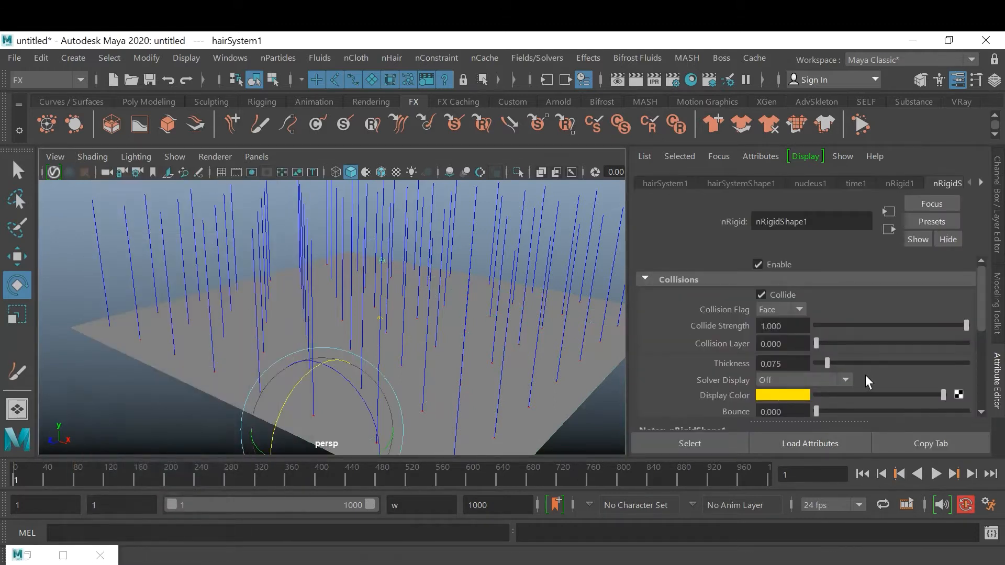
left_click(759, 187)
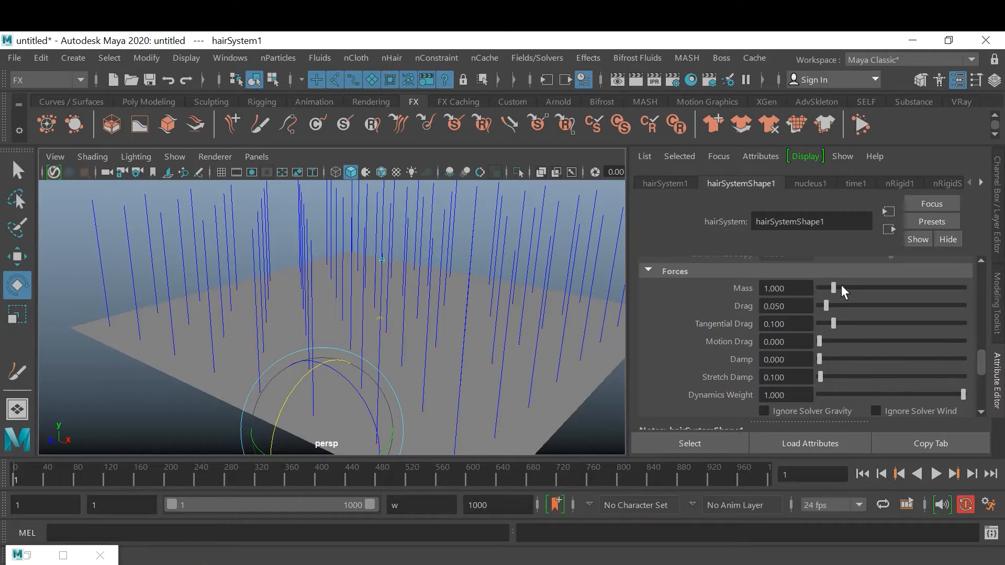
left_click_drag(841, 286, 885, 288)
Step: Set the hair system's Mass to about 9.927 during playback, and replay the simulation from the start
left_click(935, 473)
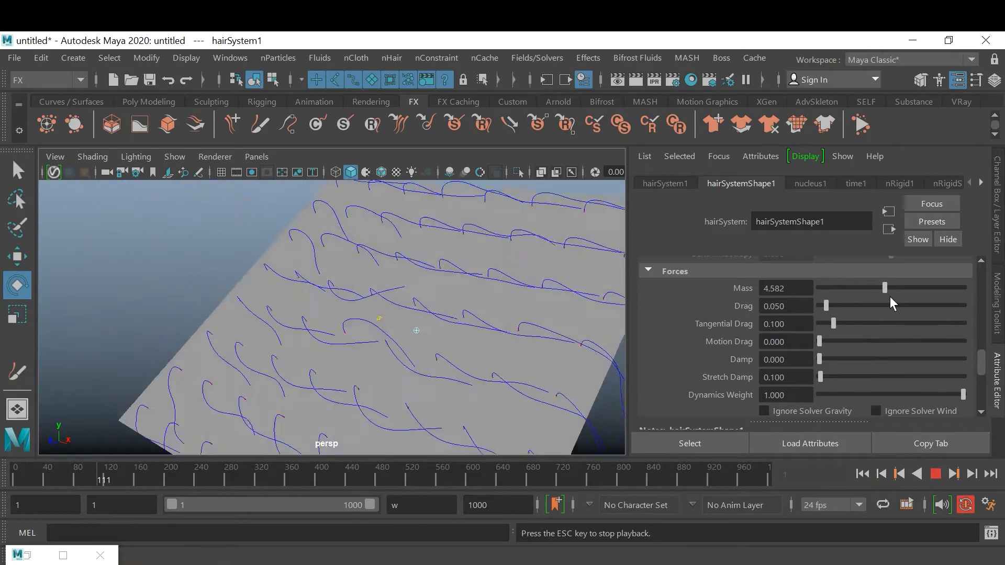
left_click(915, 288)
left_click_drag(915, 287, 962, 295)
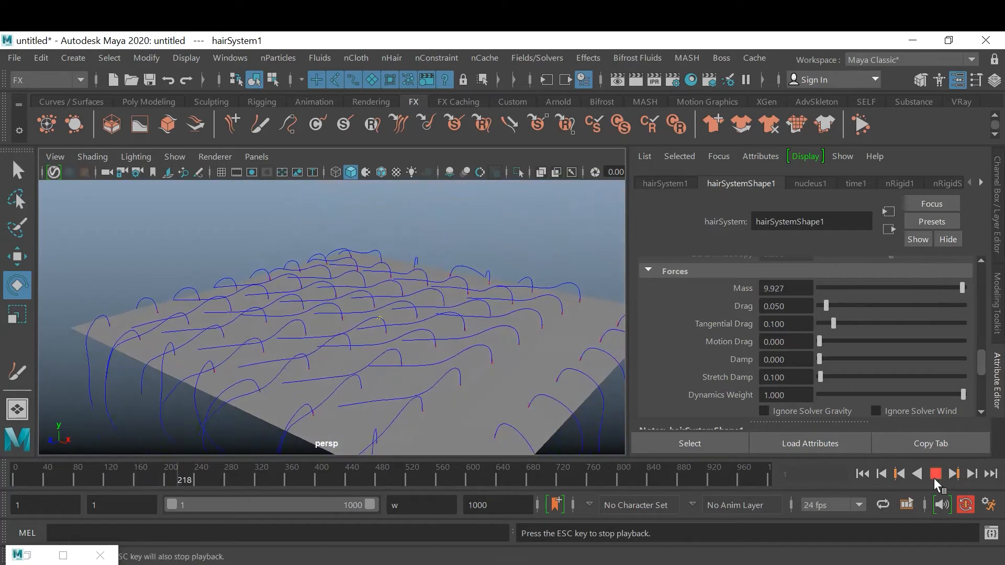
left_click(935, 473)
left_click(863, 474)
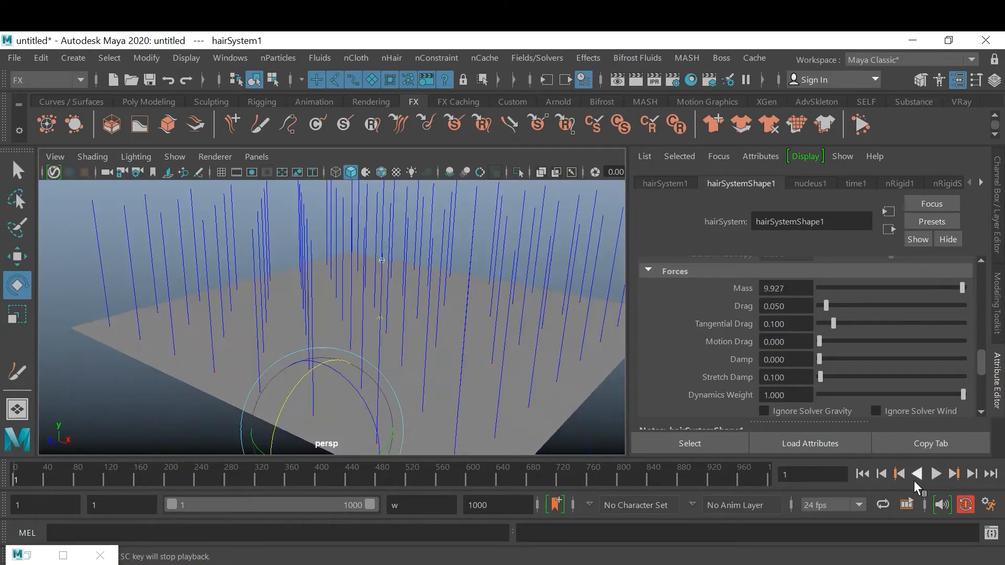
left_click(939, 474)
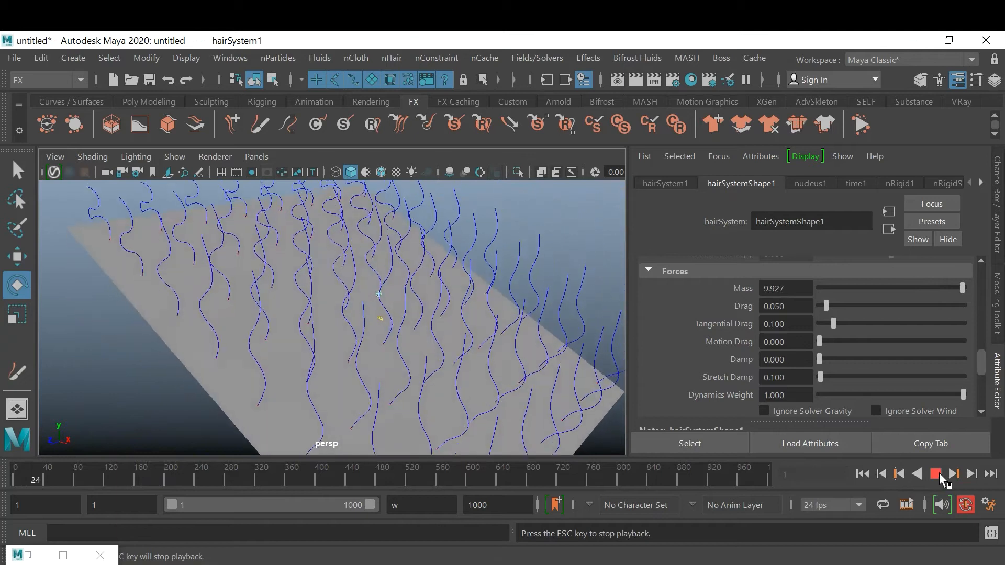
left_click(935, 474)
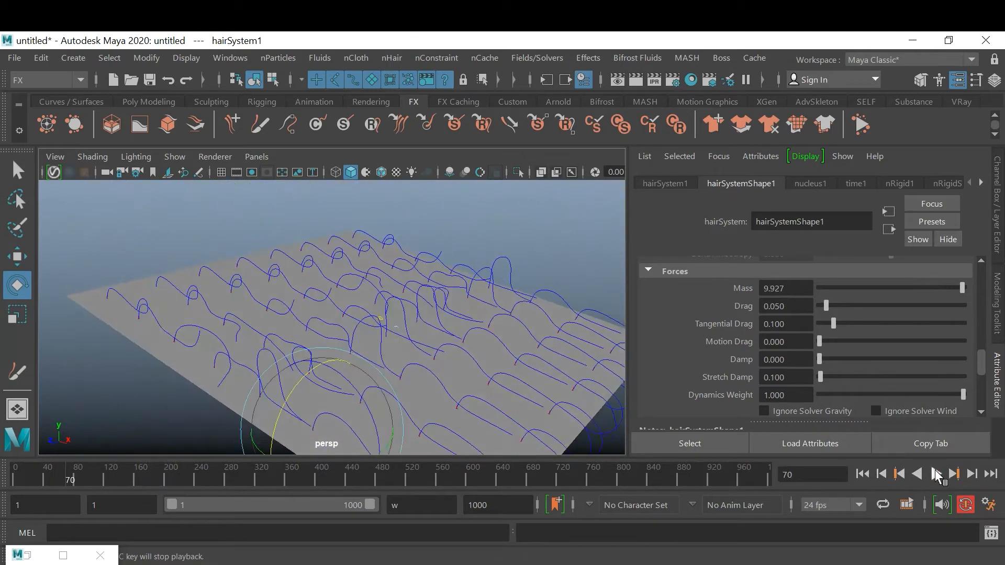
Step: Set the hair system's Drag to about 0.316 and, while replaying from the start, its Motion Drag to about 0.095
left_click_drag(846, 307, 864, 305)
left_click(862, 473)
left_click(935, 473)
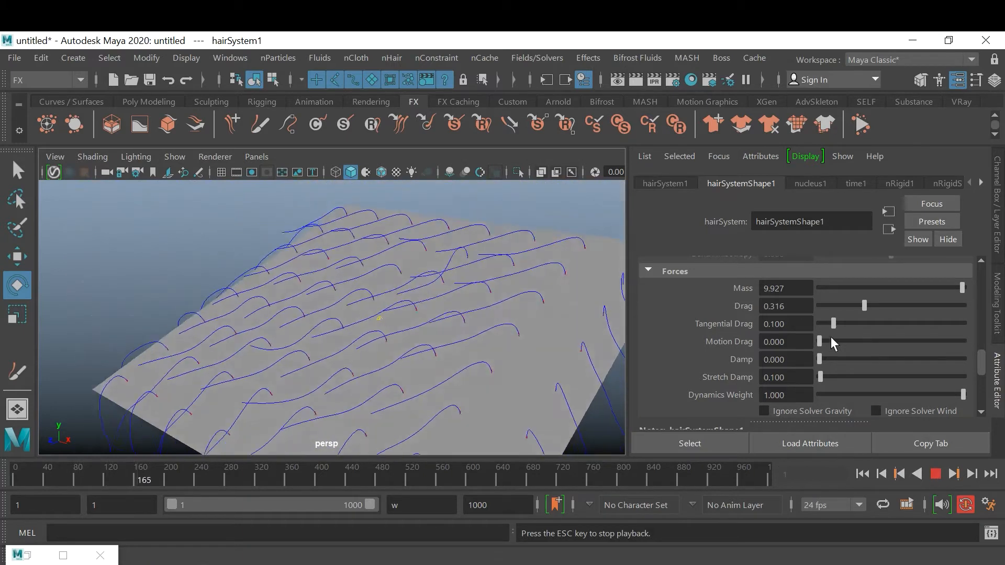
left_click_drag(827, 340, 832, 341)
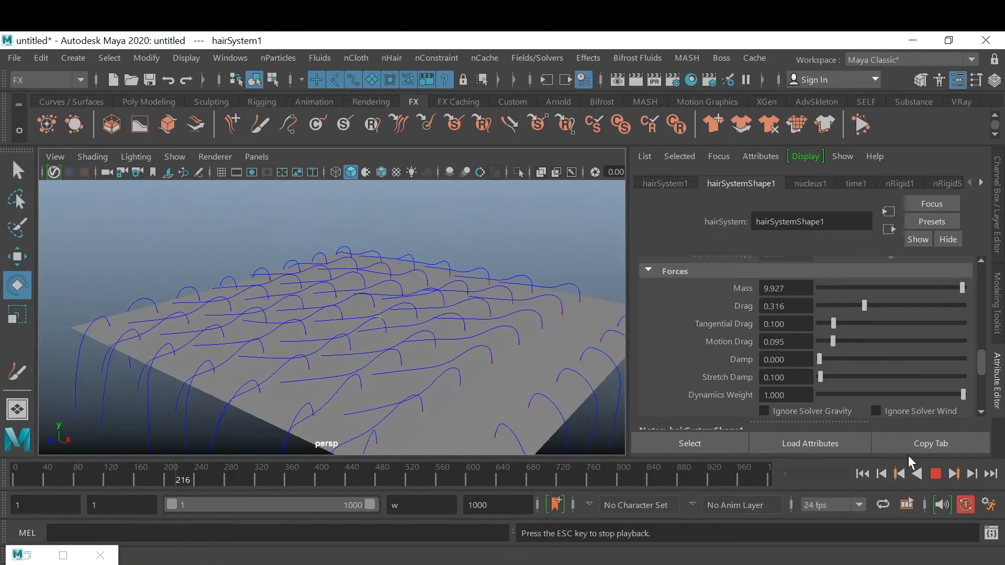
Step: Replay the simulation from the start, set the hair system's Mass to about 1.891, and stop the playback
left_click(863, 474)
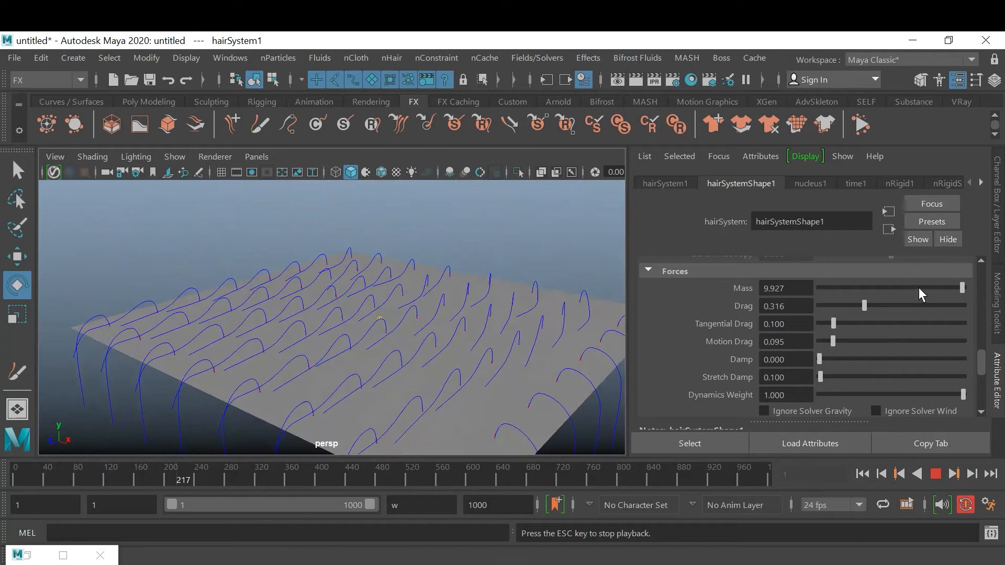
left_click_drag(917, 287, 846, 287)
left_click(856, 475)
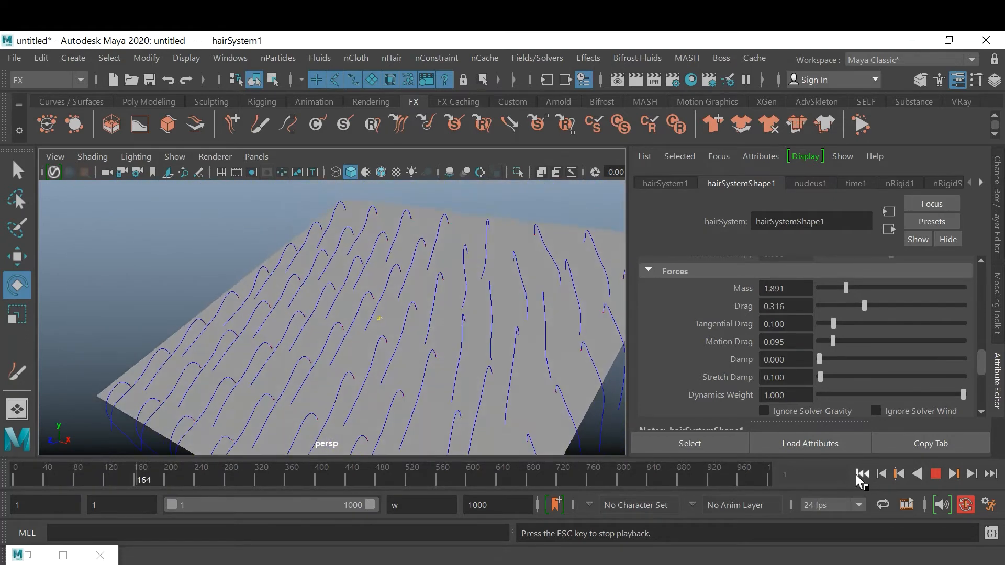
left_click(862, 473)
left_click(936, 474)
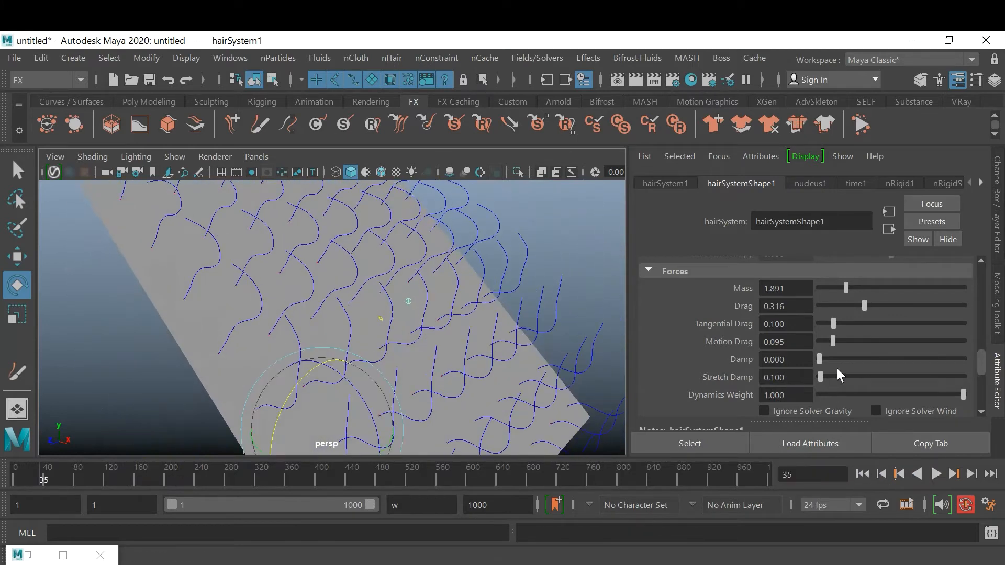
Step: Set the hair system's Turbulence Intensity to about 0.223, and play the simulation from the start to test it
scroll(883, 353, "down", 1)
scroll(883, 352, "down", 2)
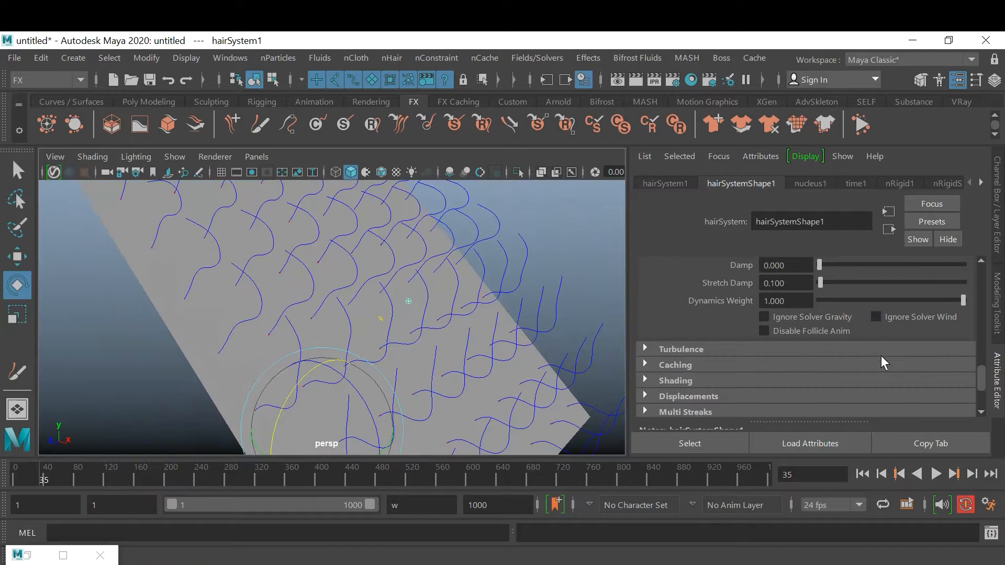
left_click(691, 348)
left_click_drag(820, 365, 849, 372)
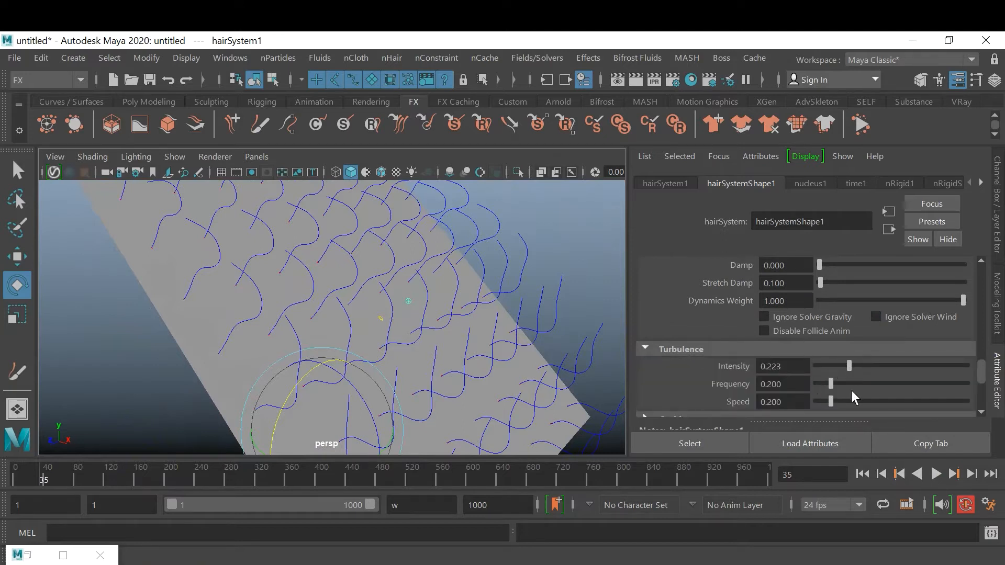
left_click(863, 474)
left_click(936, 473)
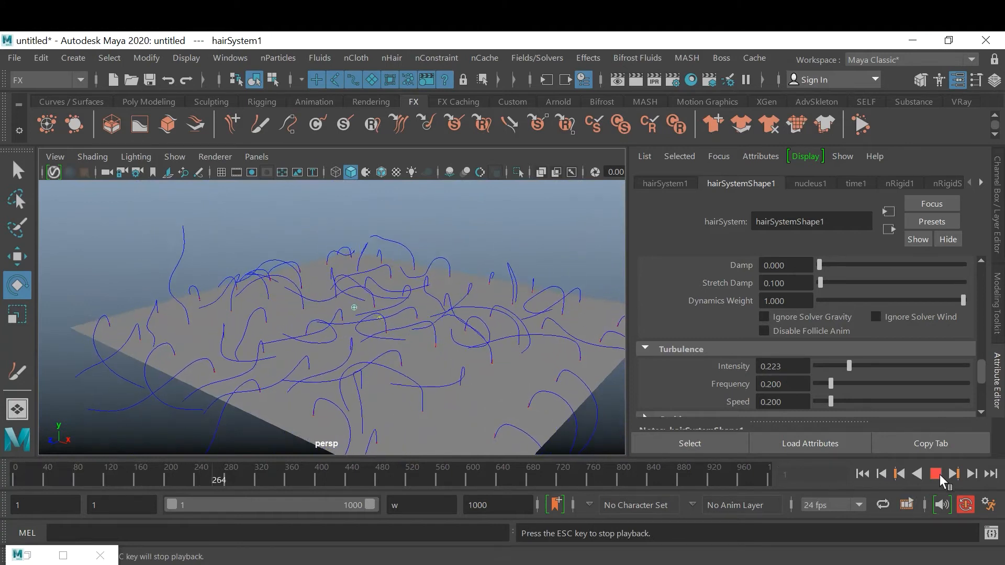
left_click(936, 474)
Step: Set the Y Gravity Direction of nucleus1 to 1 so that gravity pulls upward
scroll(917, 350, "up", 10)
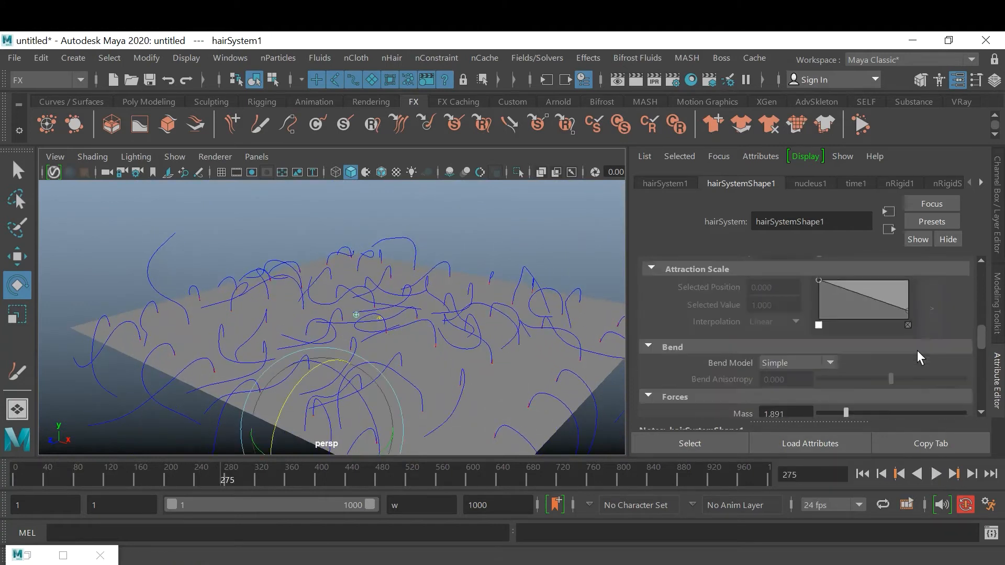
left_click(823, 182)
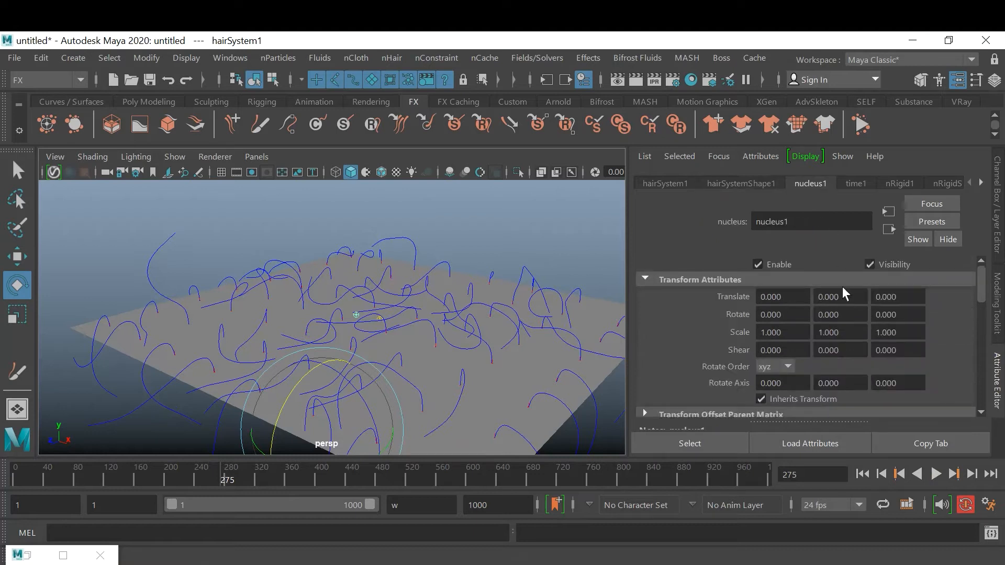
scroll(866, 380, "down", 4)
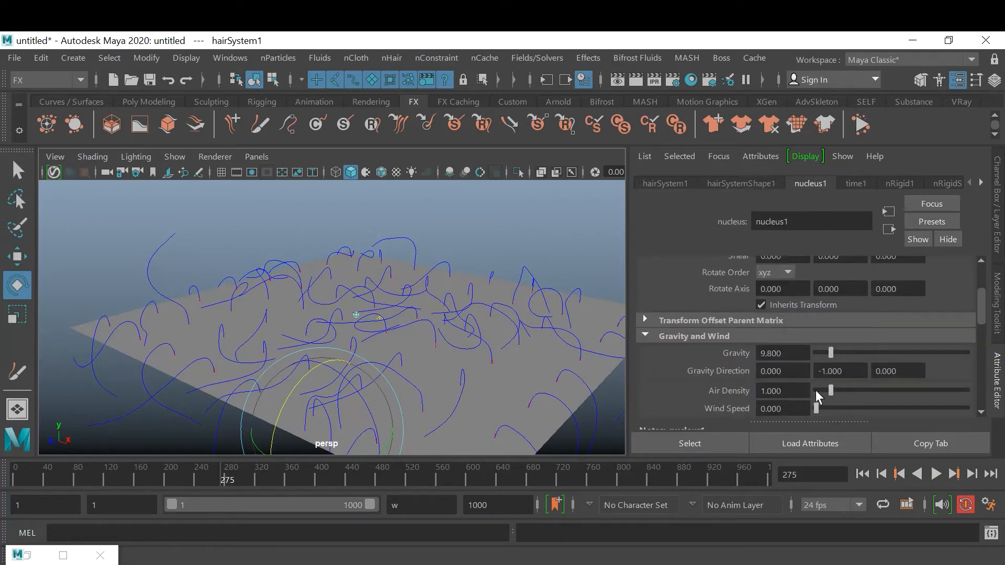
left_click(850, 372)
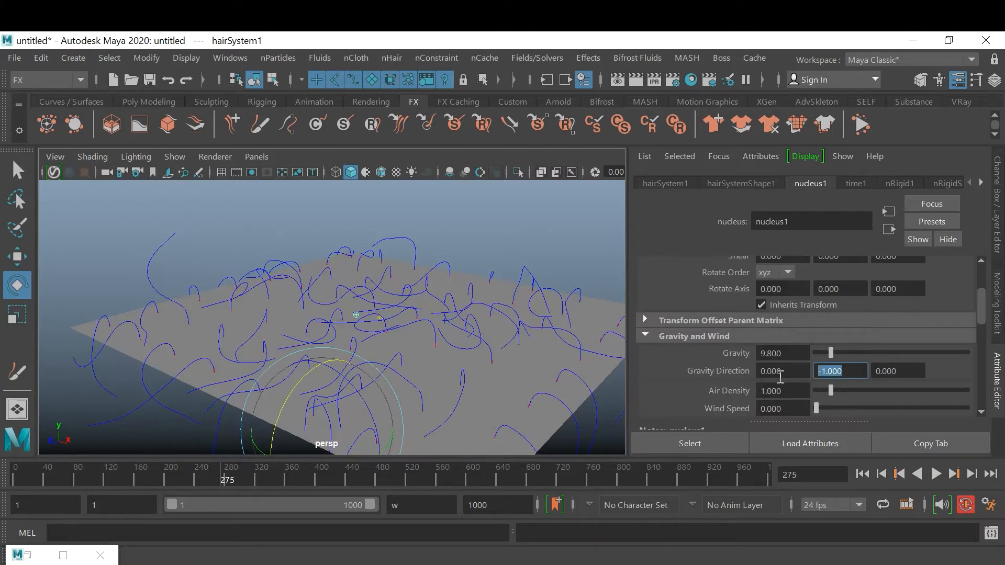
type("1")
key("Return")
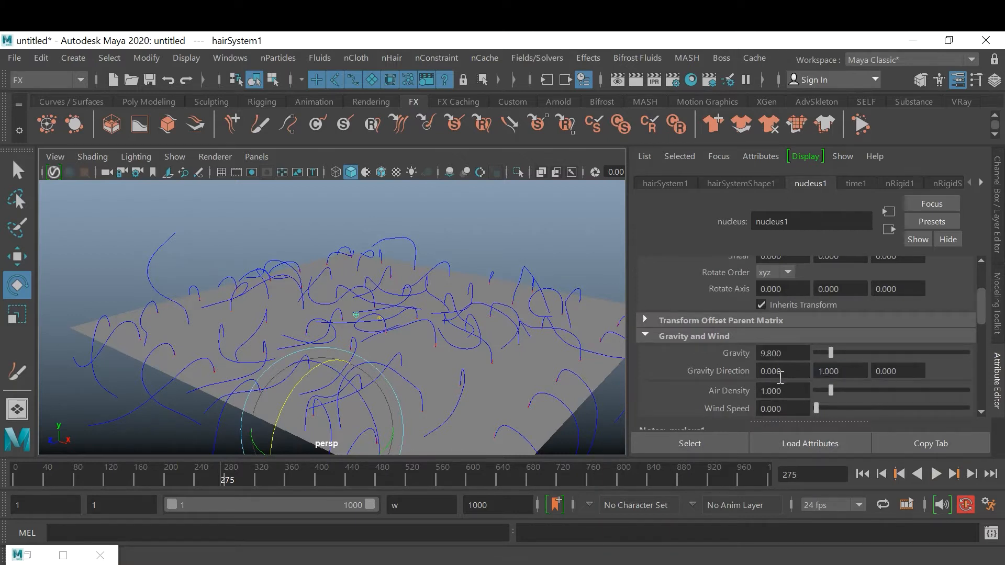
Step: Play the simulation from the start with upward gravity, examine the hair curves from several angles, and stop around frame 402
left_click(864, 474)
left_click(936, 474)
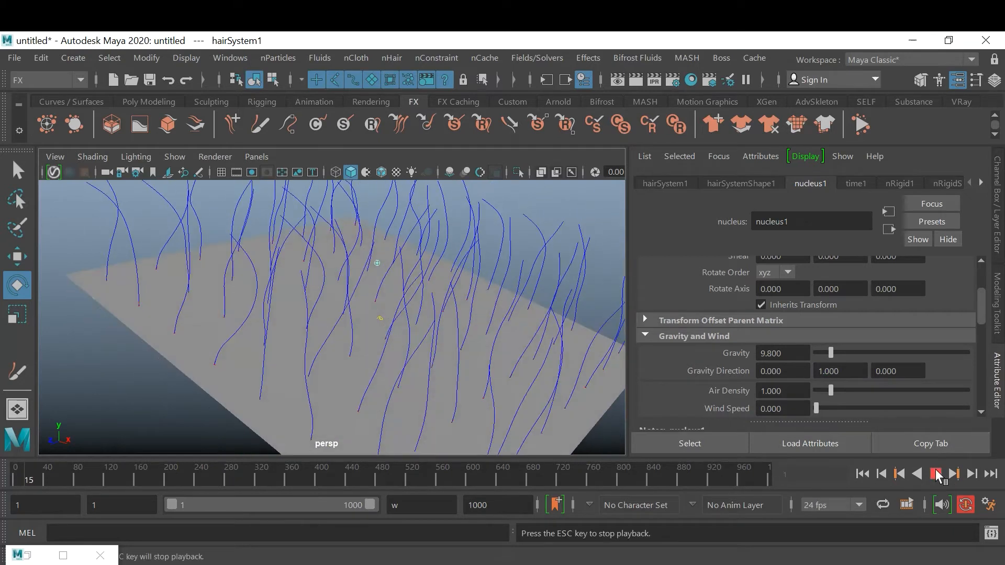
left_click_drag(461, 349, 463, 301, "alt")
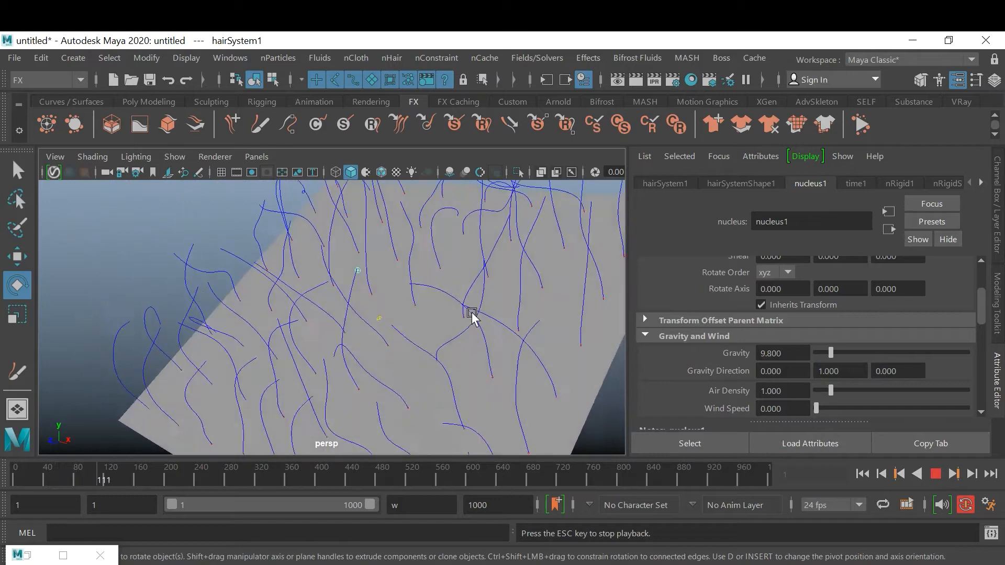
left_click_drag(563, 308, 563, 278, "alt")
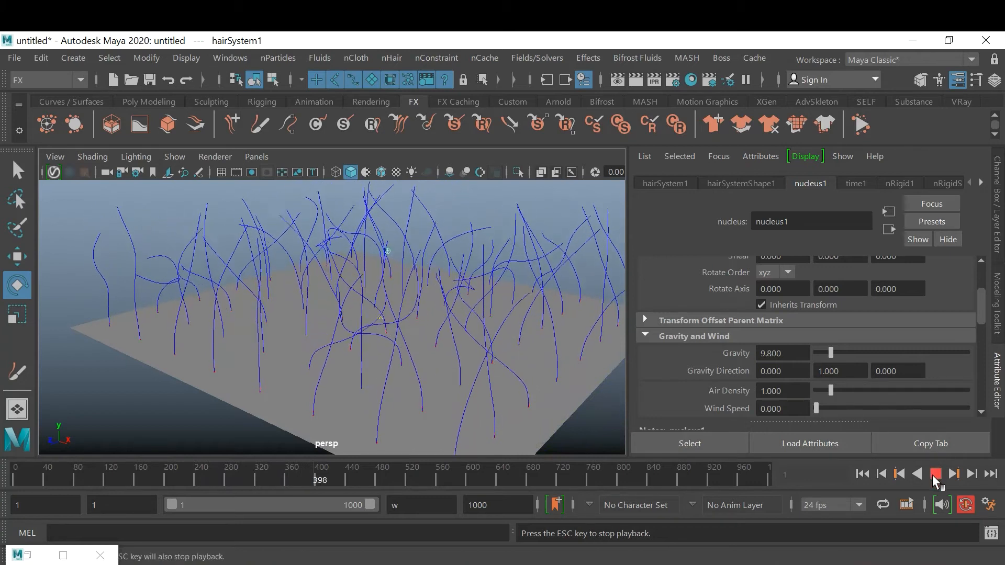
left_click(935, 474)
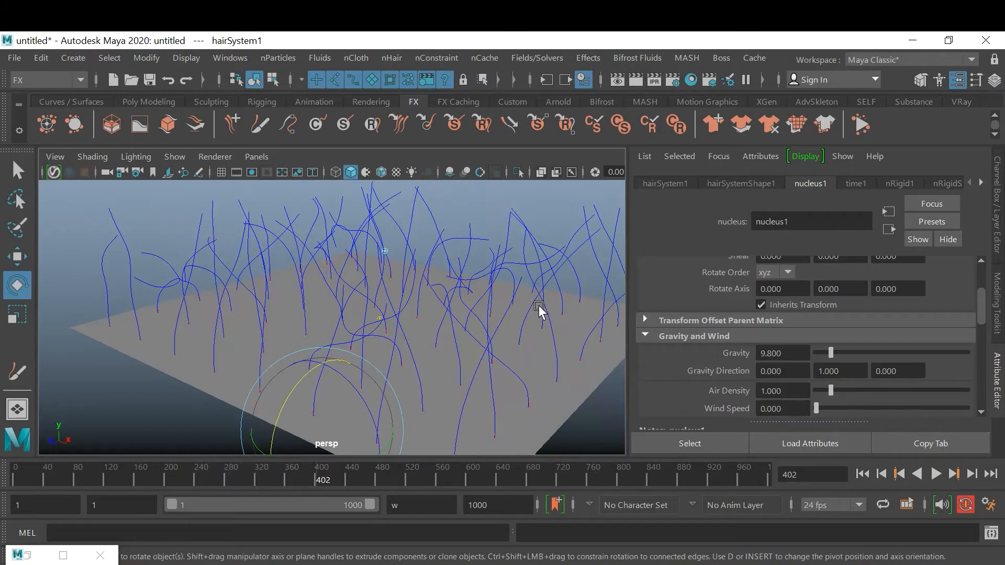
Step: Select a single hair curve (curve110) and enable Render Curve in its Arnold attributes
left_click_drag(415, 262, 497, 289, "alt")
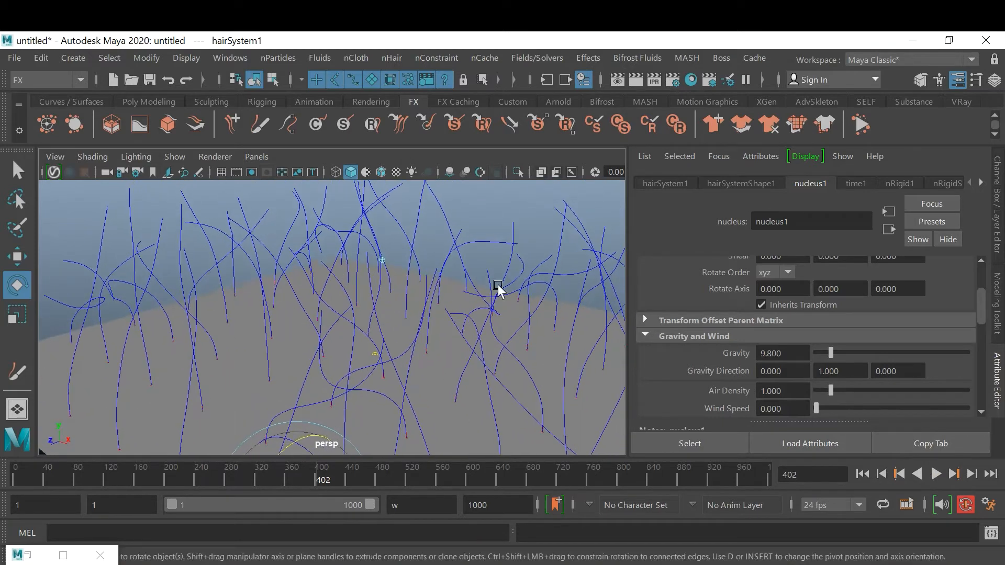
left_click(574, 225)
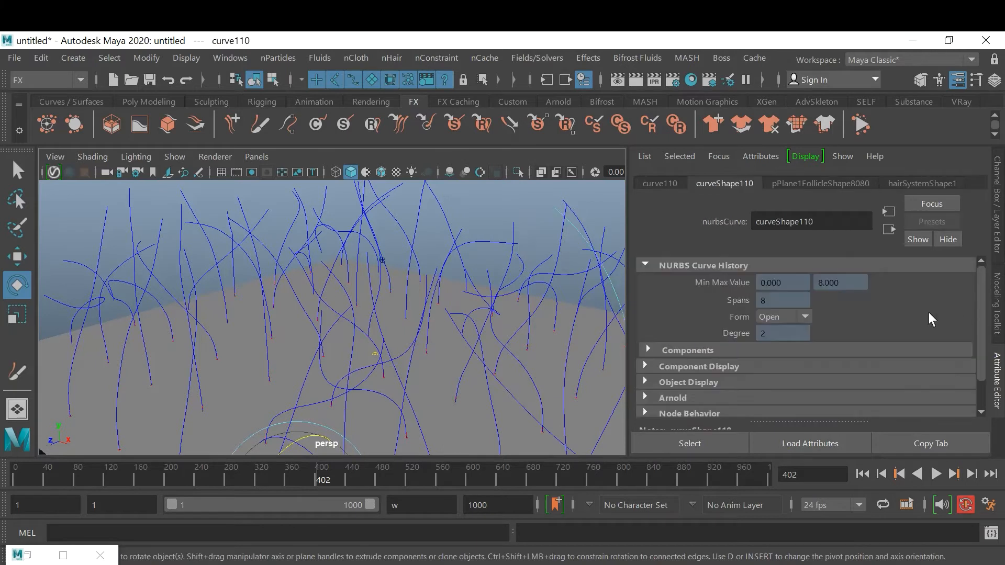
left_click(719, 399)
scroll(774, 382, "down", 1)
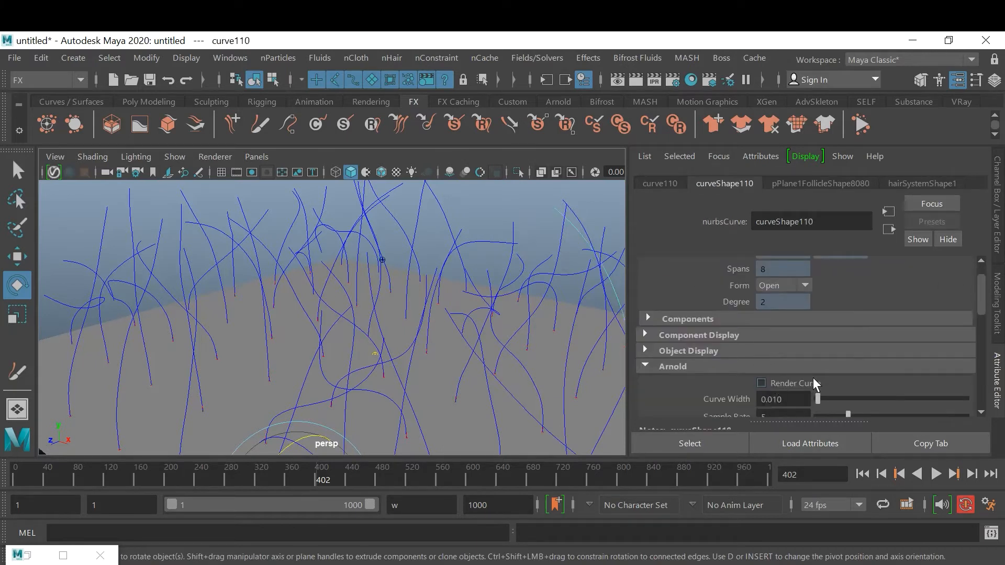
scroll(812, 378, "down", 1)
scroll(896, 372, "down", 1)
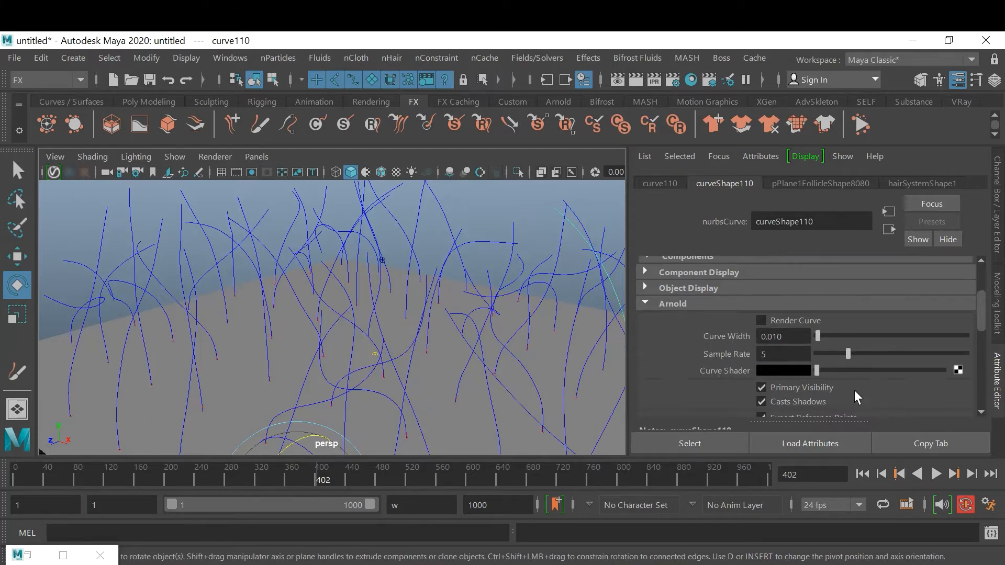
scroll(856, 386, "down", 2)
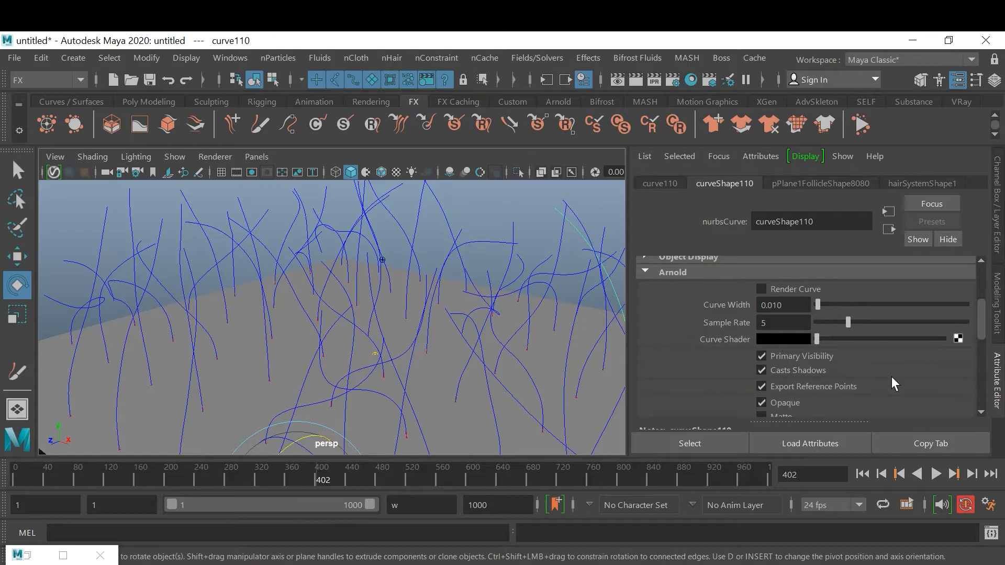
scroll(891, 384, "up", 1)
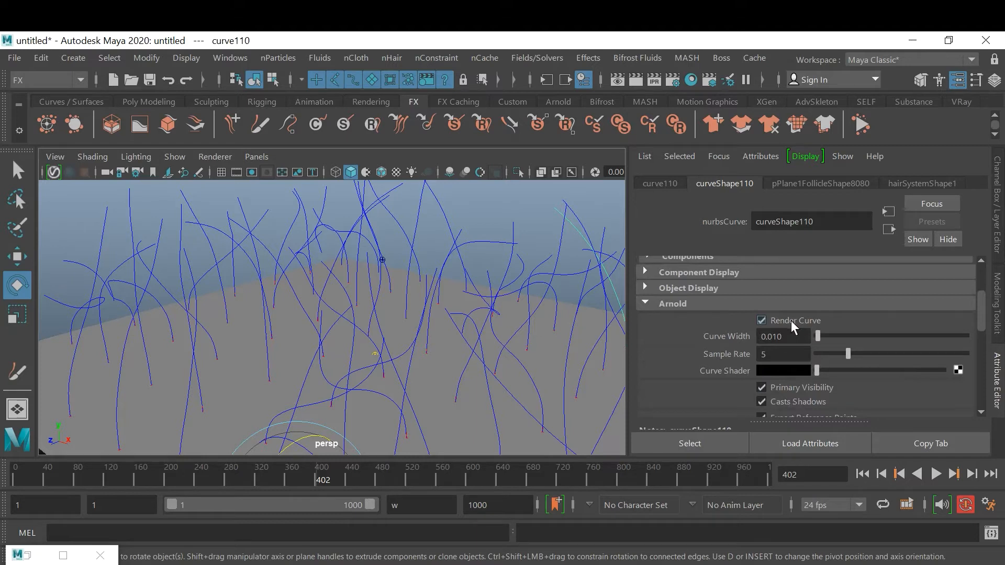
left_click_drag(560, 308, 505, 320, "alt")
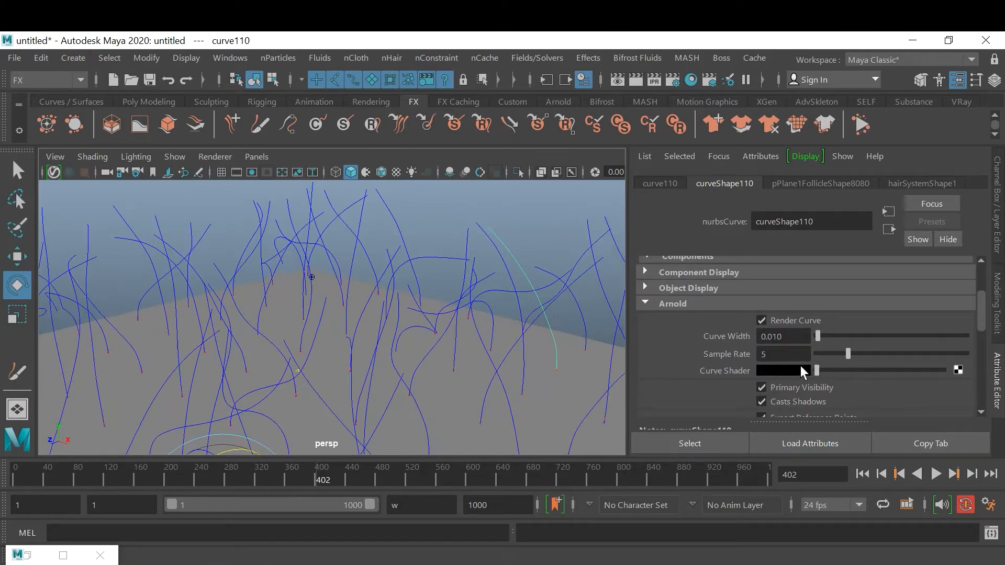
Step: Set the curve's Arnold Curve Shader color to bright green, then deselect and reselect the curve to check which one it is
left_click_drag(817, 370, 852, 369)
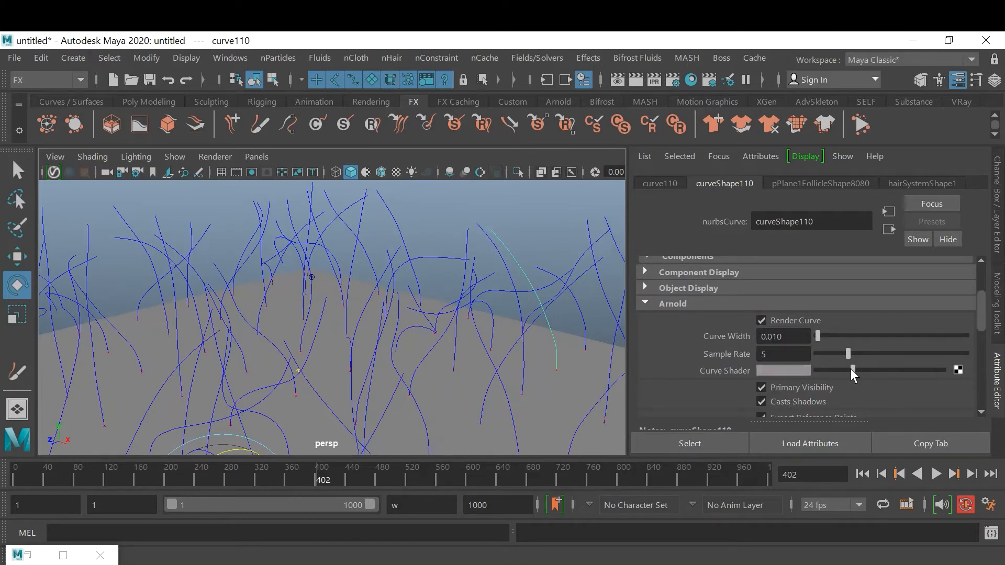
left_click(784, 368)
left_click(754, 326)
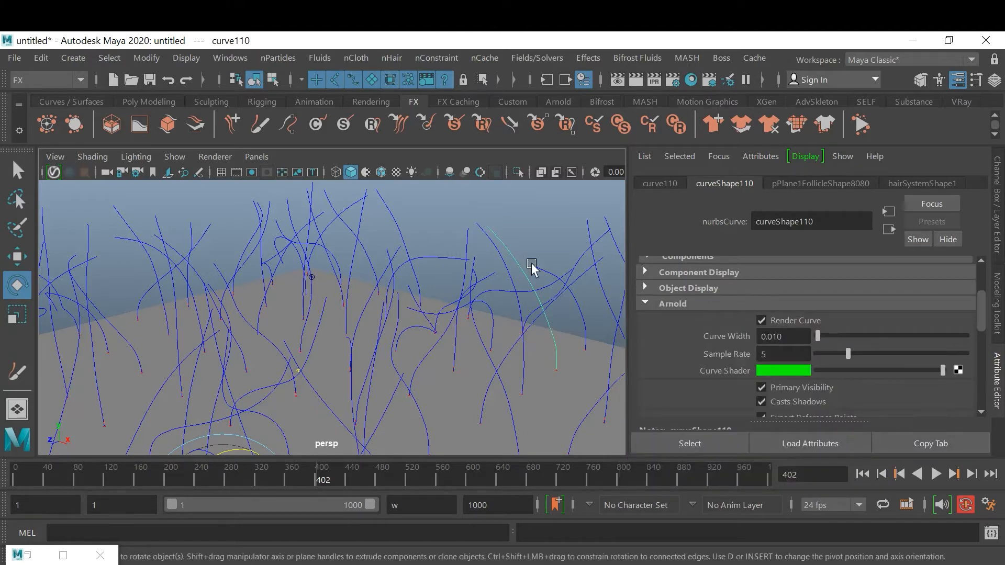
left_click(538, 224)
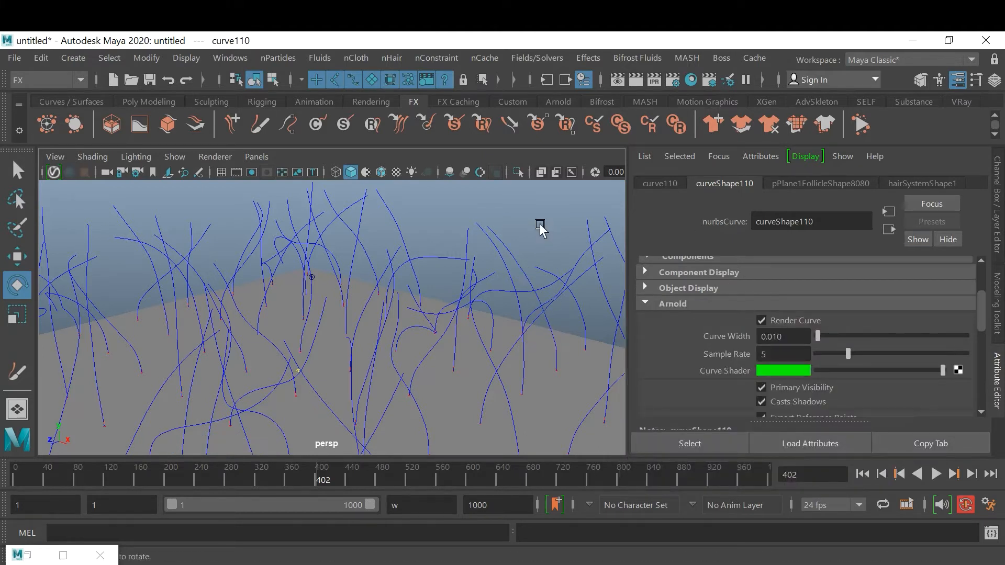
left_click(529, 277)
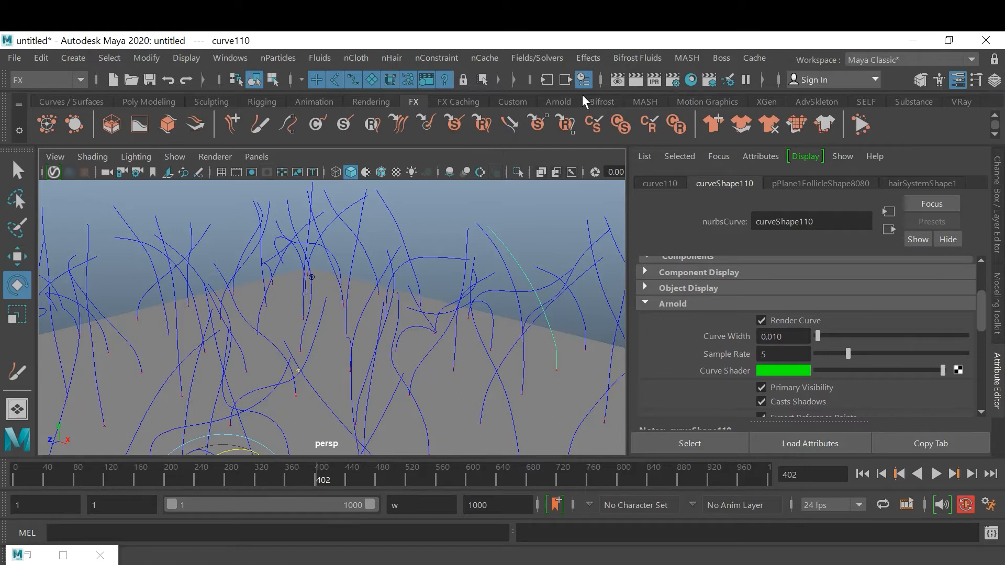
Step: Create an Arnold area light and raise it about 6.8 units above the plane
left_click(550, 104)
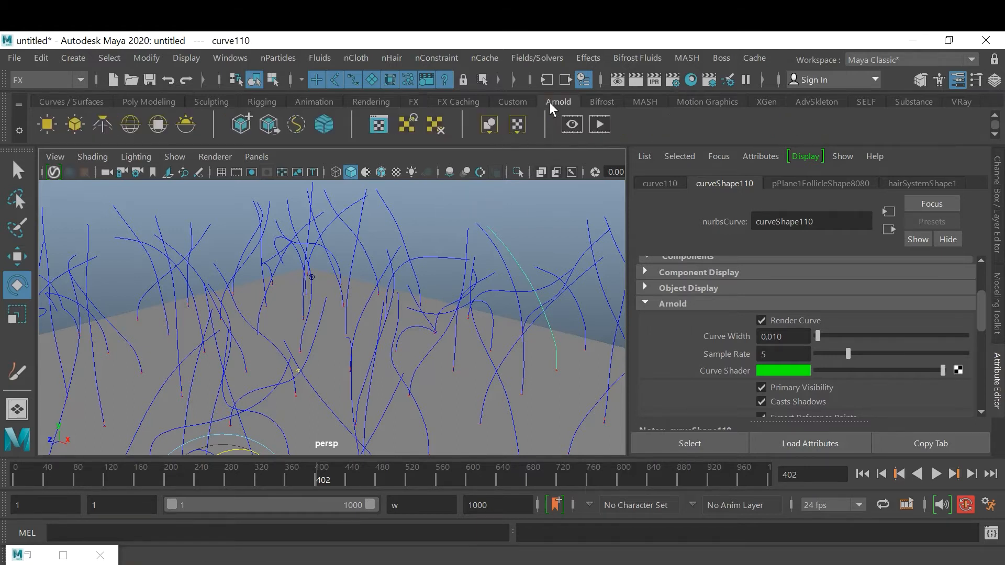
left_click(47, 124)
key("w")
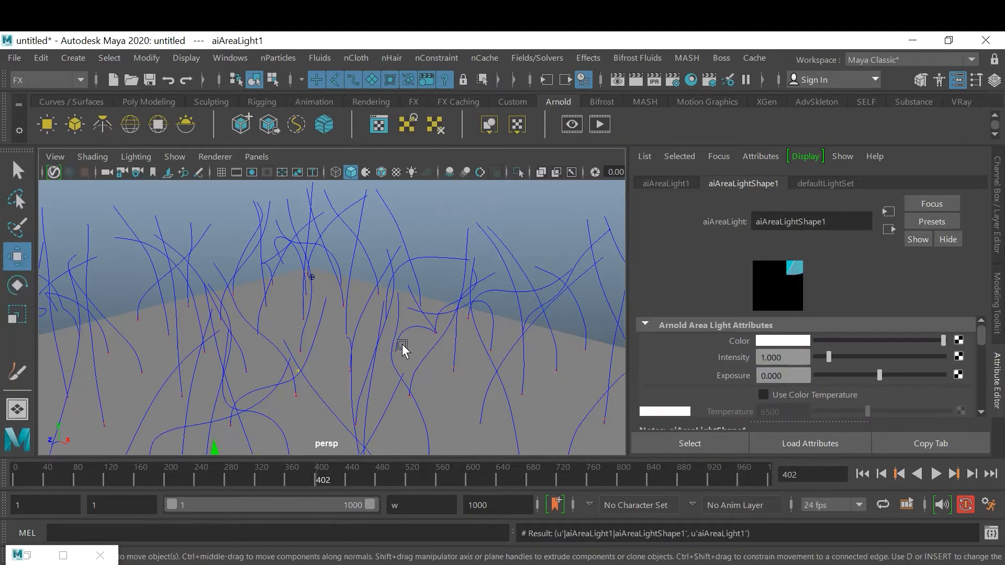
left_click_drag(213, 448, 200, 217)
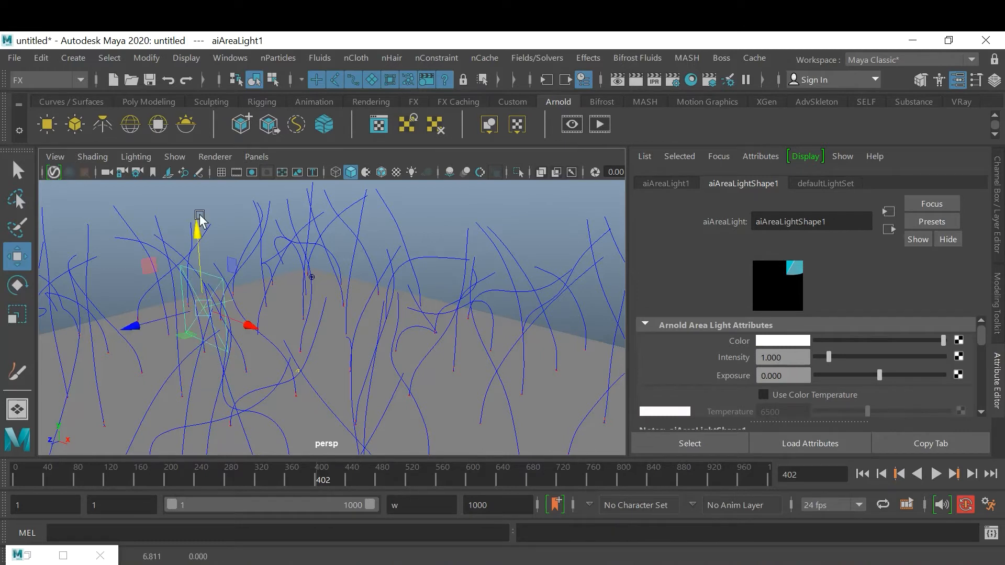
Step: With textured and lit viewport display on, rotate the area light to face down at the plane and scale it up about 7 times
key("6")
key("7")
key("e")
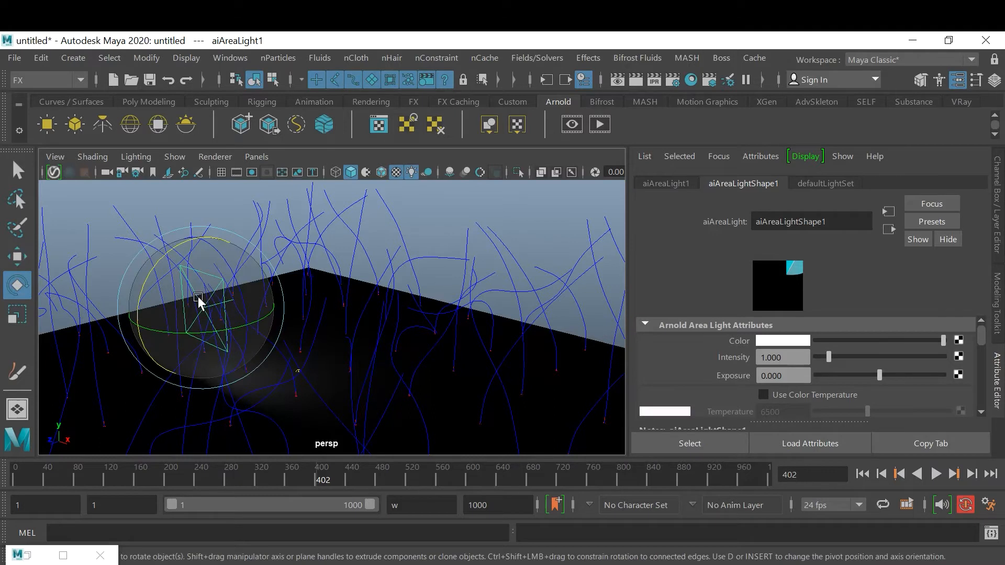
left_click_drag(139, 288, 153, 279)
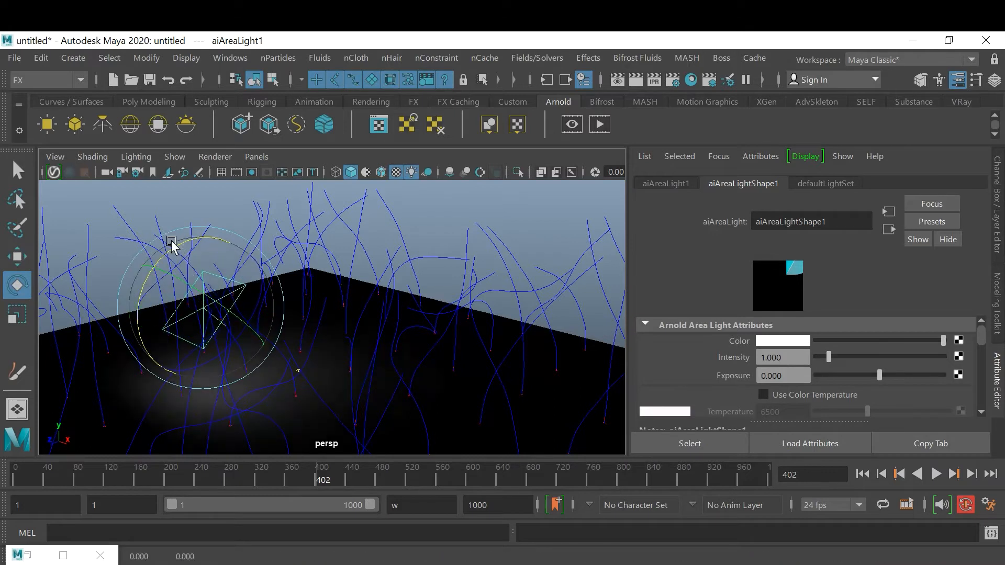
key("r")
left_click_drag(209, 281, 314, 377)
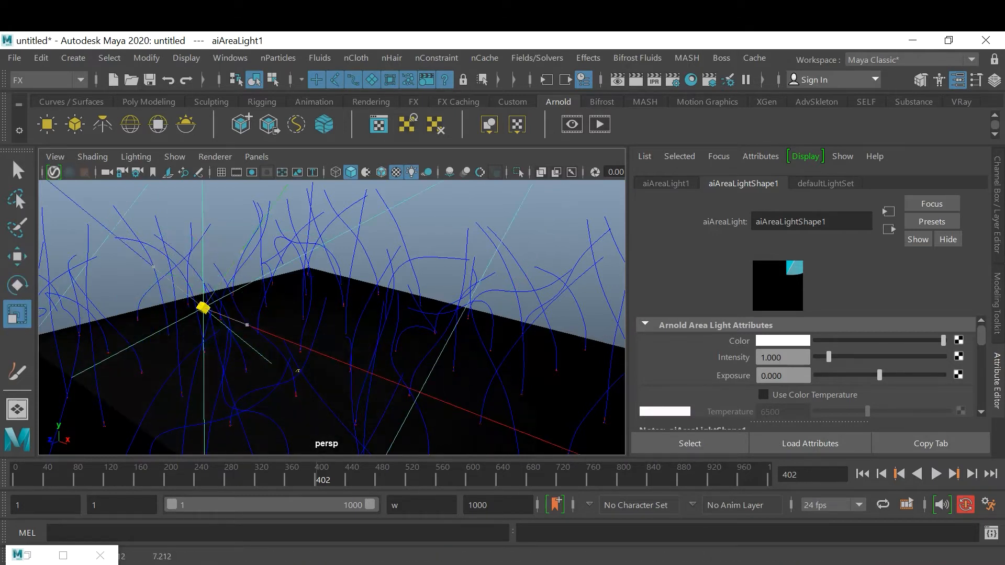
Step: Set the area light's Intensity to about 6.008 and Exposure to 5, and check a test render in Arnold RenderView before closing it
left_click_drag(828, 357, 960, 385)
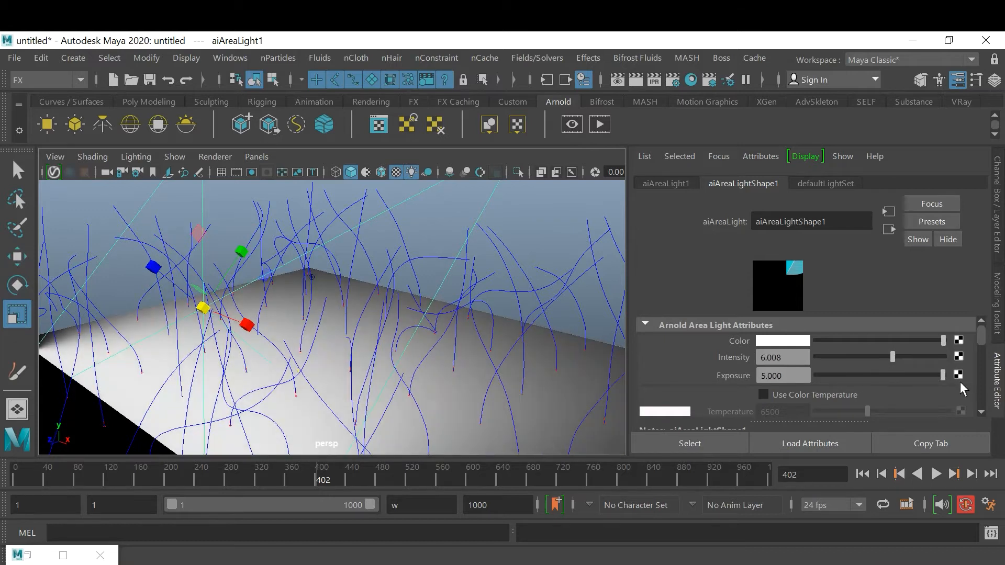
left_click(600, 125)
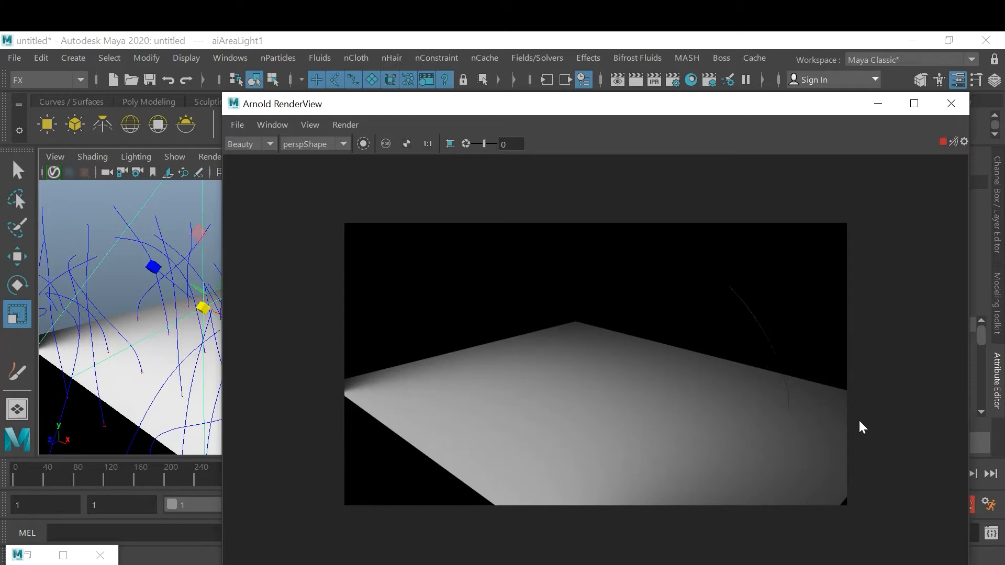
left_click(950, 104)
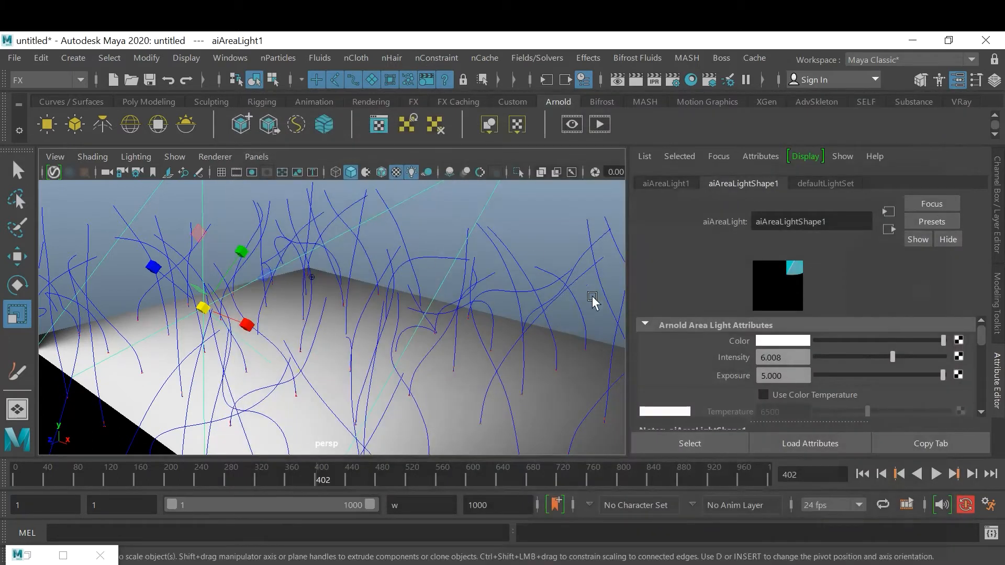
Step: Enable Render Curve on another curve near the plane's right corner, set its Curve Width to 0.1 and shader color, and check a test render
left_click(583, 314)
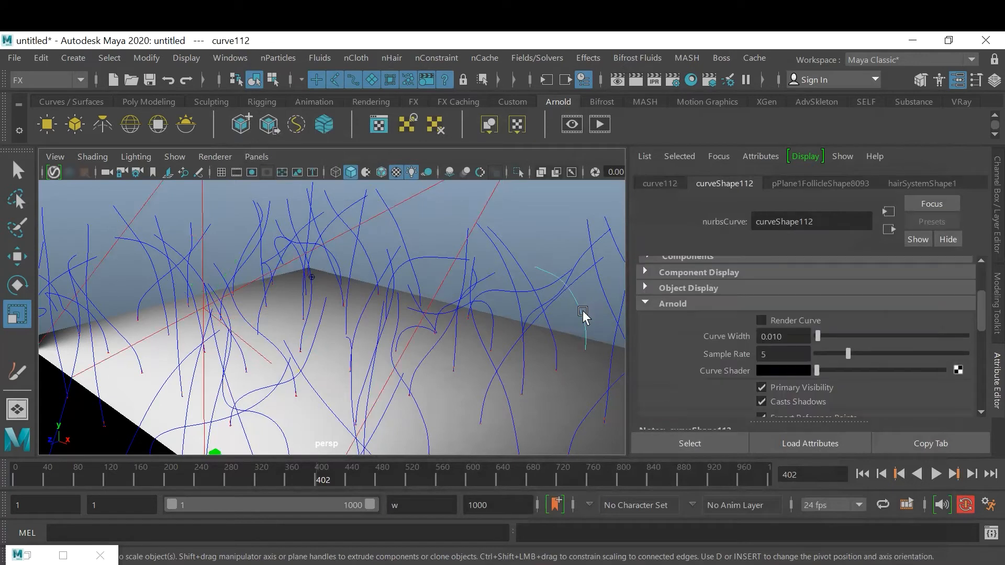
left_click(801, 318)
left_click(798, 338)
type("0.1")
key("Return")
left_click(792, 370)
left_click(687, 359)
left_click(547, 222)
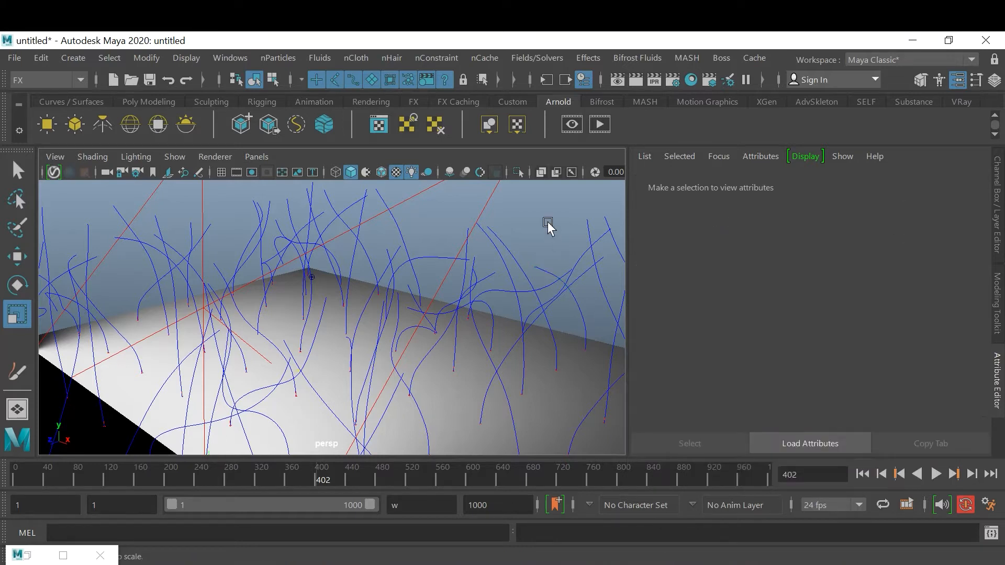
left_click(599, 124)
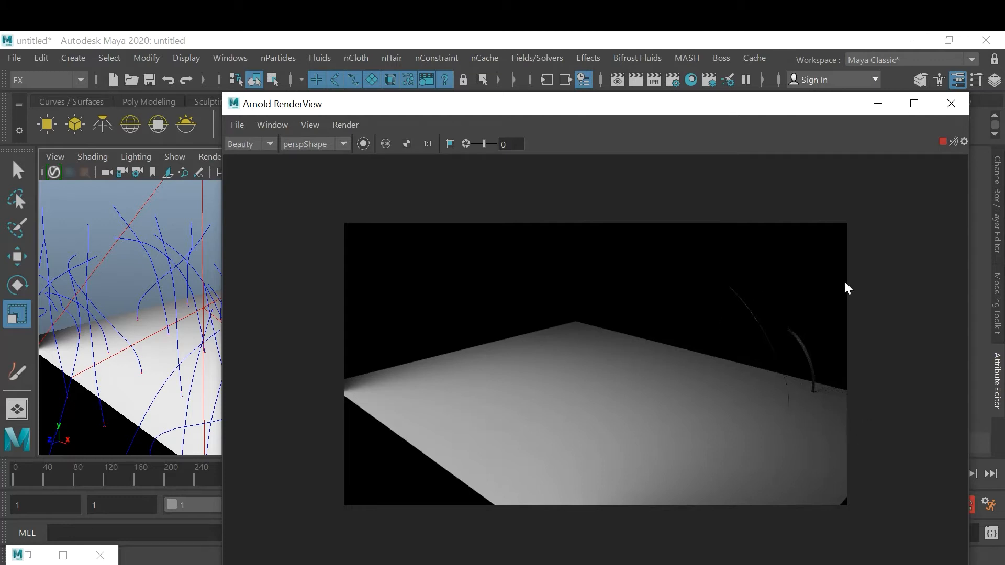
left_click(950, 105)
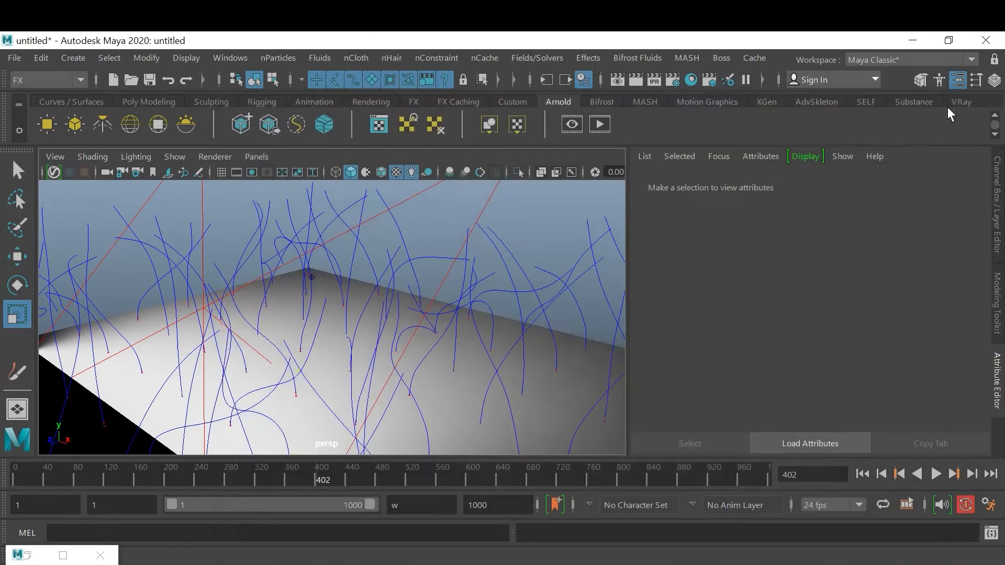
Step: Duplicate the area light, rotate the copy to a new angle and move it toward the far side of the plane
left_click(466, 235)
key("ctrl+d")
key("w")
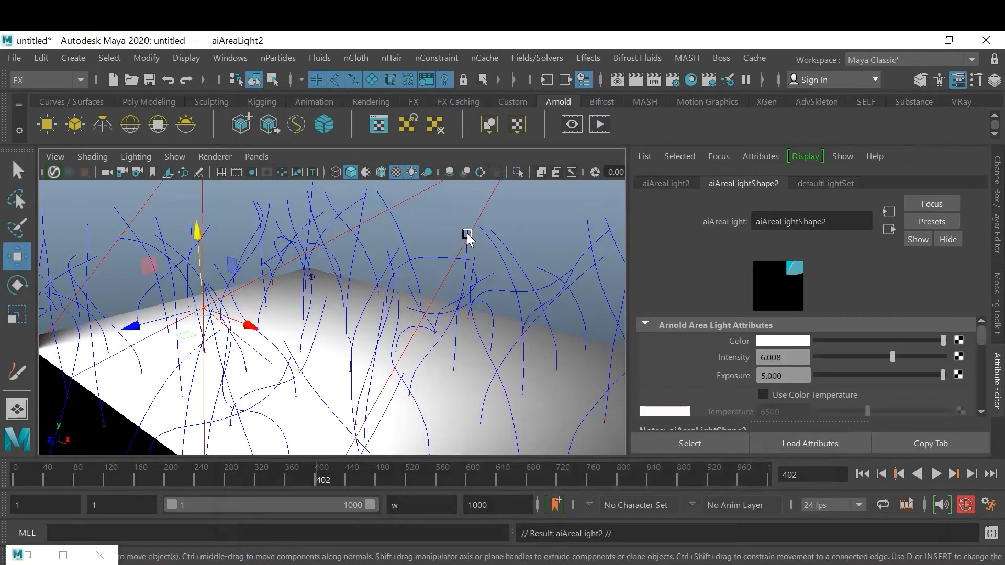
key("e")
left_click_drag(149, 285, 242, 233)
key("w")
left_click_drag(135, 325, 471, 213)
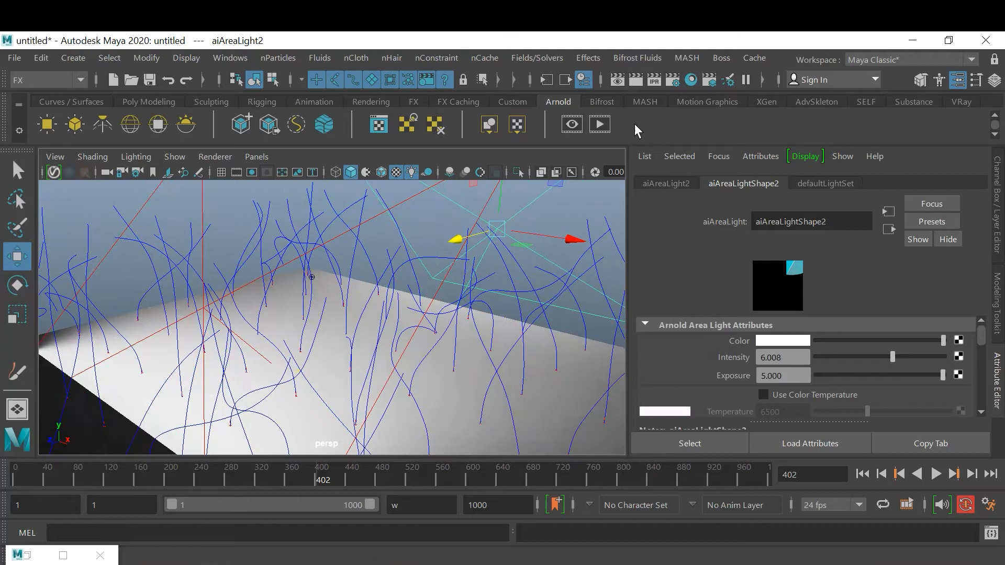
Step: Check the two-light setup in an Arnold test render, then clear the selection and close the leftover minimized window
left_click(599, 124)
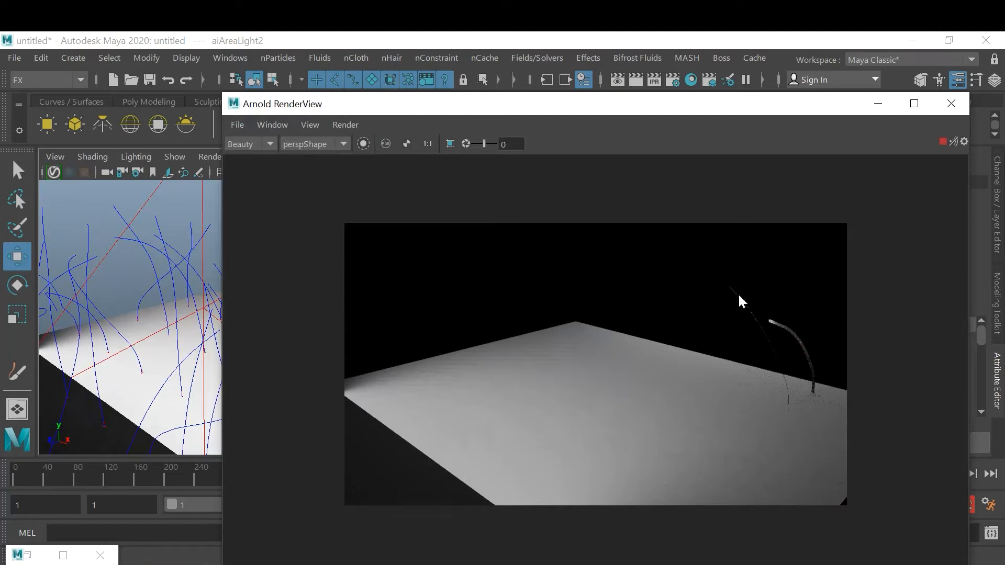
left_click(951, 104)
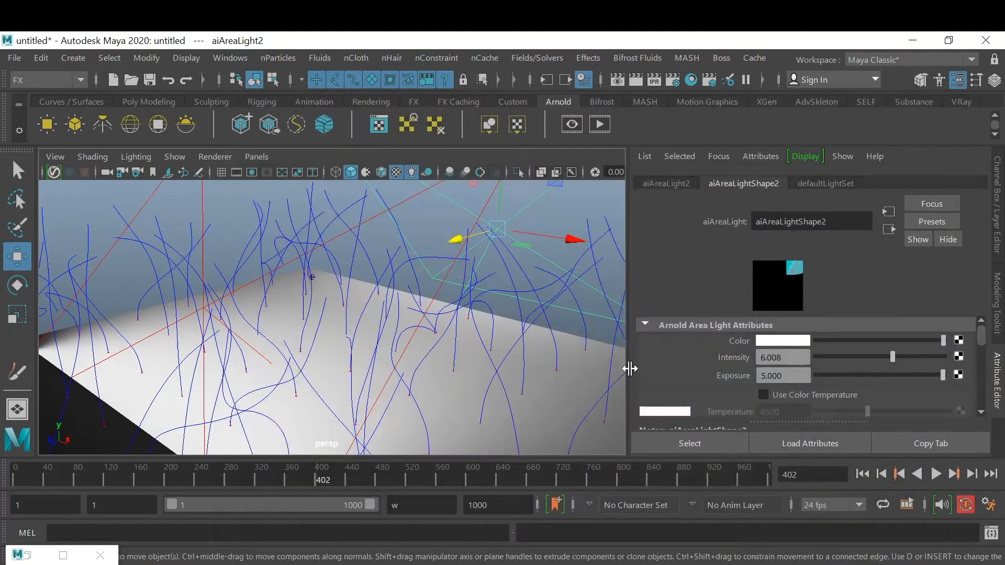
left_click(225, 210)
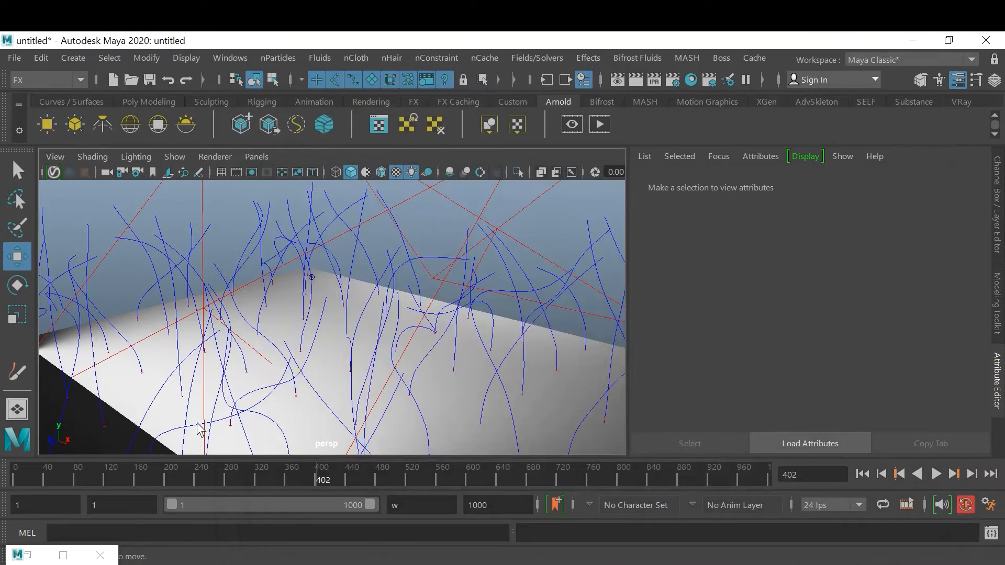
left_click(99, 555)
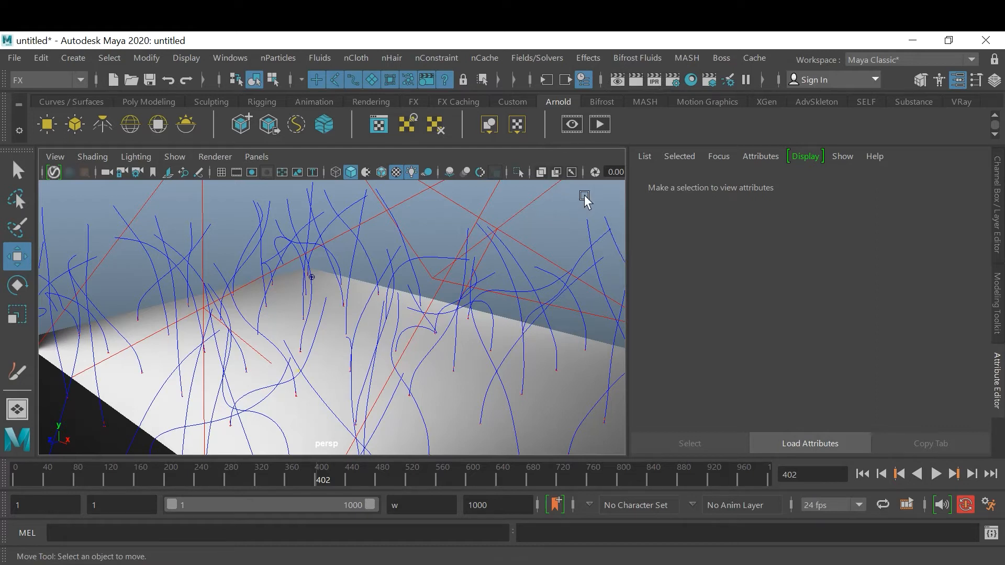
Step: Switch to the Modeling menu set and open the Paint Effects brush library with Get Brush
left_click(44, 80)
left_click(39, 99)
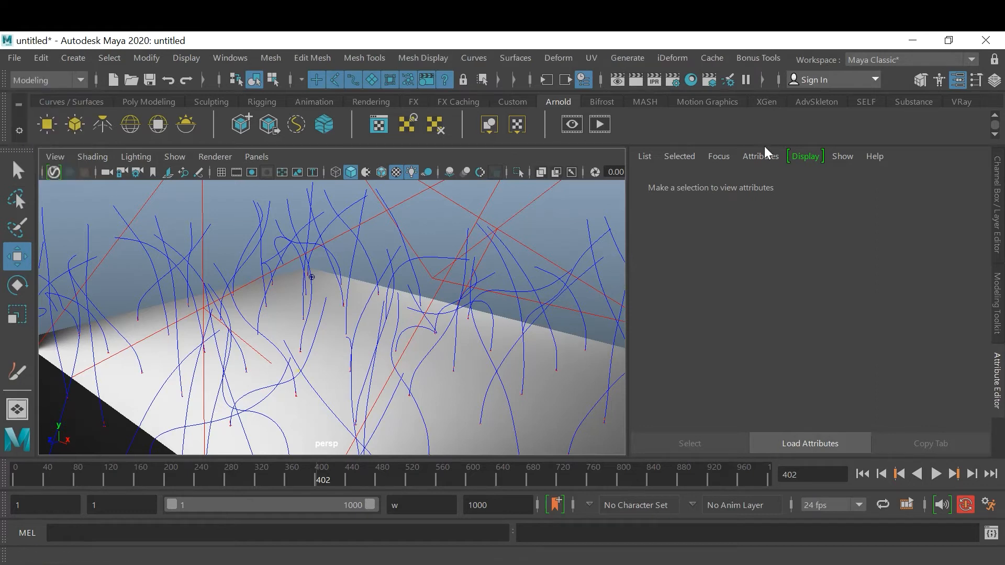
left_click(644, 56)
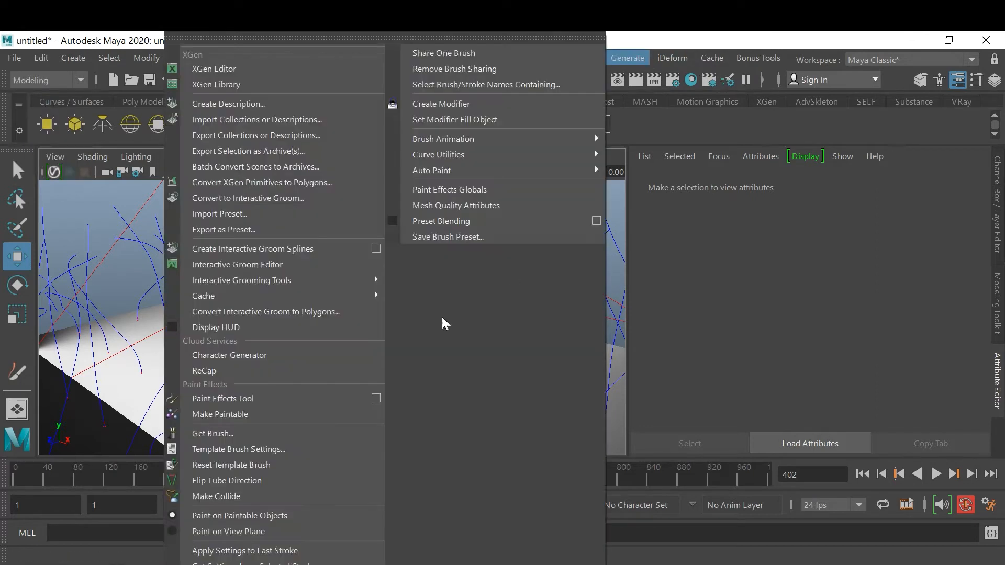
left_click(267, 434)
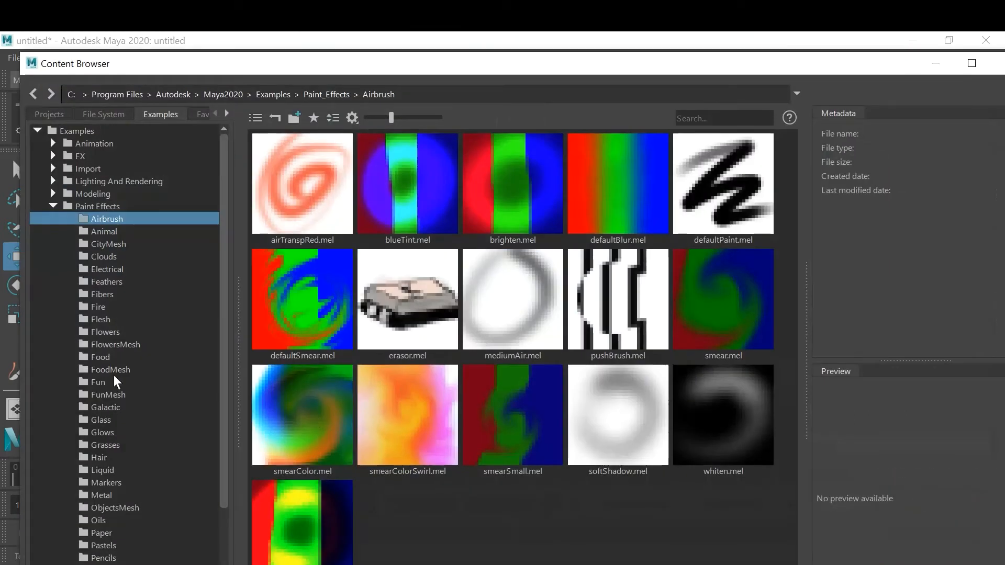
Step: Browse the Hair, Plants, Glows, Glass and Grasses categories of the Paint Effects brushes
scroll(114, 375, "down", 3)
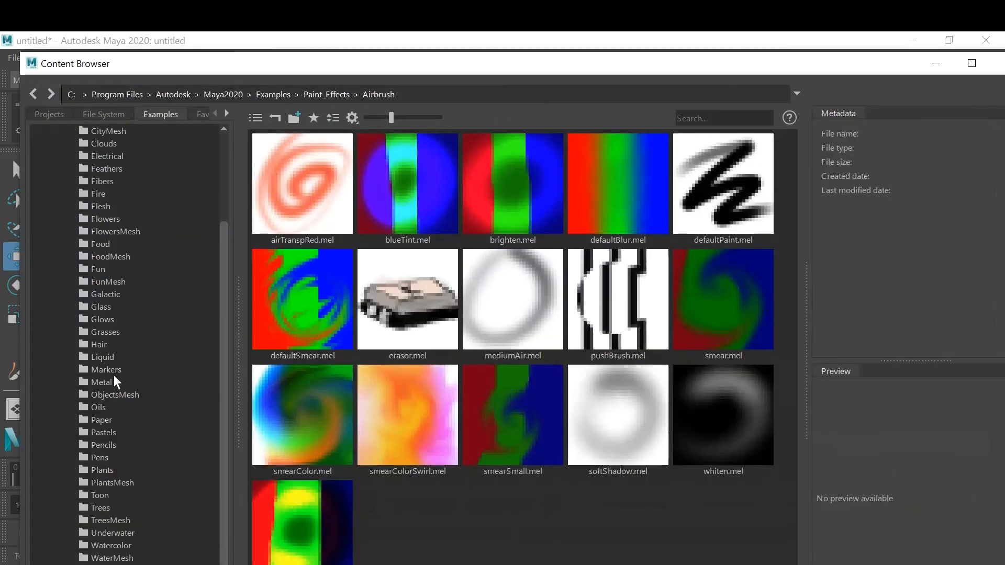
left_click(96, 345)
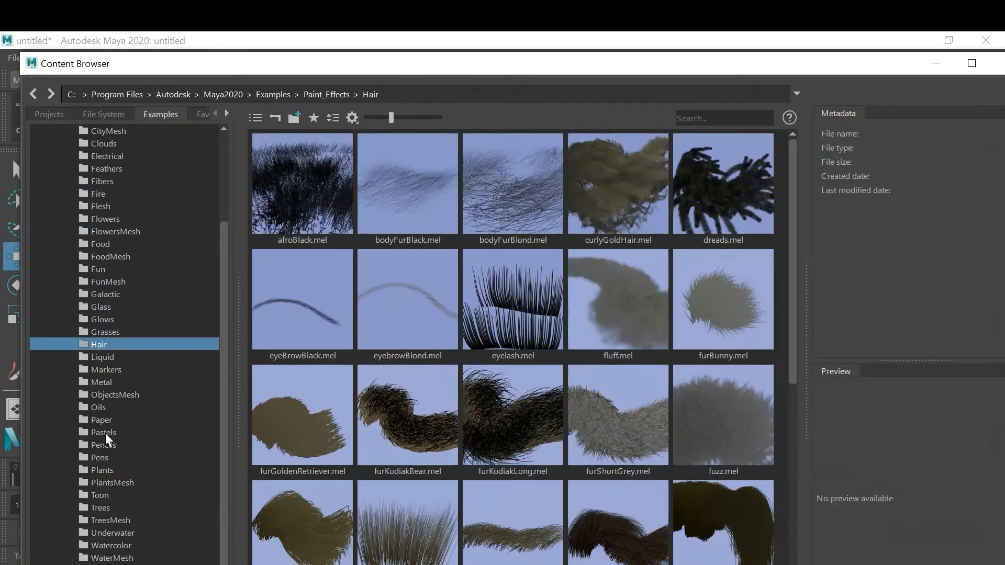
left_click(101, 470)
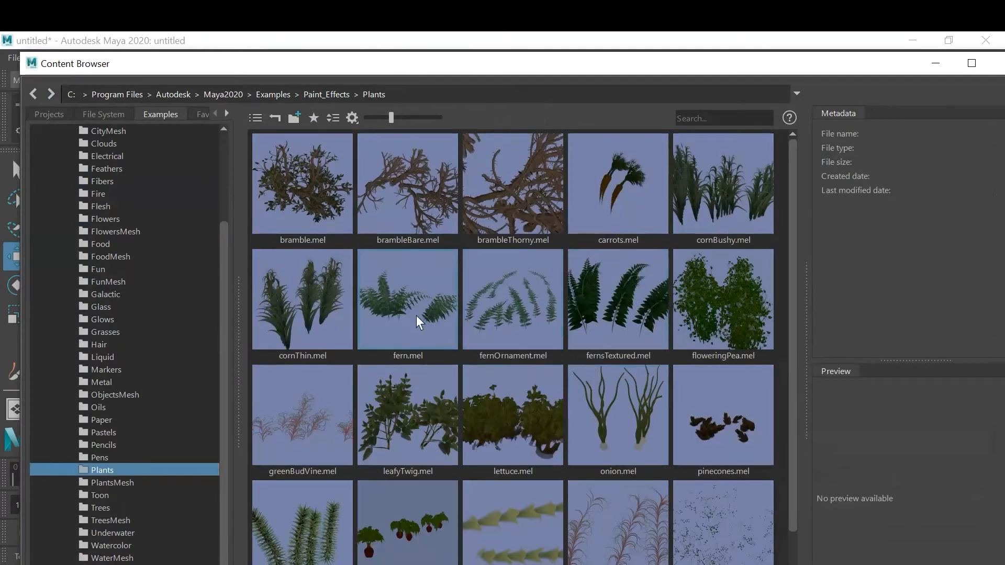
scroll(699, 477, "down", 2)
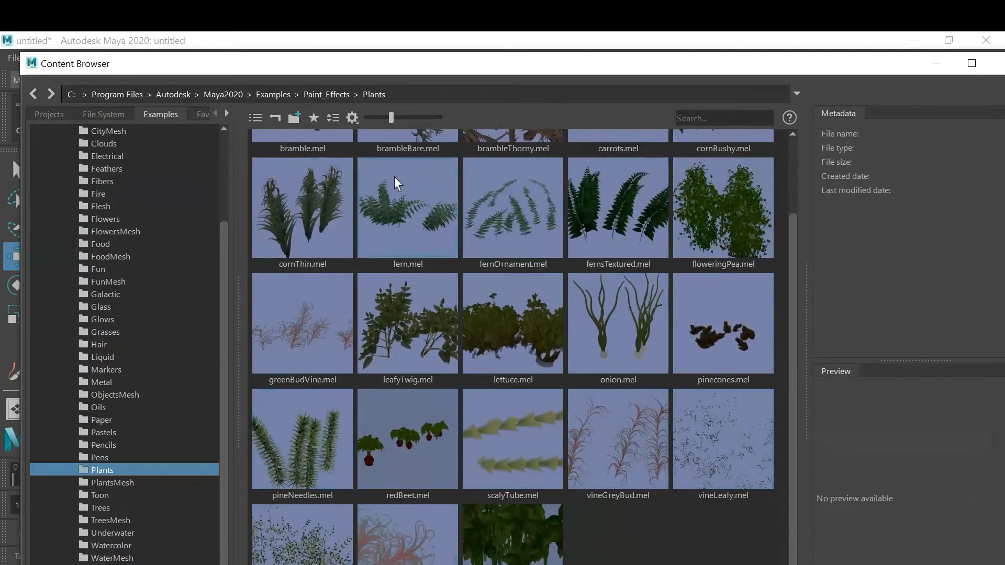
scroll(680, 491, "up", 2)
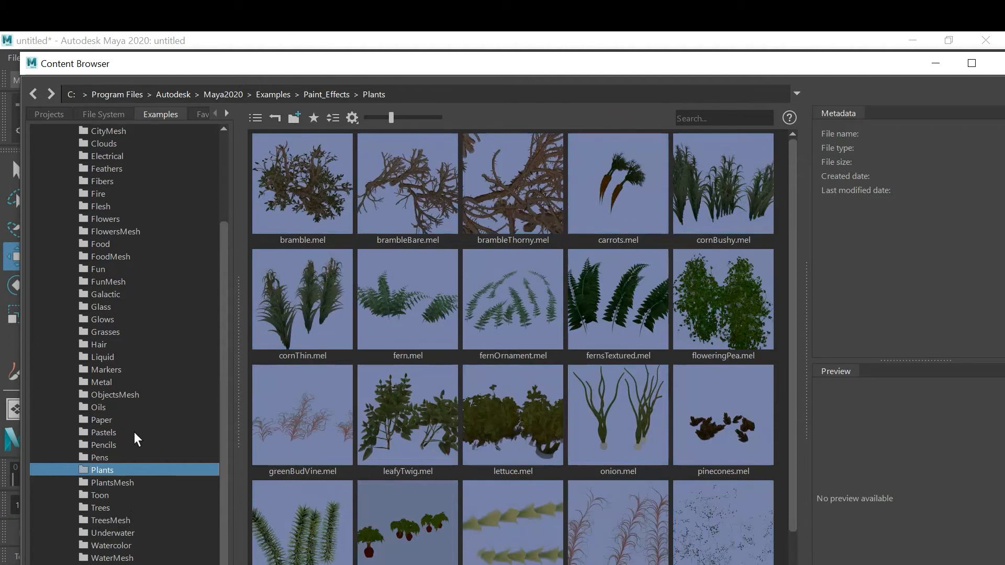
scroll(134, 433, "down", 1)
scroll(134, 432, "up", 2)
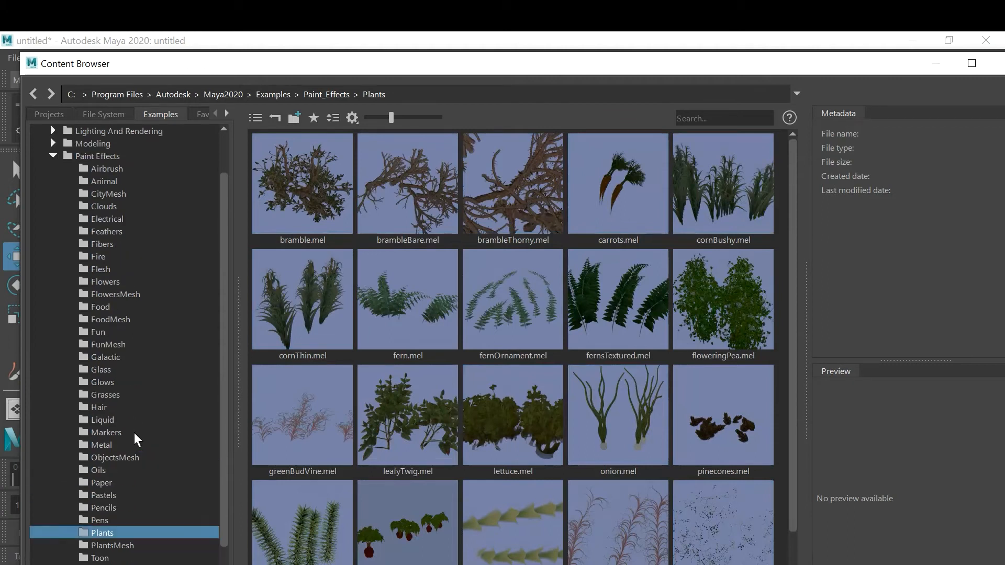
left_click(105, 383)
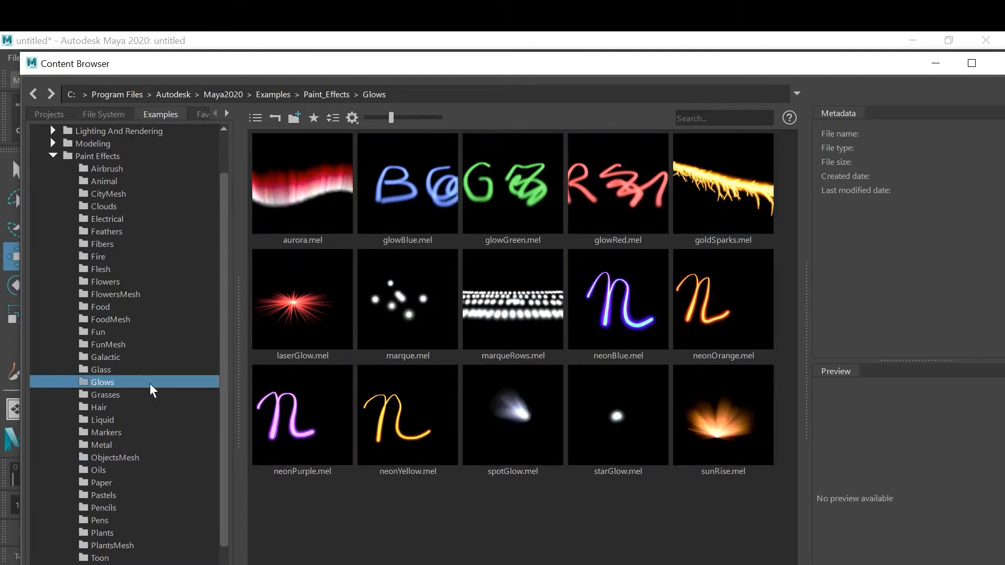
left_click(111, 370)
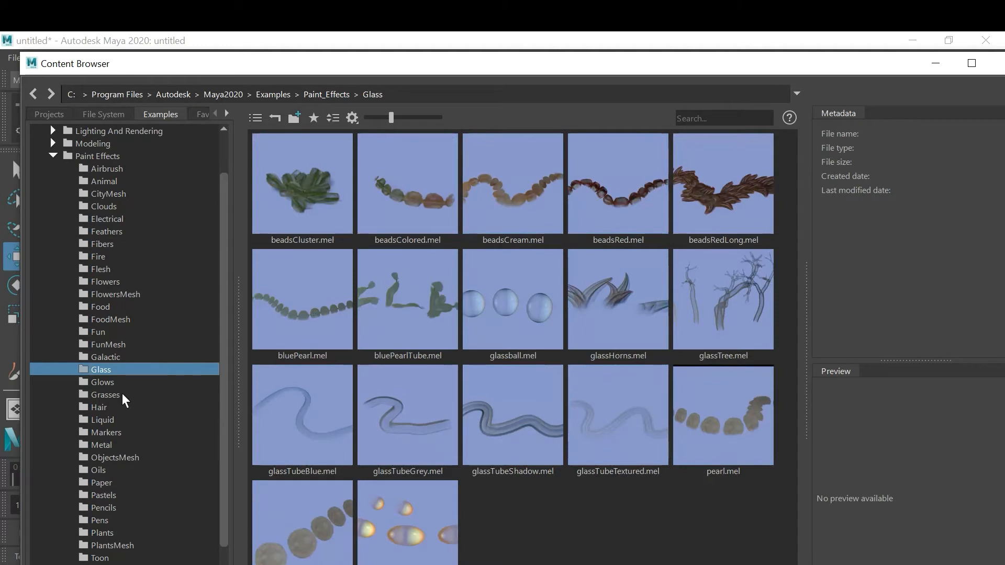
left_click(105, 395)
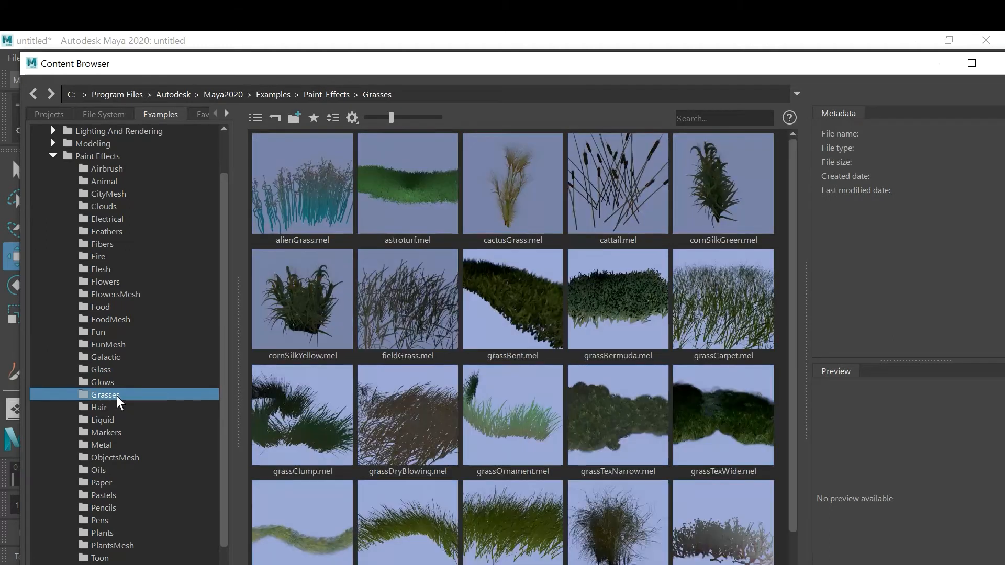
scroll(662, 476, "down", 2)
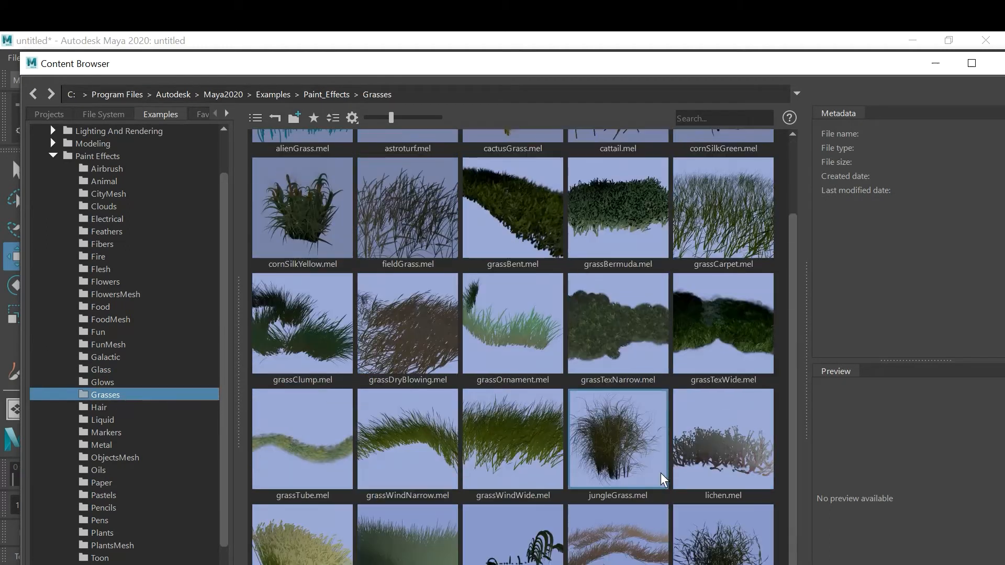
scroll(660, 473, "up", 2)
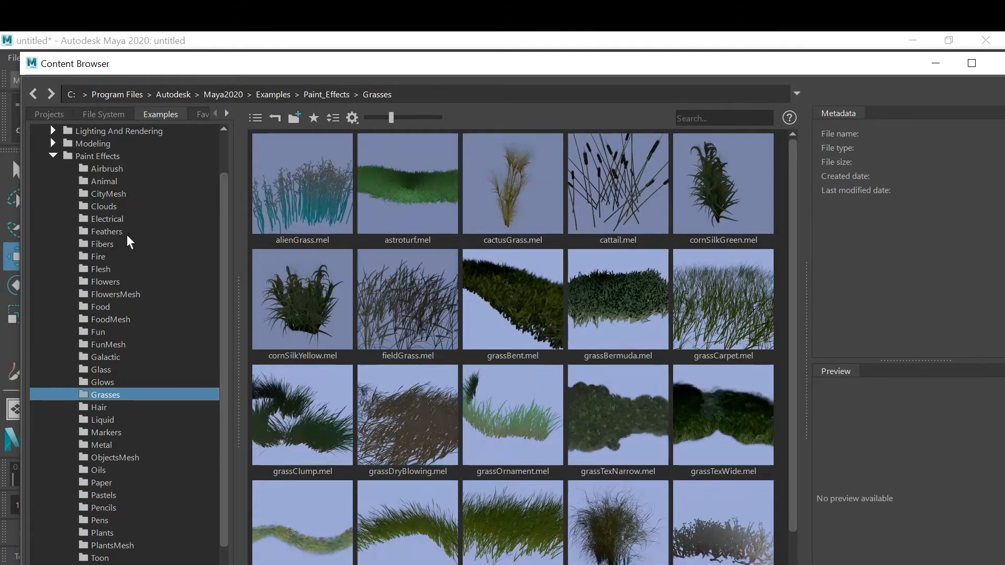
Step: Examine the Watercolor, Toon and Flowers brush categories, then compare the Grasses, Glows and Glass brushes again
scroll(141, 356, "down", 1)
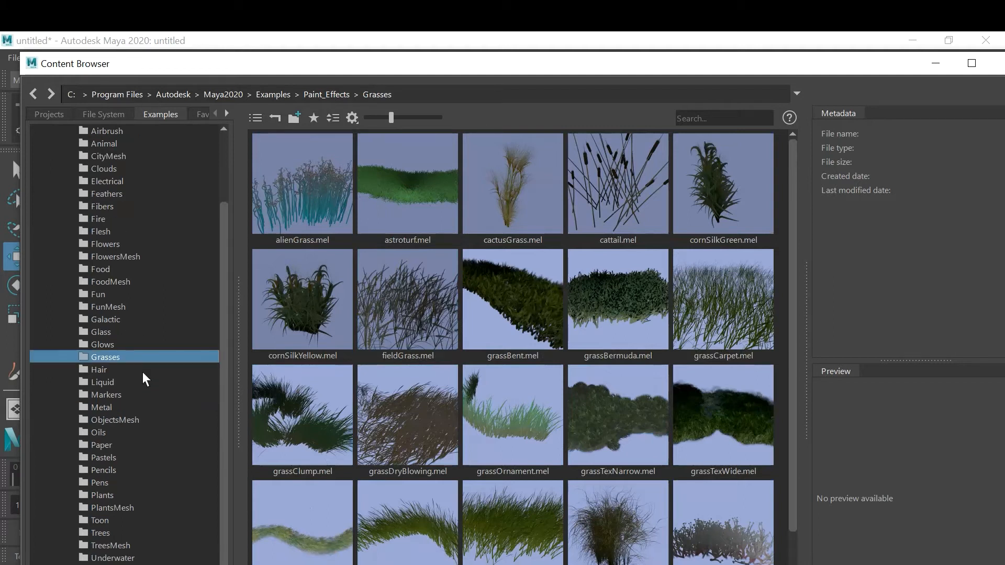
scroll(147, 465, "down", 1)
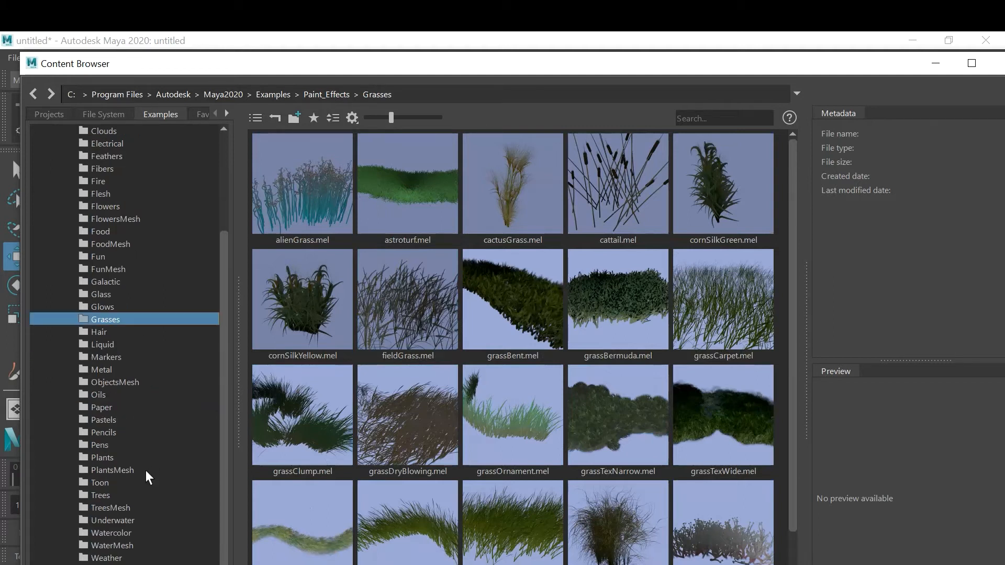
left_click(112, 534)
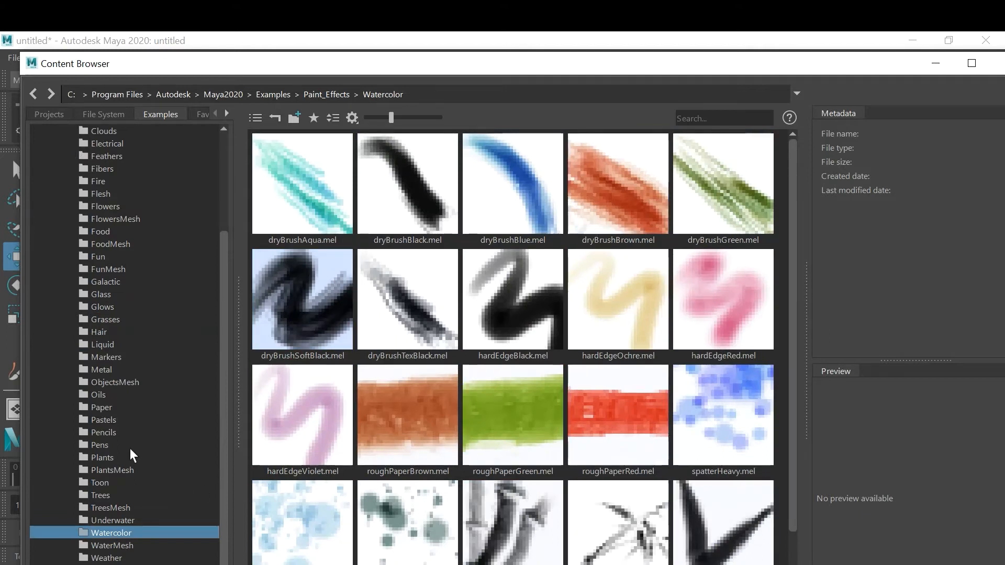
left_click(96, 482)
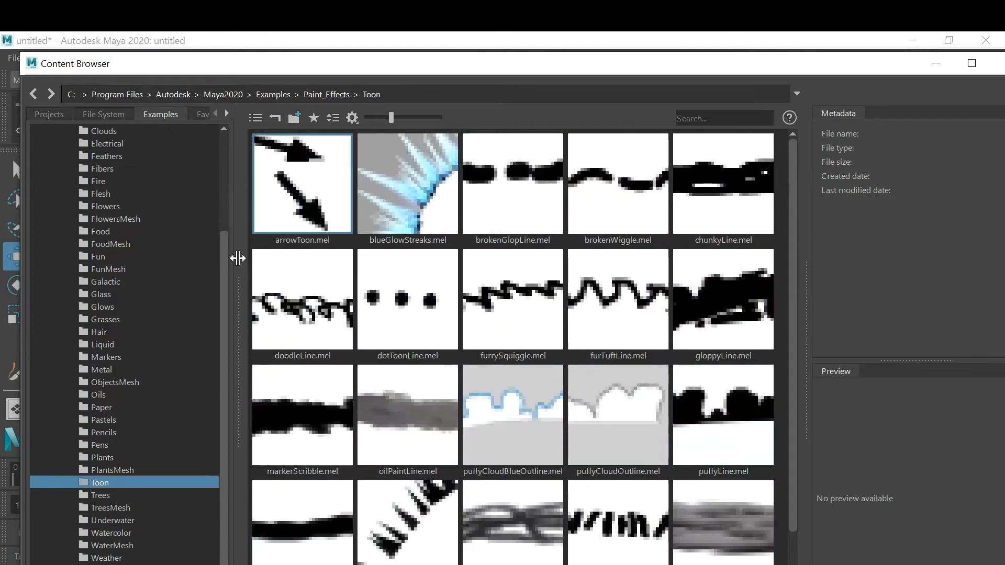
scroll(126, 322, "up", 2)
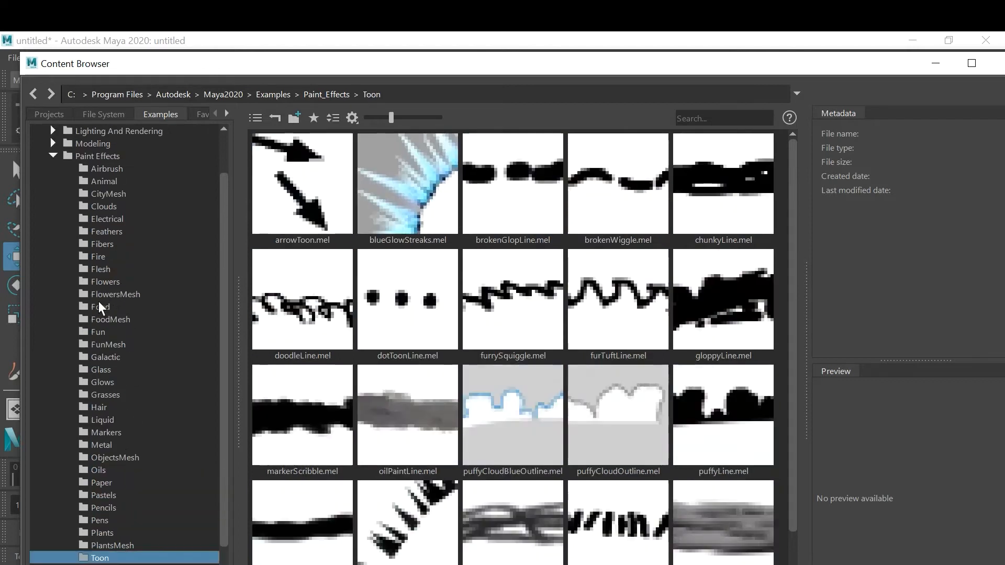
left_click(109, 283)
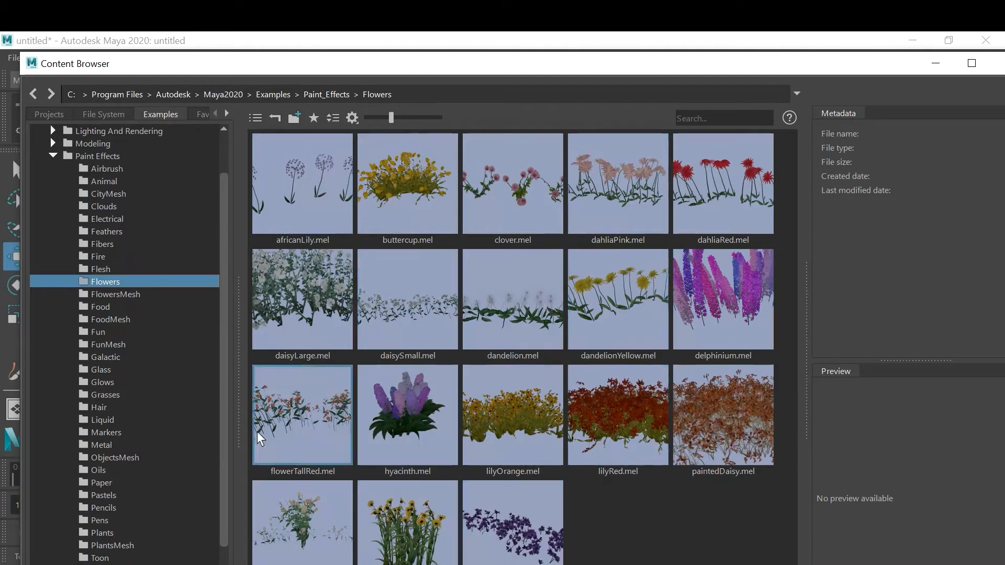
left_click(102, 407)
left_click(103, 396)
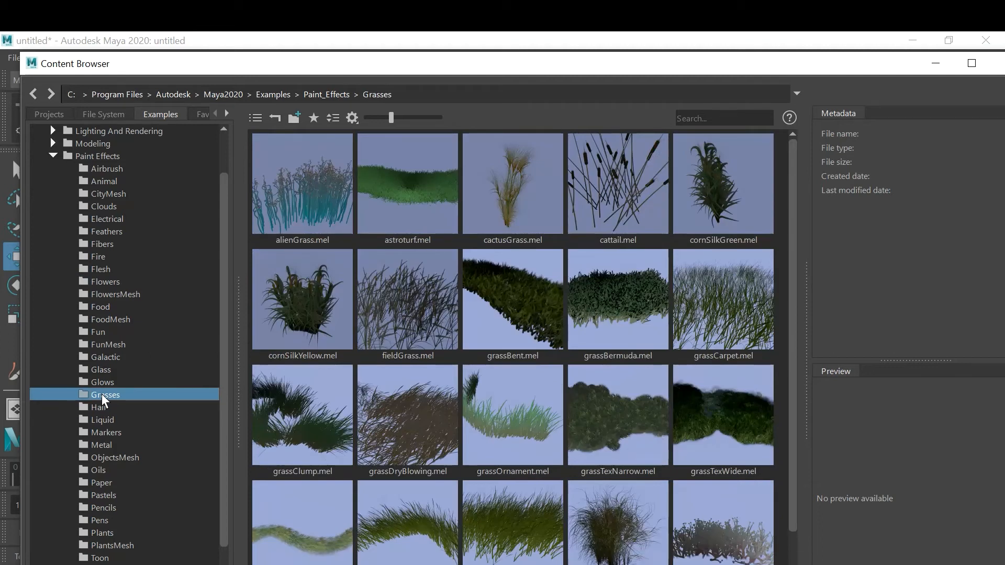
scroll(524, 390, "down", 2)
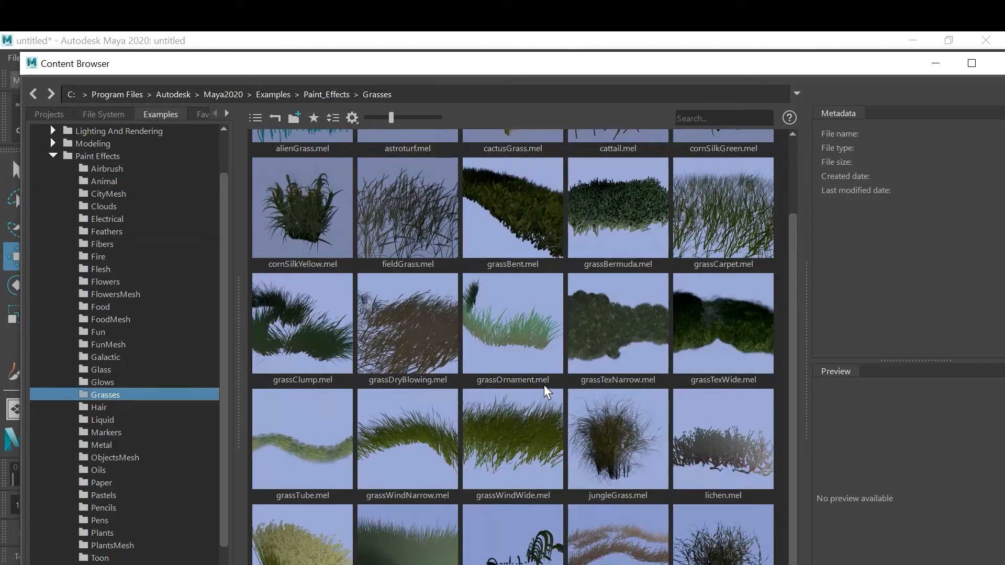
scroll(545, 393, "up", 2)
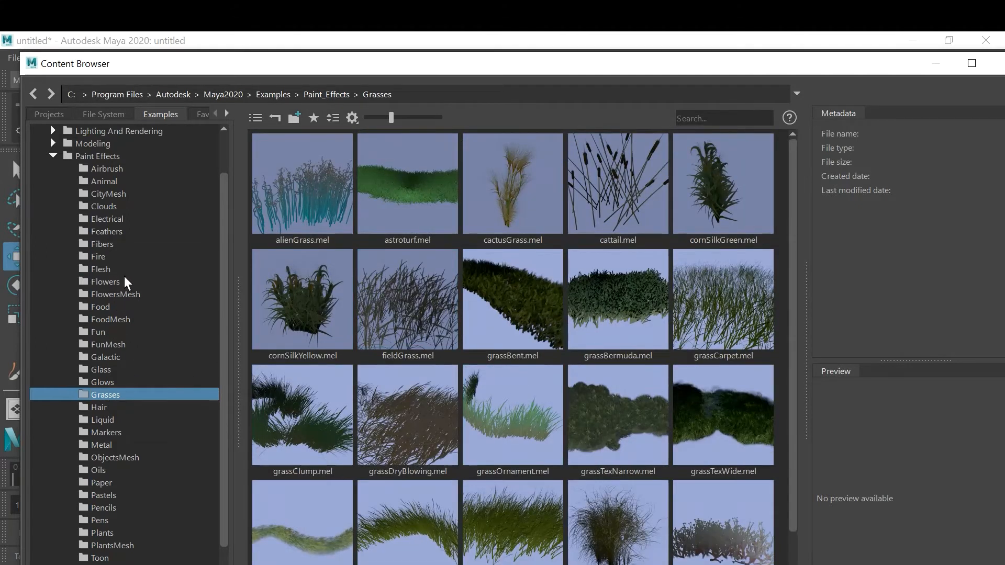
left_click(102, 382)
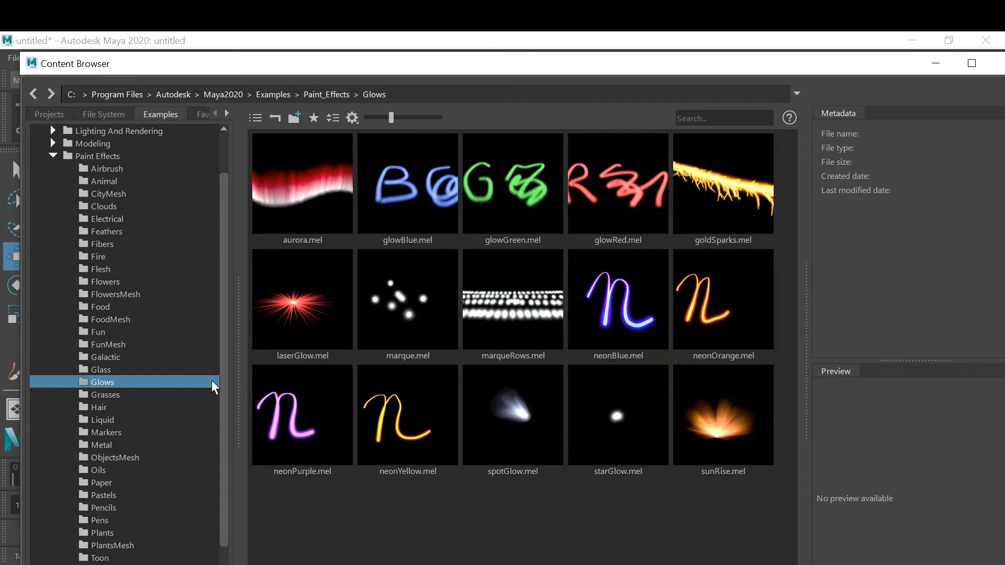
left_click(99, 370)
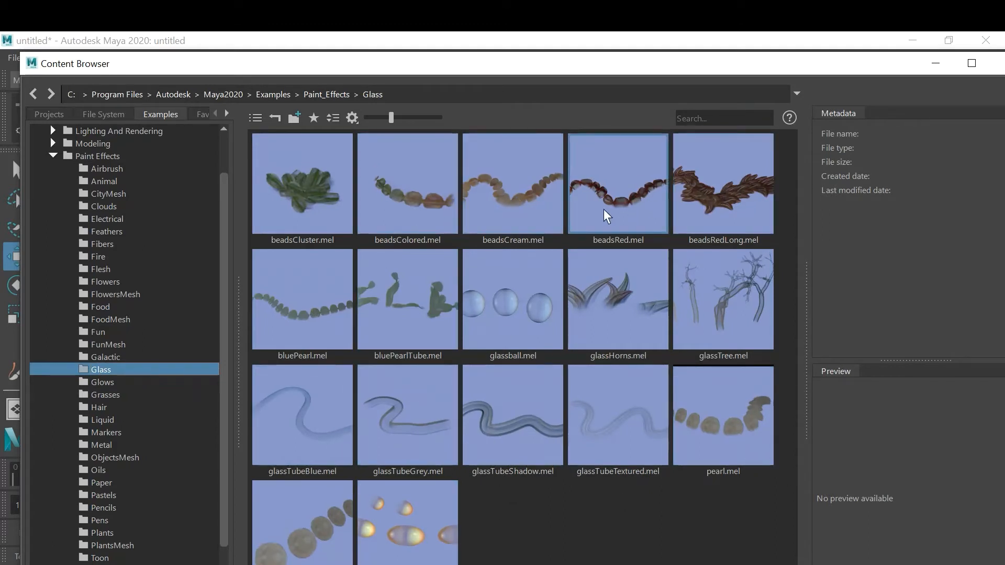
Step: Choose the beadsRed brush from the Glass category and minimize the brush library
left_click(635, 194)
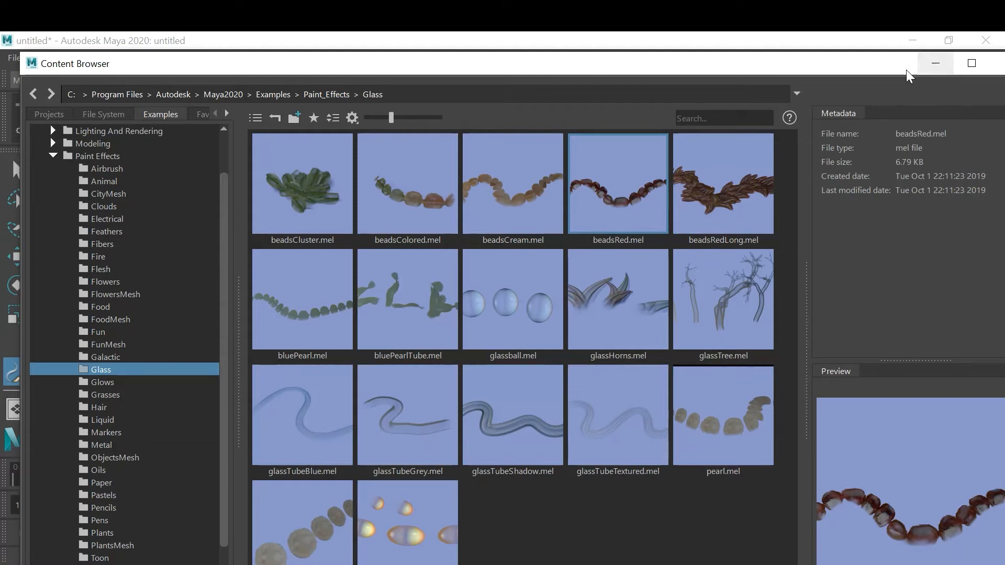
left_click(935, 64)
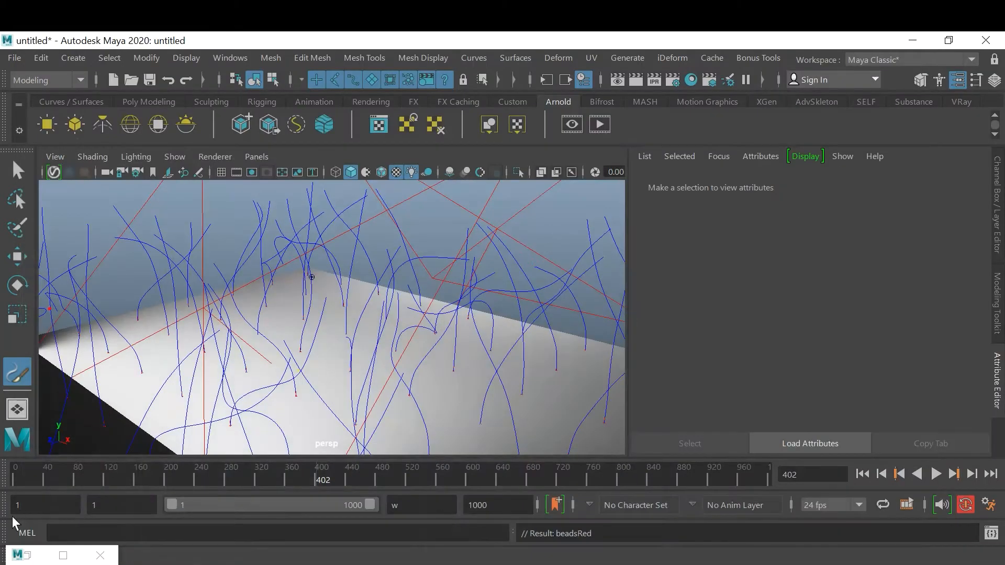
left_click(25, 555)
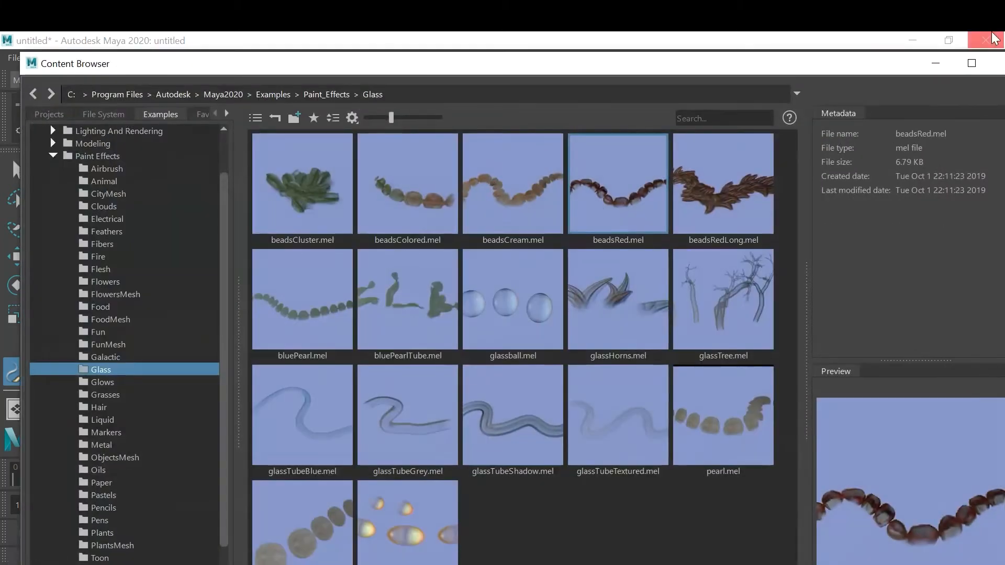
left_click(935, 63)
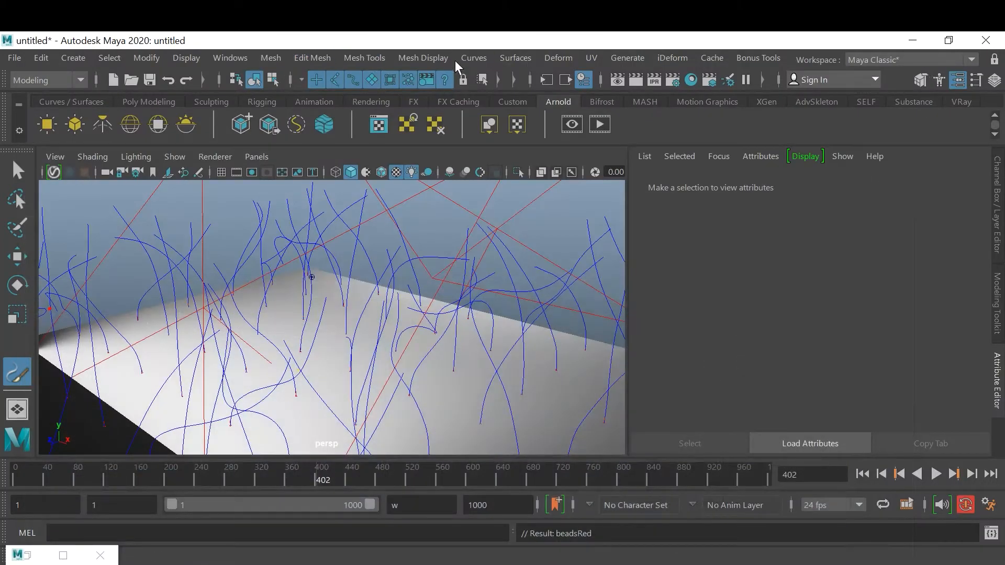
Step: Select every hair output curve from curve2 through curve128 in the Outliner, then minimize it
left_click(230, 58)
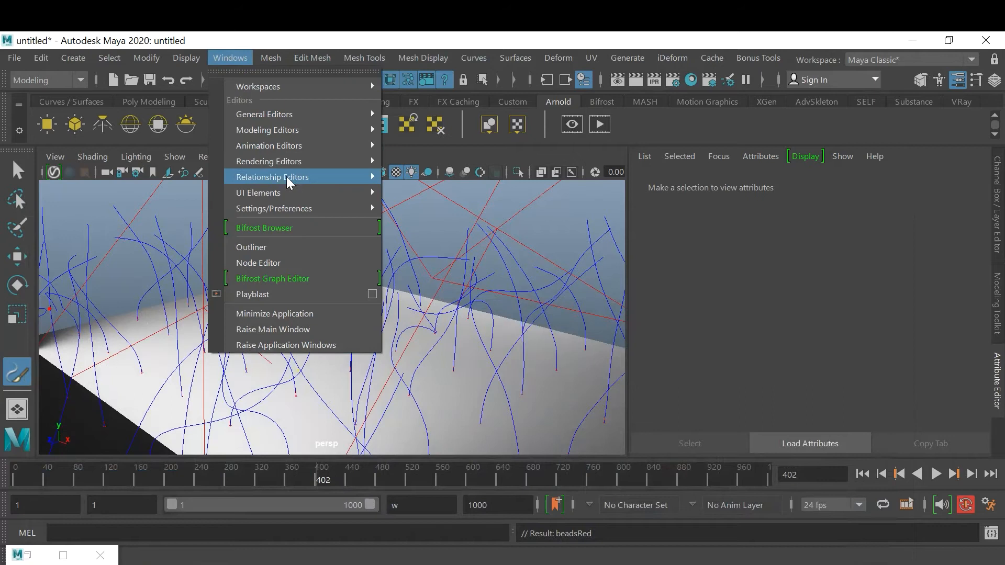
left_click(298, 248)
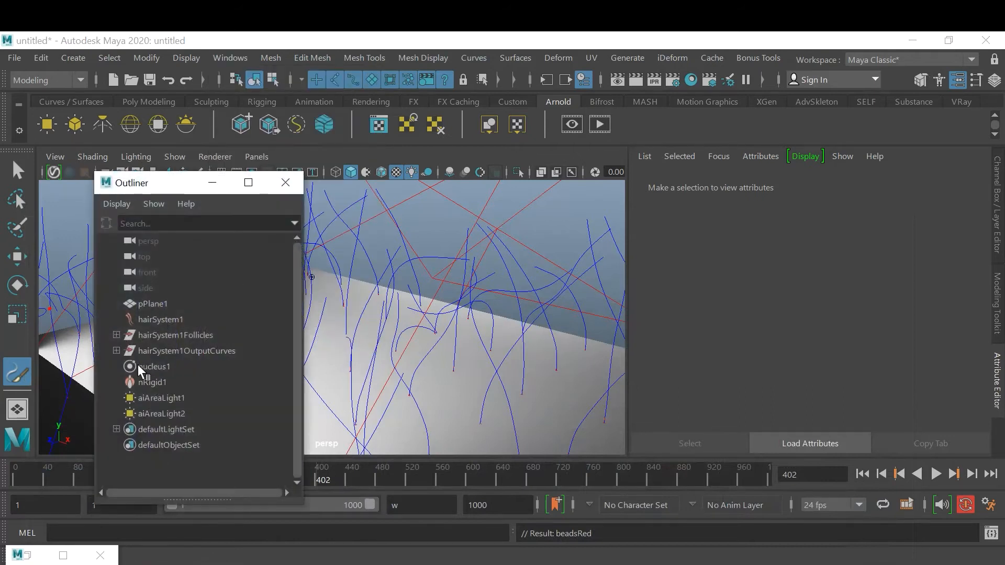
left_click(116, 351)
left_click(171, 369)
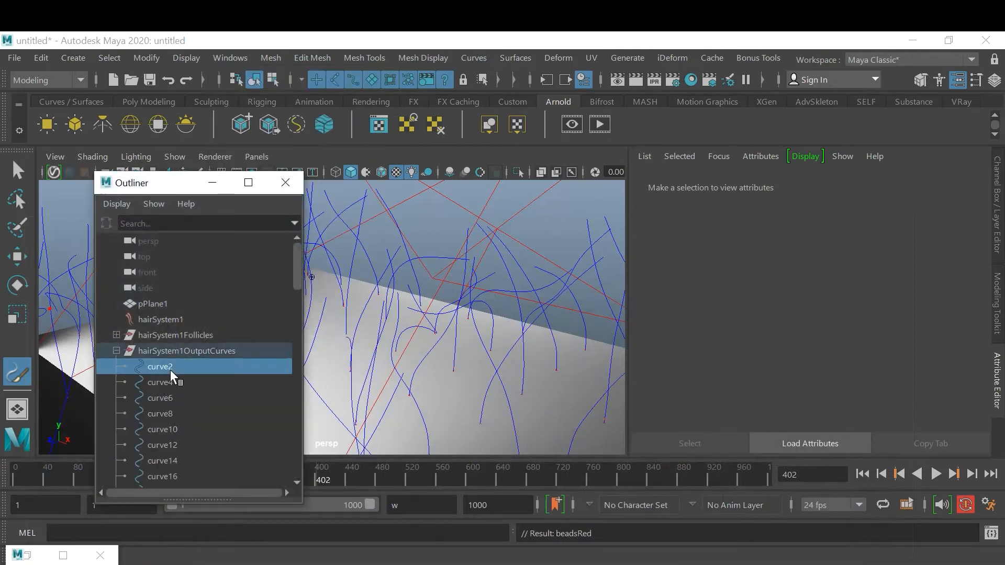
scroll(267, 395, "down", 20)
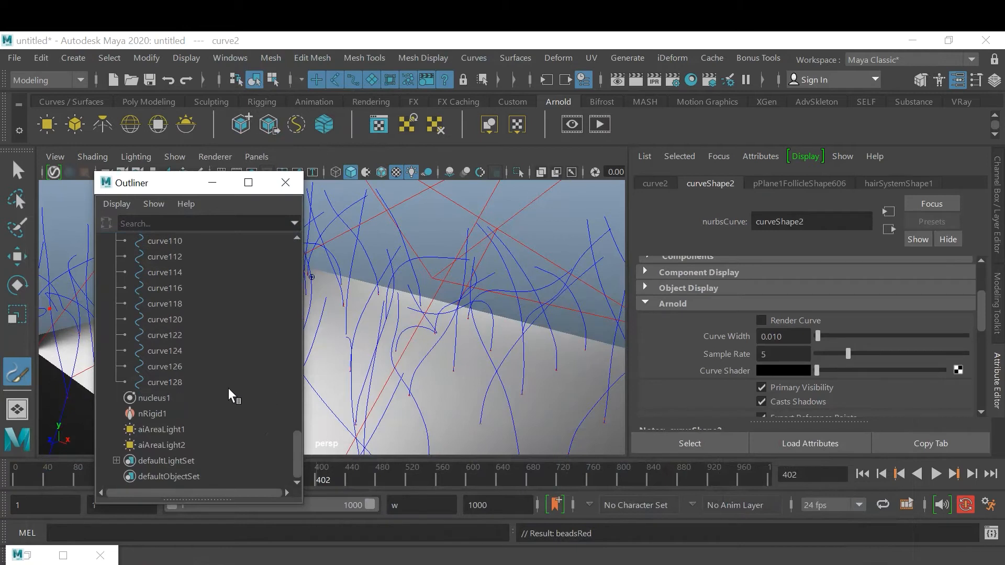
left_click(181, 383, "shift")
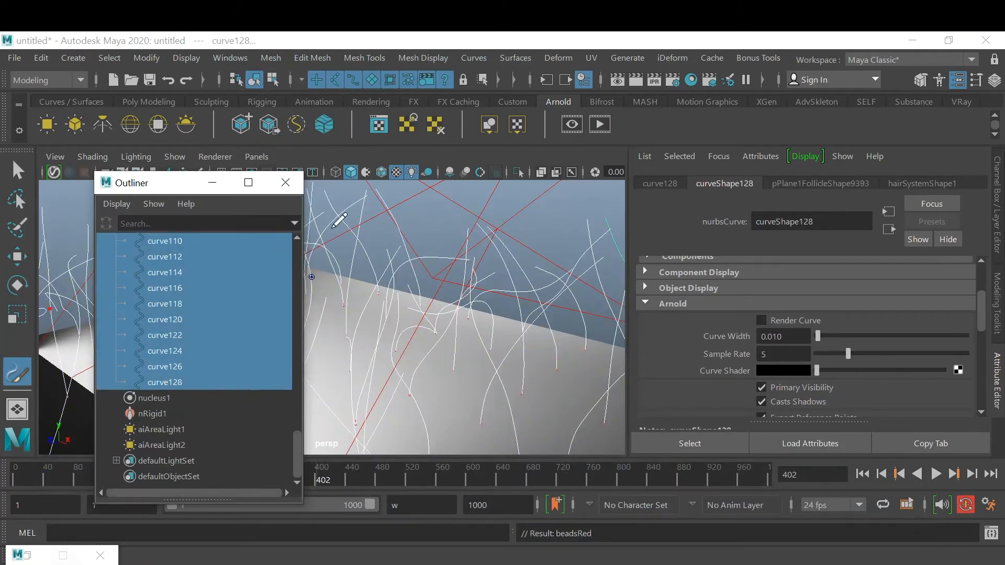
left_click(212, 182)
Step: Attach the beadsRed brush to the selected hair curves, then return to the Select tool and clear the selection
left_click(34, 543)
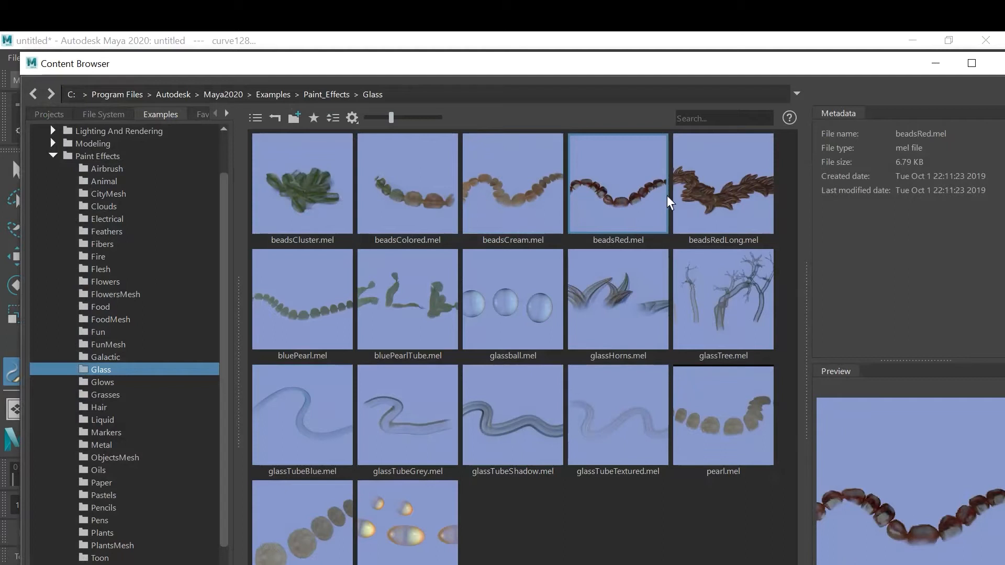
left_click_drag(635, 63, 620, 377)
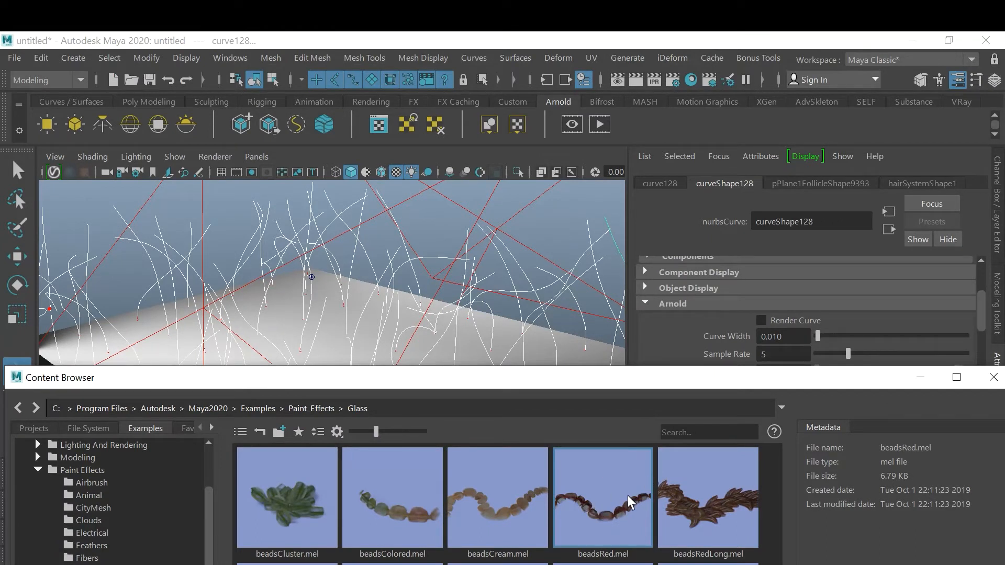
left_click(920, 381)
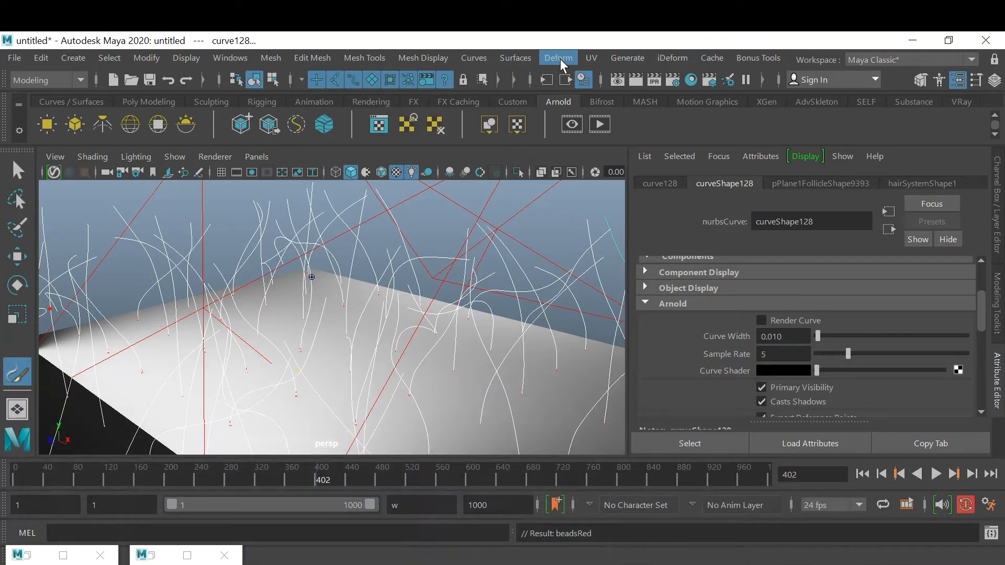
left_click(620, 61)
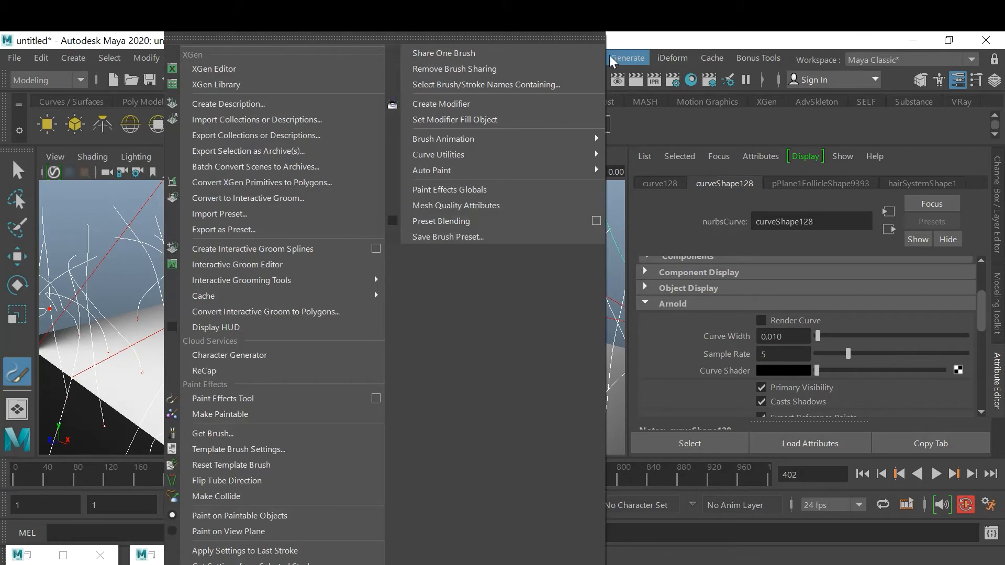
mouse_move(481, 163)
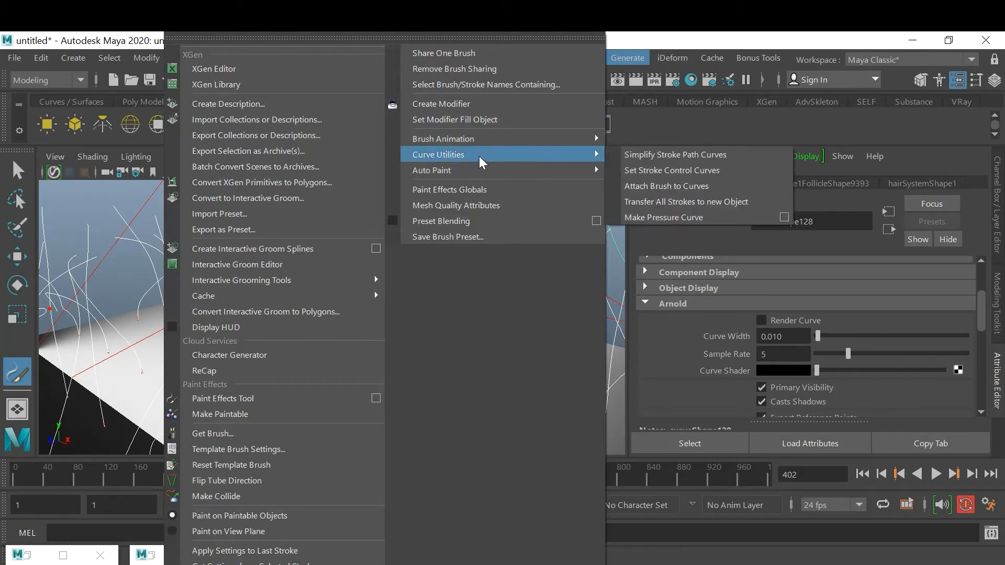
left_click(740, 191)
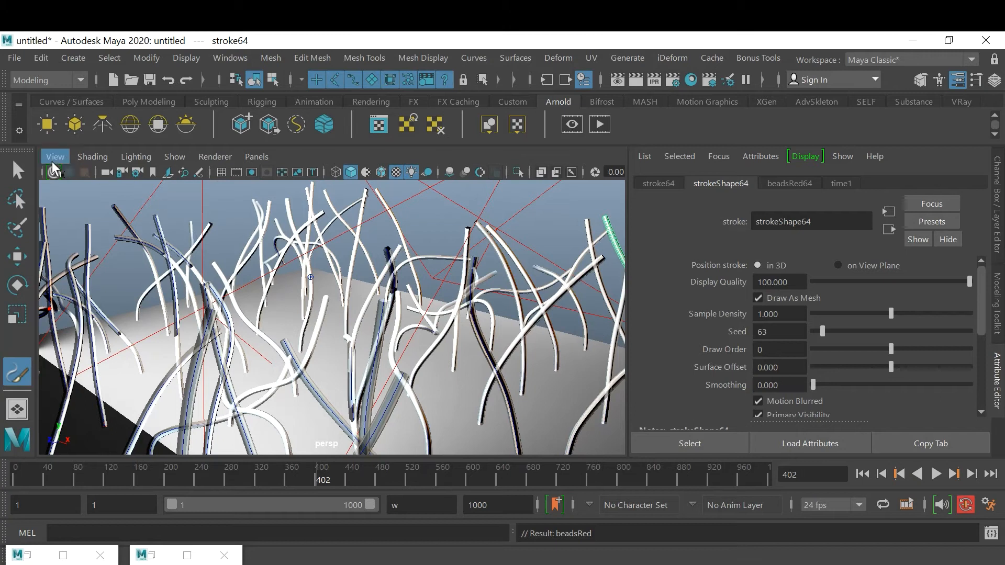
left_click(16, 170)
left_click(552, 212)
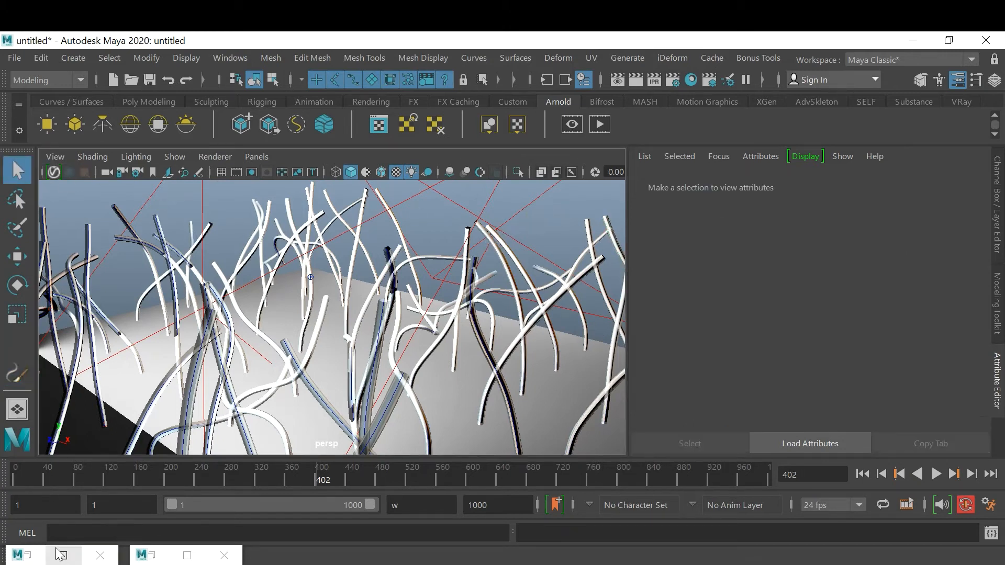
Step: Render the beaded strokes in Render View with the Maya Software renderer, then close the render window
double_click(35, 558)
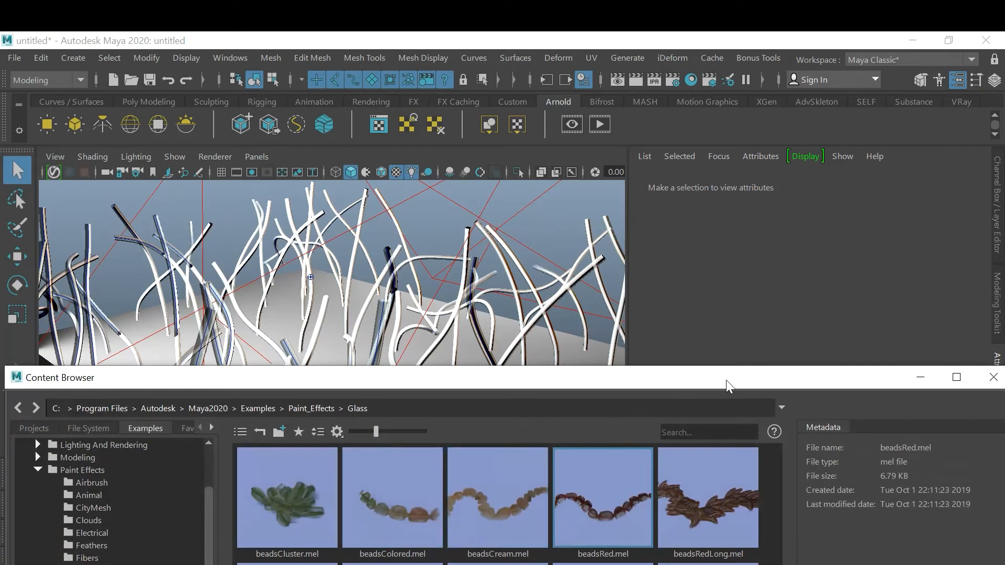
left_click(929, 378)
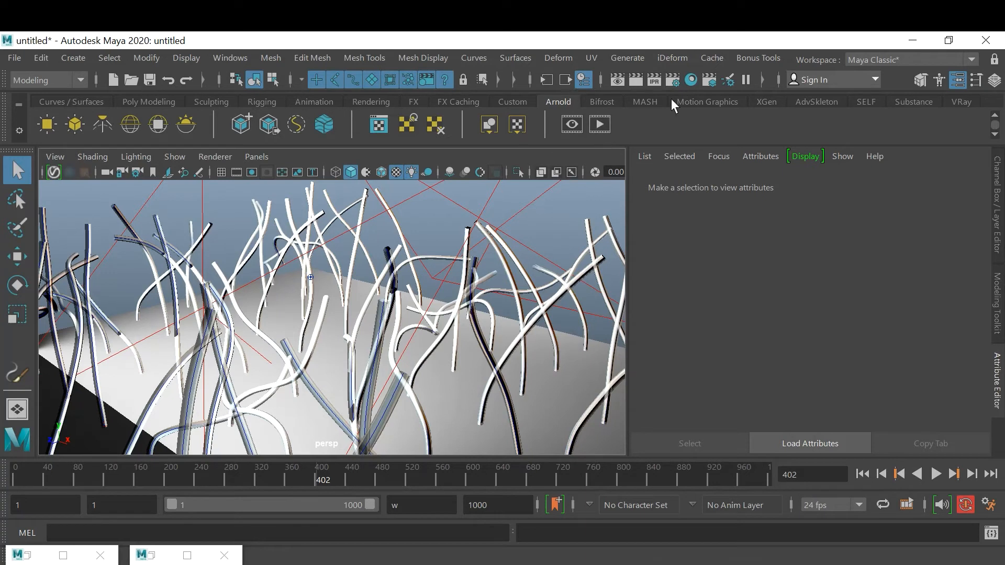
left_click(617, 81)
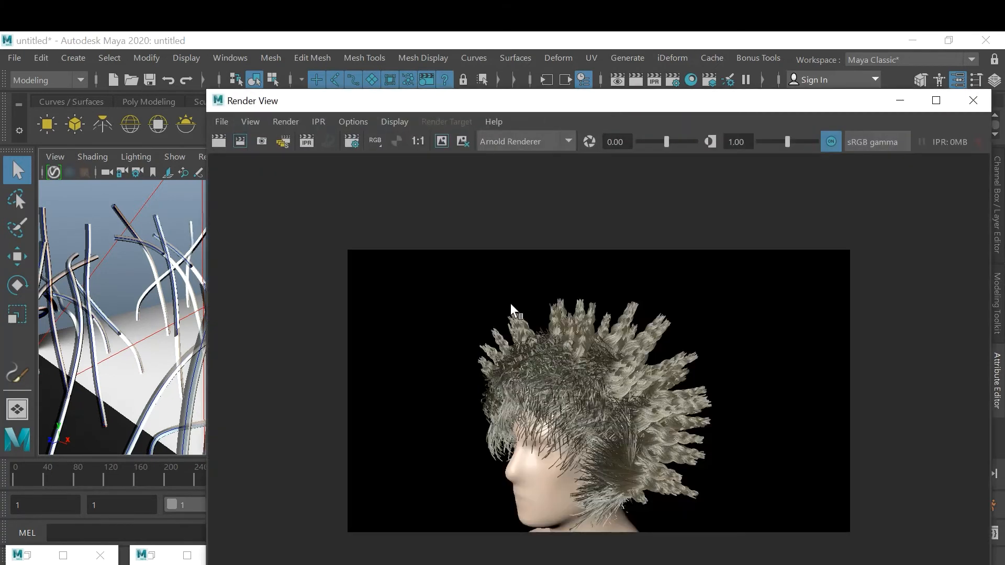
left_click(510, 143)
left_click(514, 160)
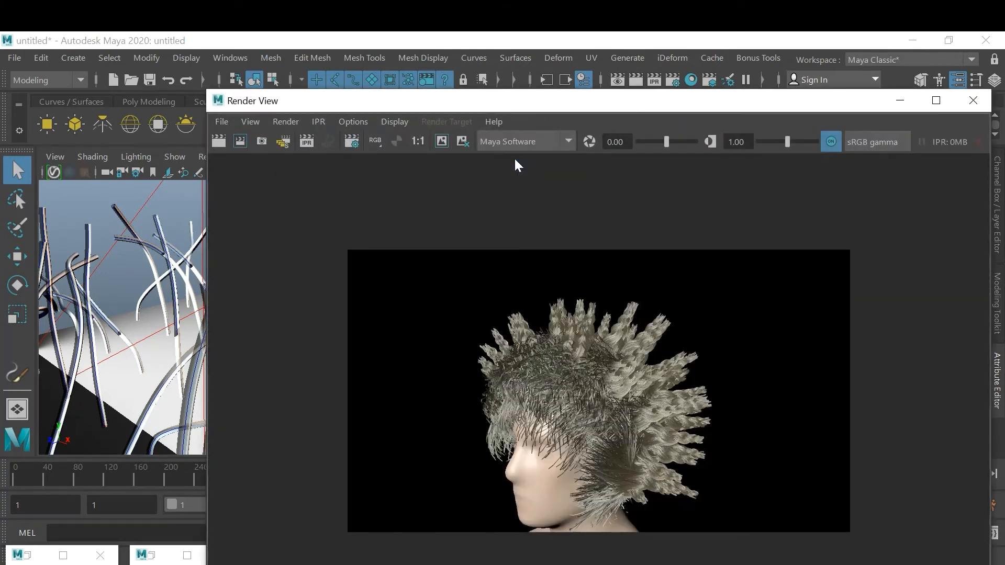
left_click(241, 142)
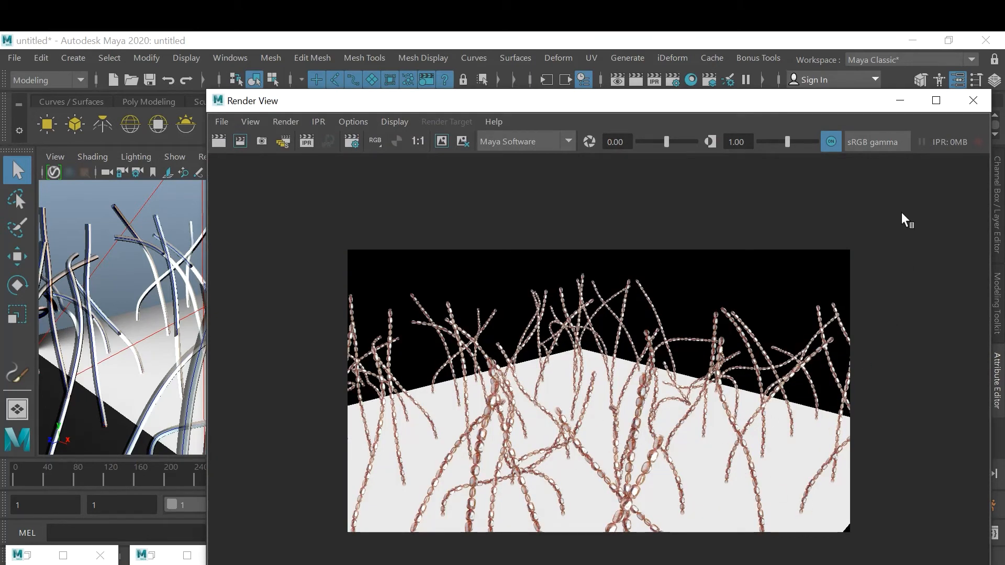
left_click(972, 100)
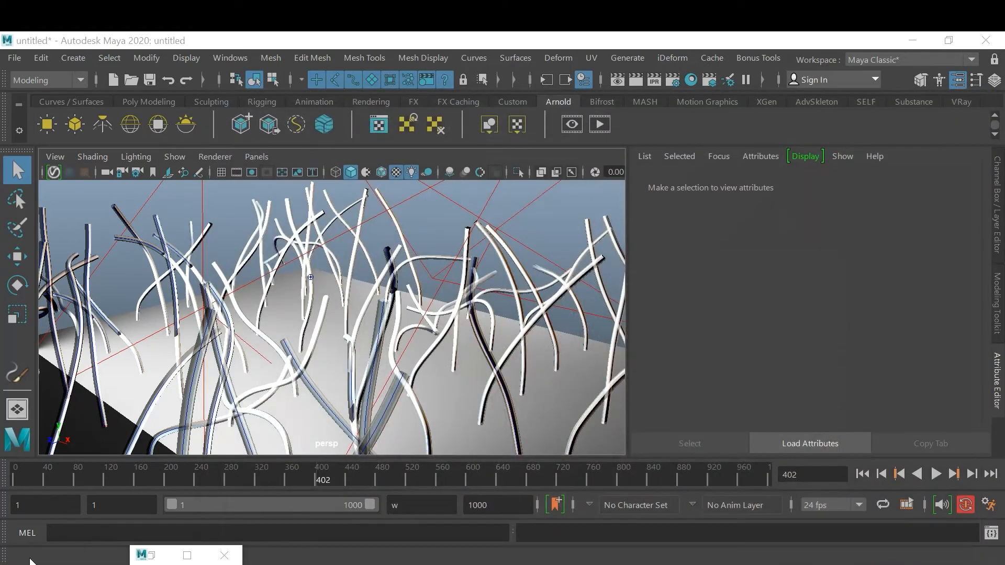
Step: Select all Paint Effects strokes from stroke1 through stroke64 in the Outliner, then minimize it
left_click(27, 555)
left_click(921, 376)
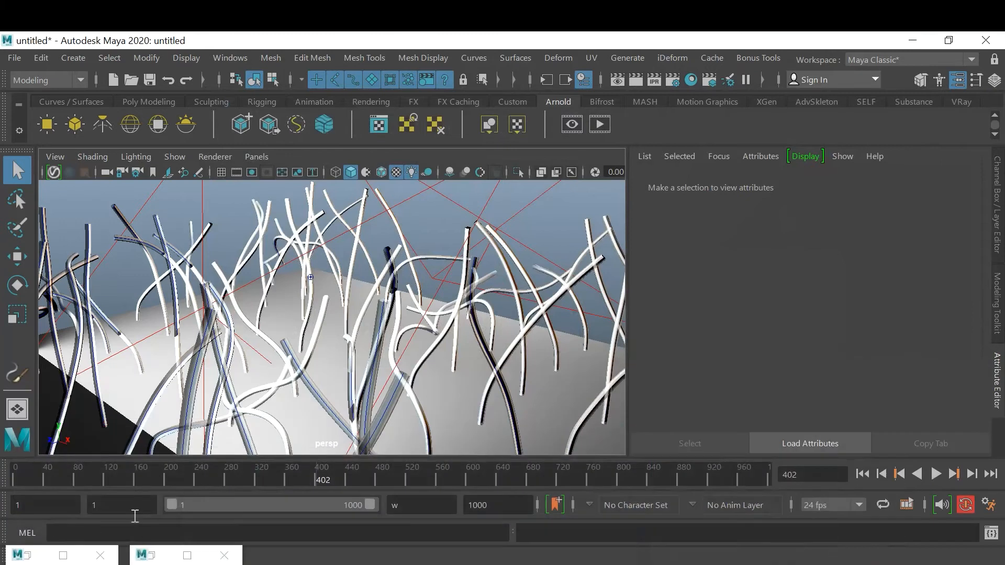
left_click(157, 556)
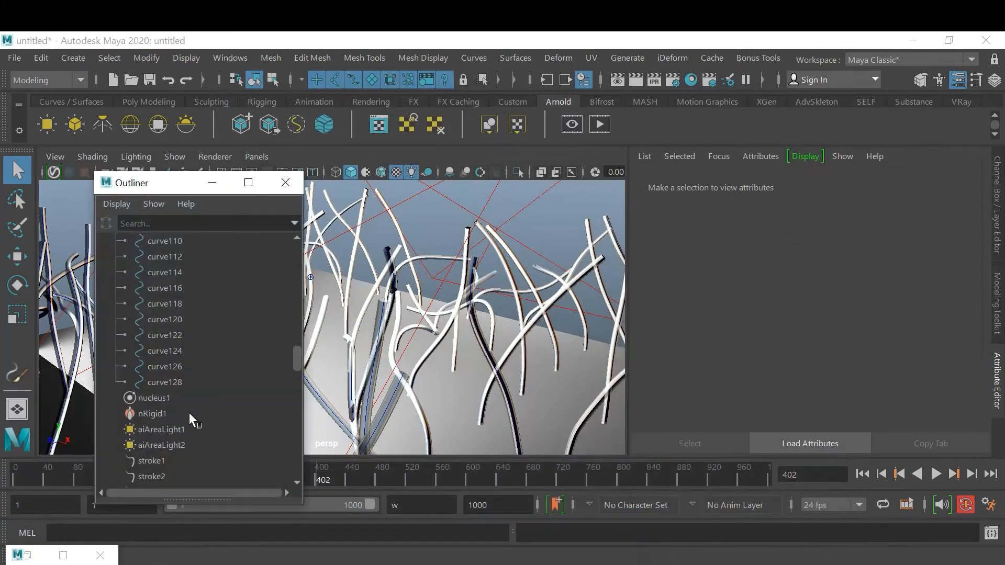
left_click(162, 457)
scroll(200, 378, "down", 15)
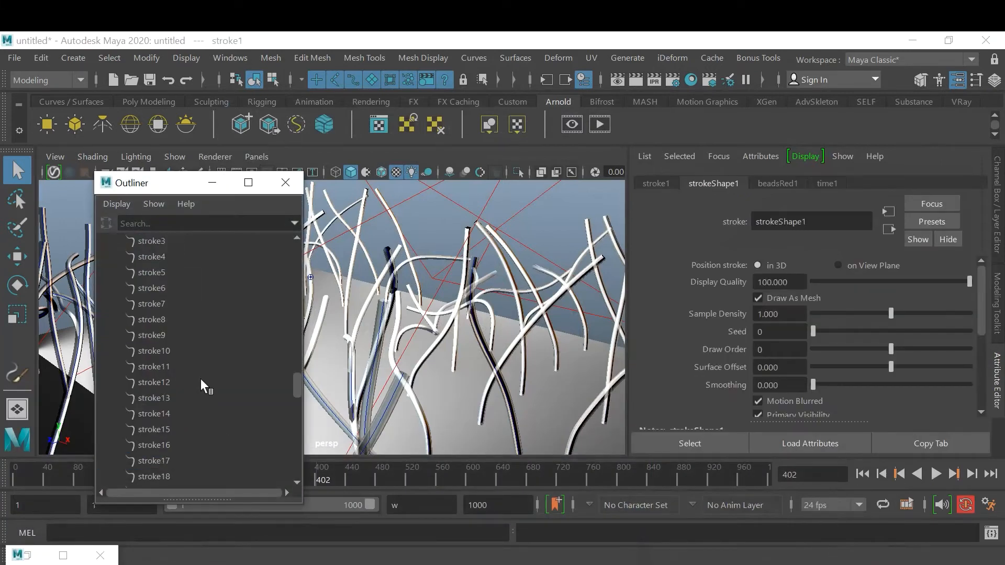
scroll(199, 379, "down", 5)
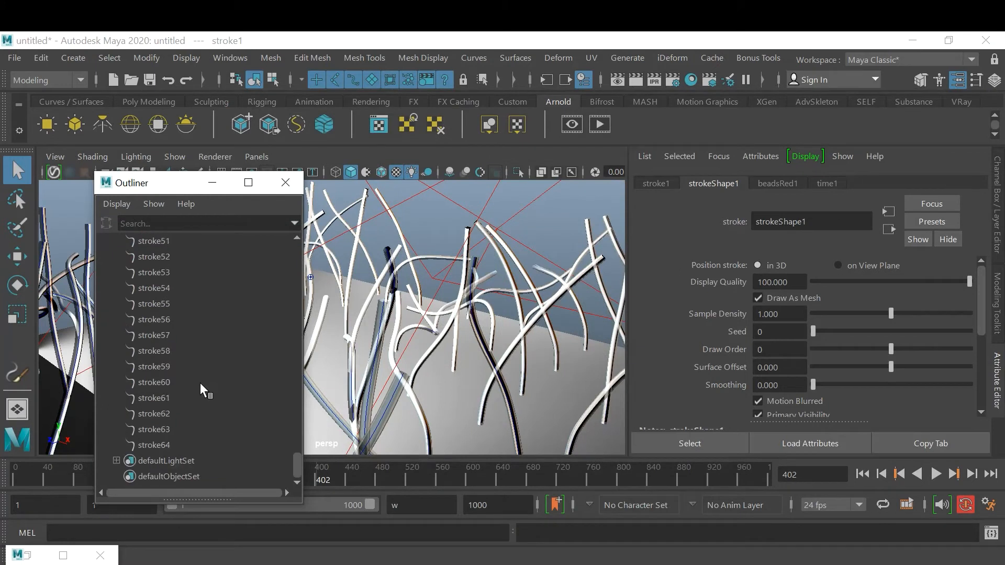
left_click(166, 444, "shift")
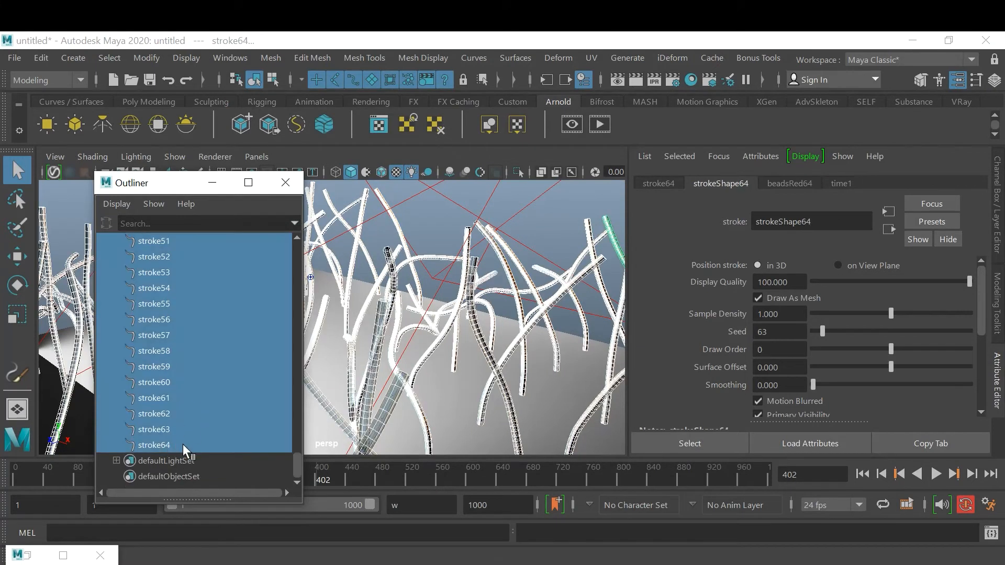
scroll(208, 388, "up", 8)
scroll(208, 387, "up", 12)
scroll(208, 391, "down", 3)
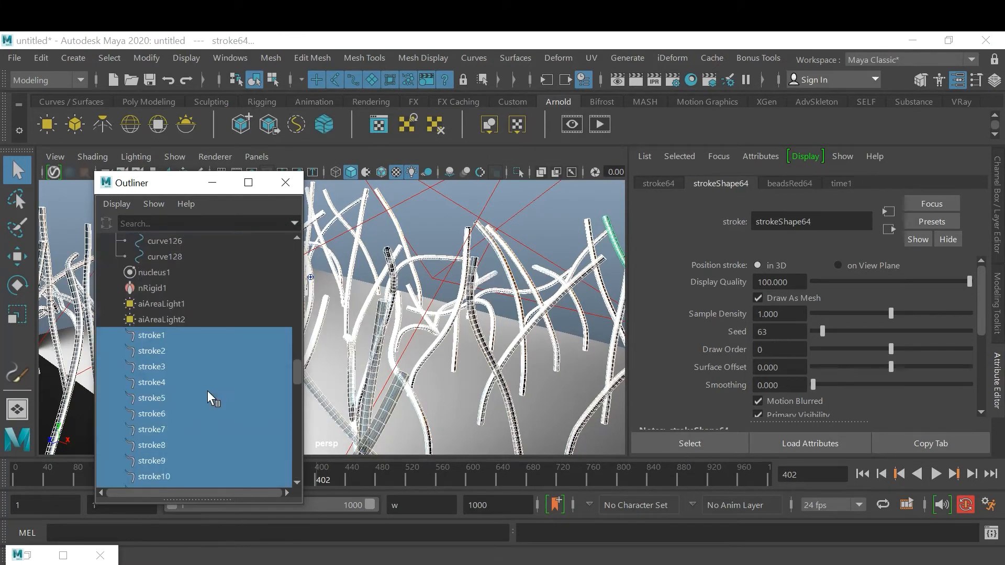
scroll(209, 372, "down", 20)
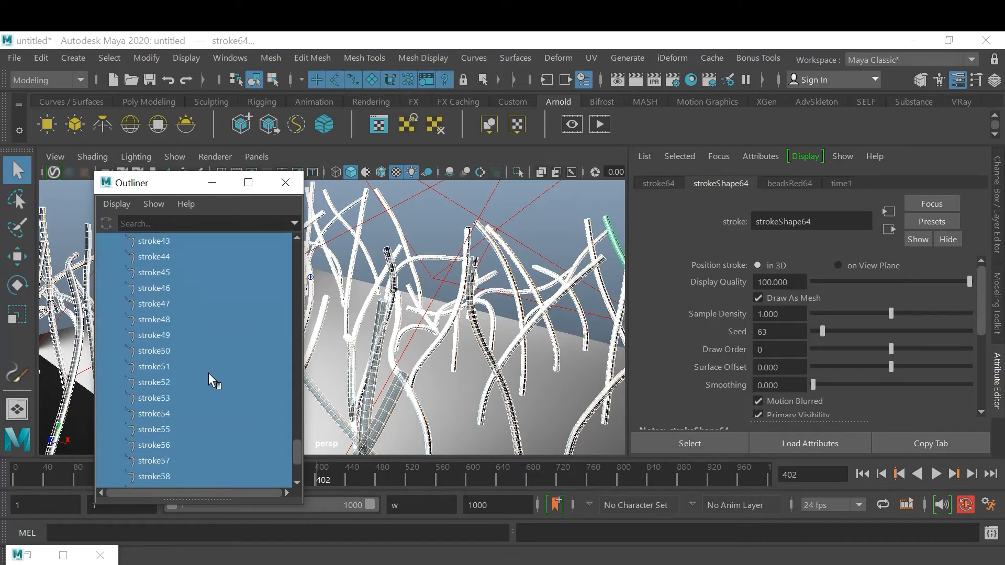
left_click(211, 183)
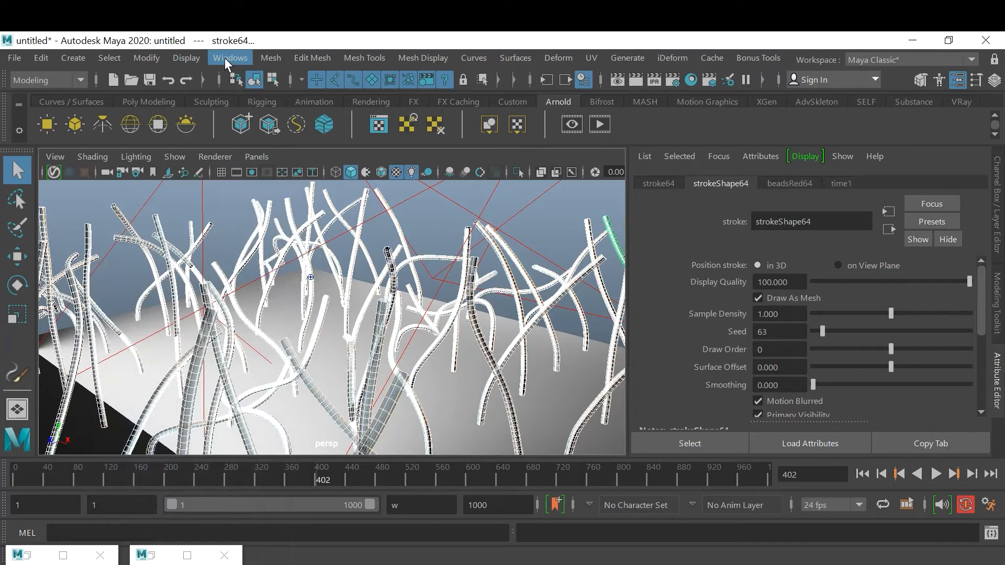
Step: Convert the selected strokes with Paint Effects to Polygons and clear the selection
left_click(142, 58)
mouse_move(201, 441)
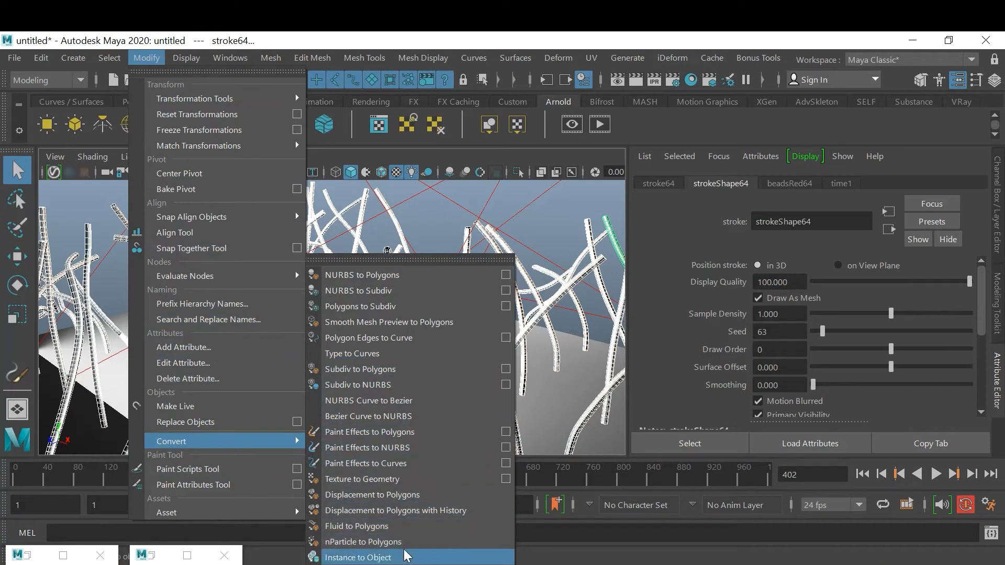
left_click(415, 434)
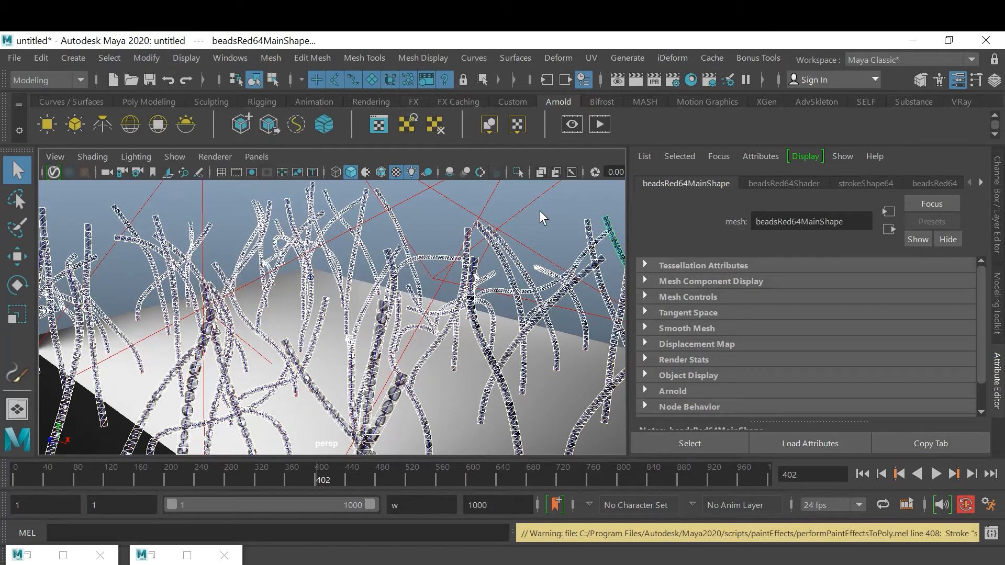
left_click(545, 211)
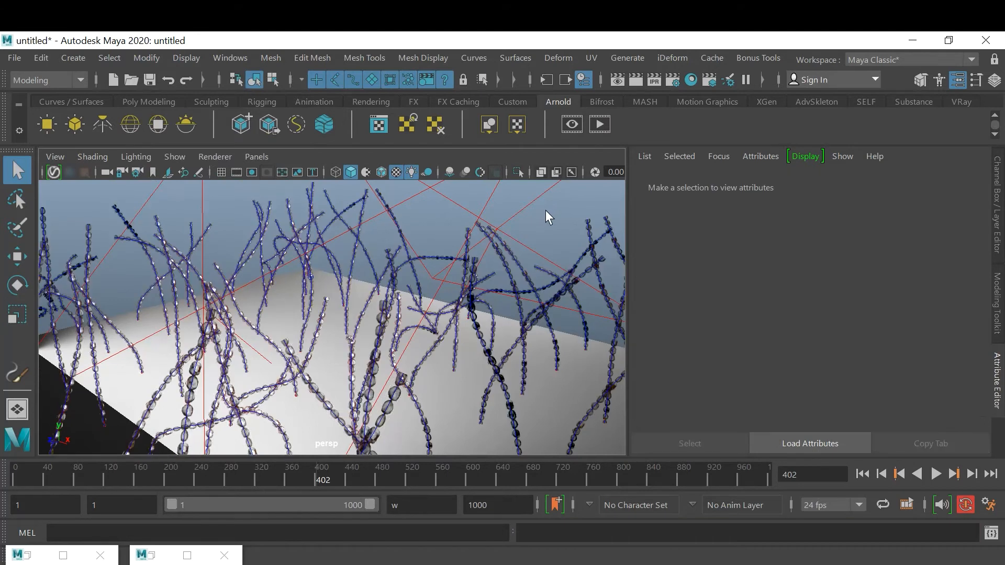
Step: Switch the viewport to textured shading without scene lighting and render the converted bead meshes with Arnold
key("5")
key("6")
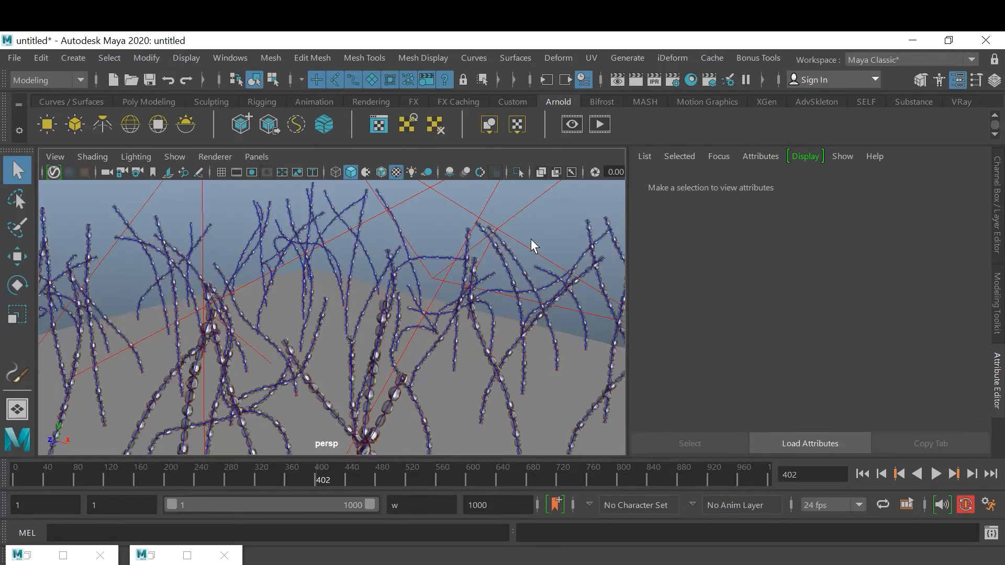
left_click(600, 124)
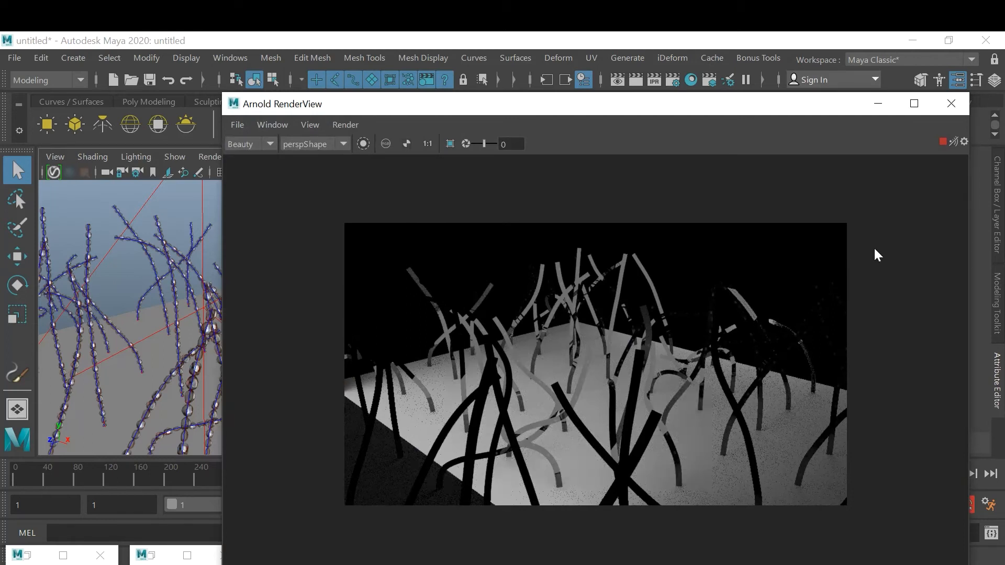
Step: Close the Arnold render and inspect the beadsRed59Main mesh's attributes, its Phong shader and the file texture connected to Transparency
left_click(951, 103)
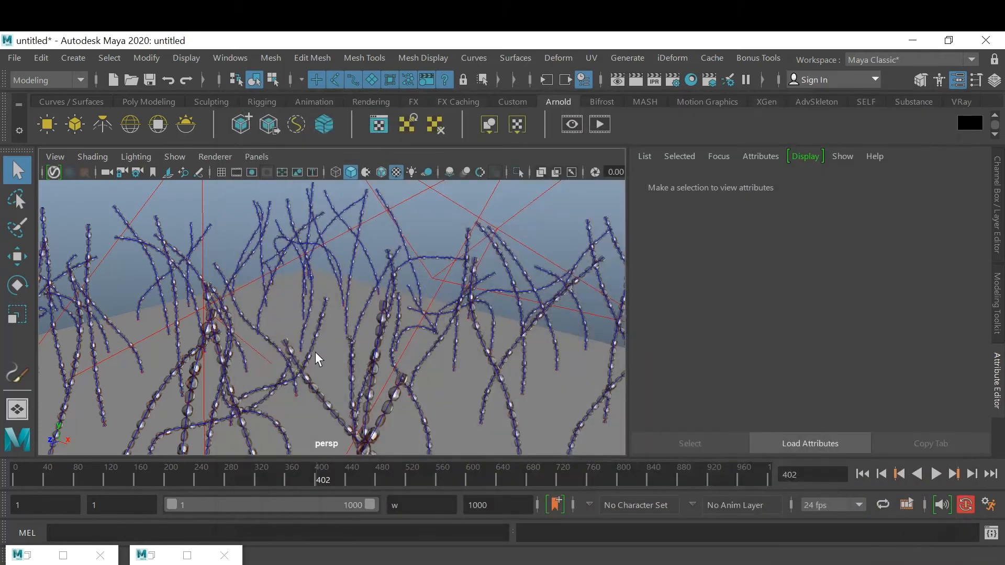
left_click(297, 370)
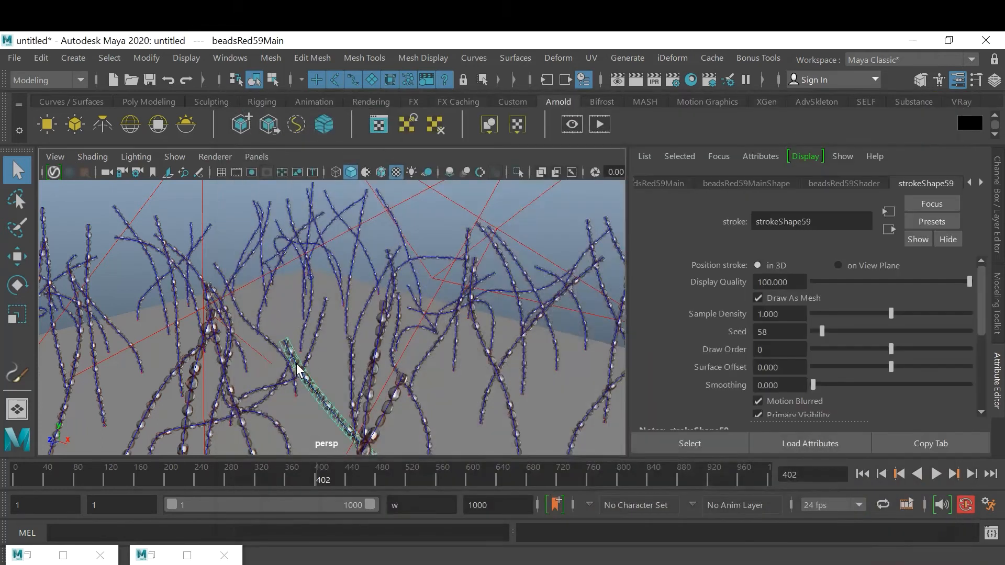
left_click(980, 182)
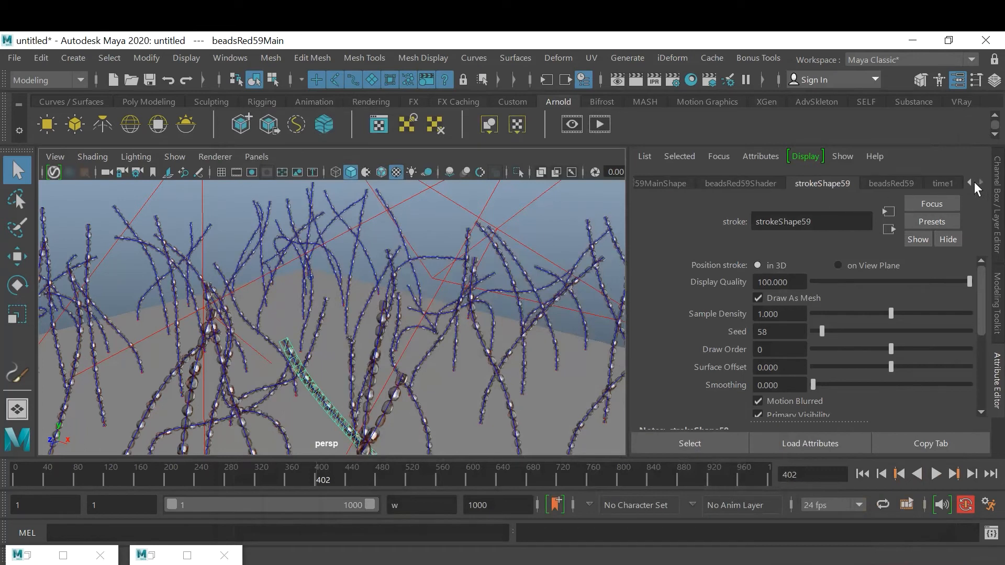
left_click(888, 184)
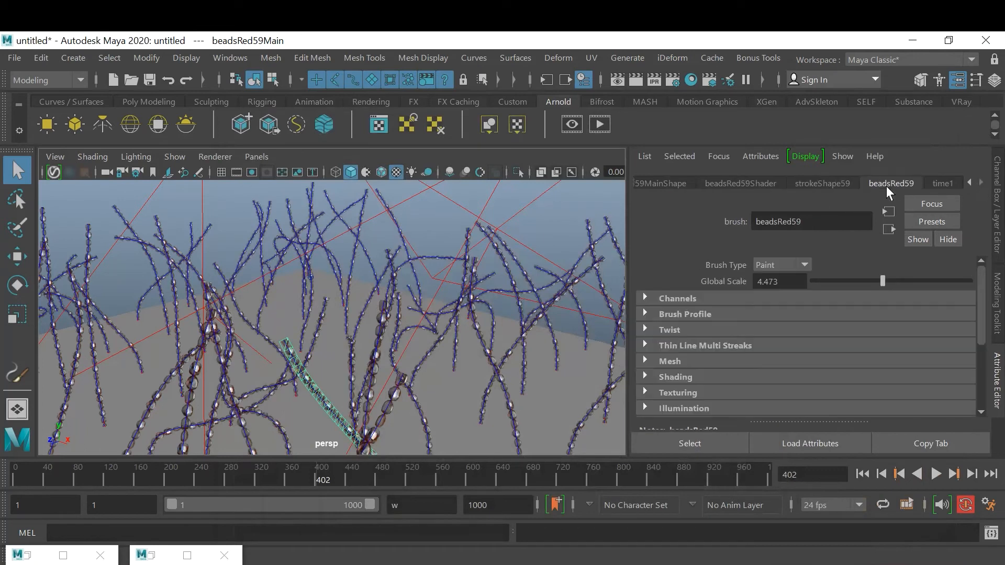
left_click(969, 182)
left_click(969, 182)
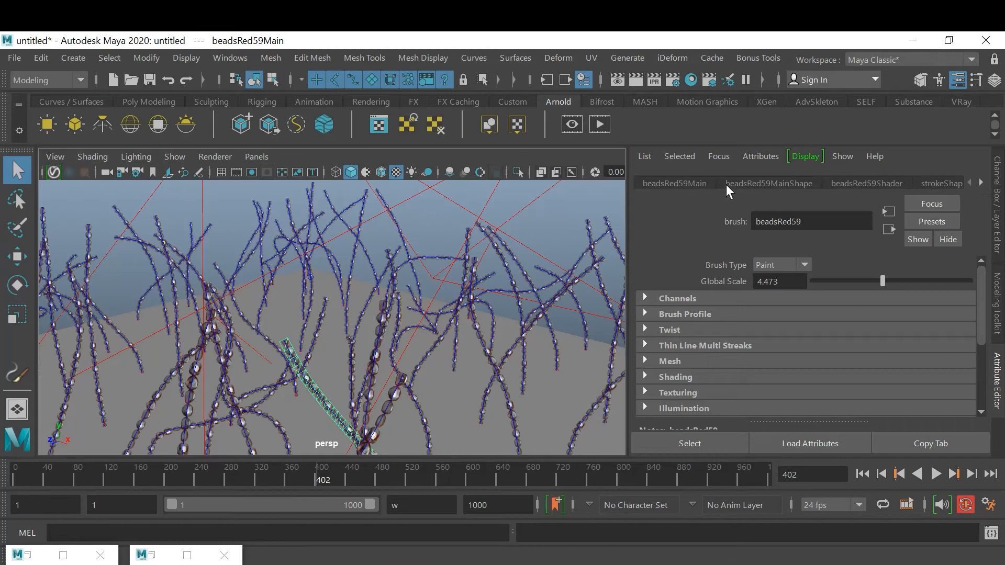
left_click(762, 179)
left_click(703, 187)
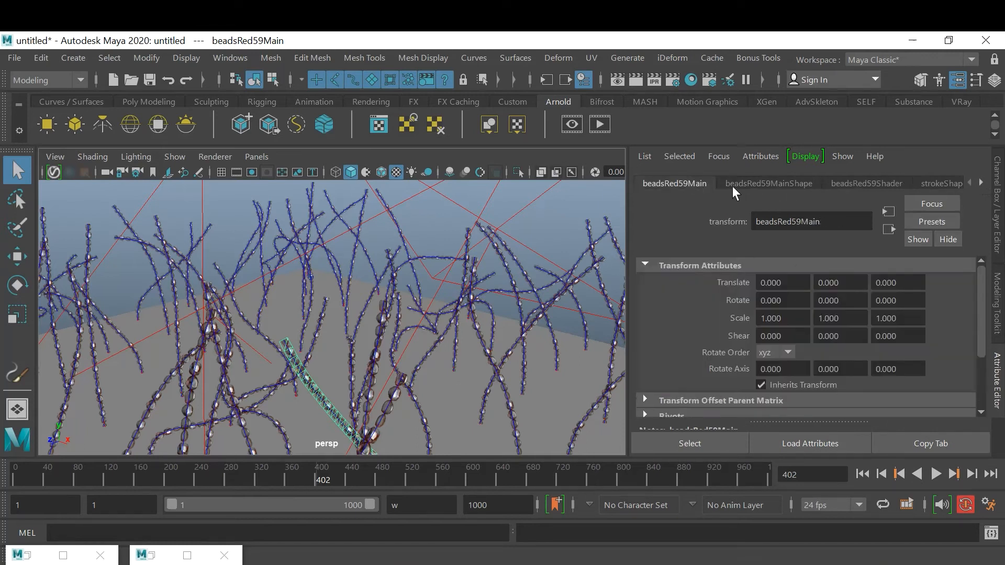
left_click(856, 181)
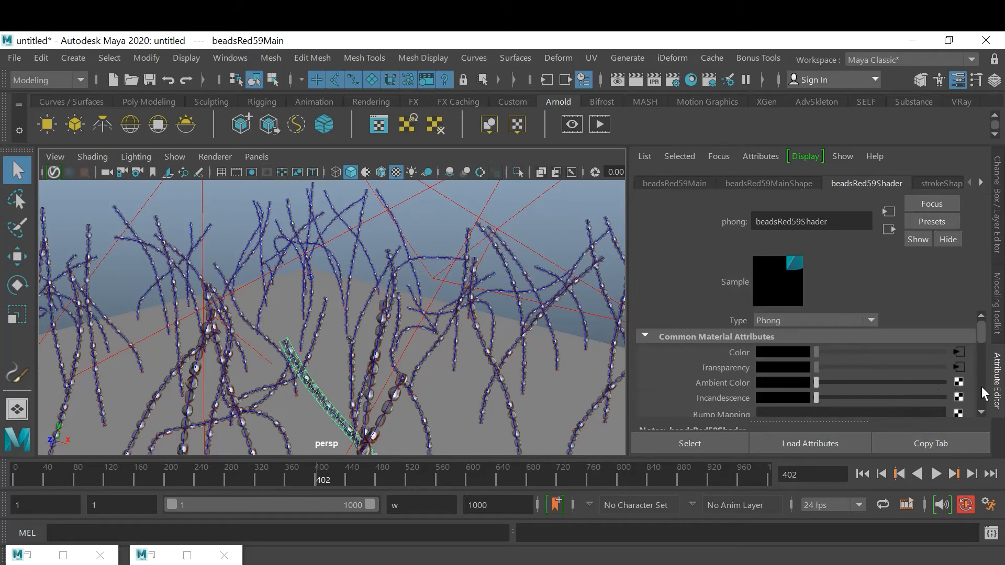
scroll(929, 381, "down", 2)
scroll(930, 381, "up", 2)
left_click(956, 366)
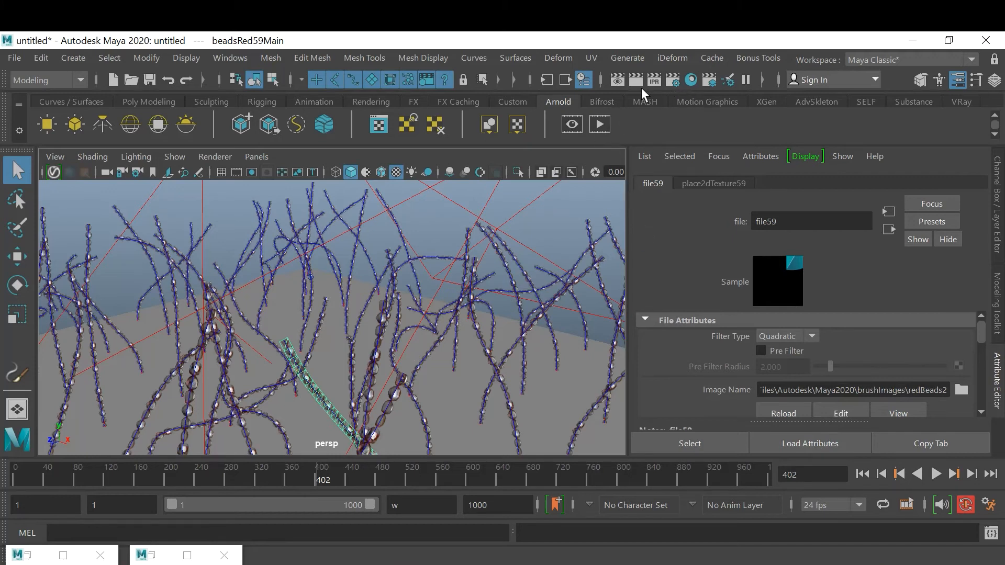
Step: Render the converted bead meshes in Render View with Maya Software and close the render window
left_click(618, 81)
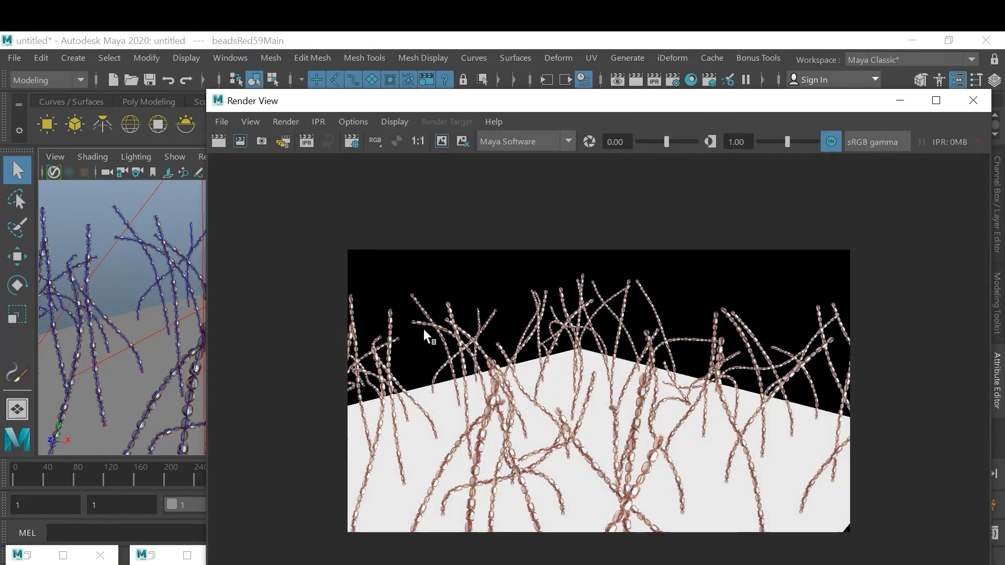
left_click(218, 140)
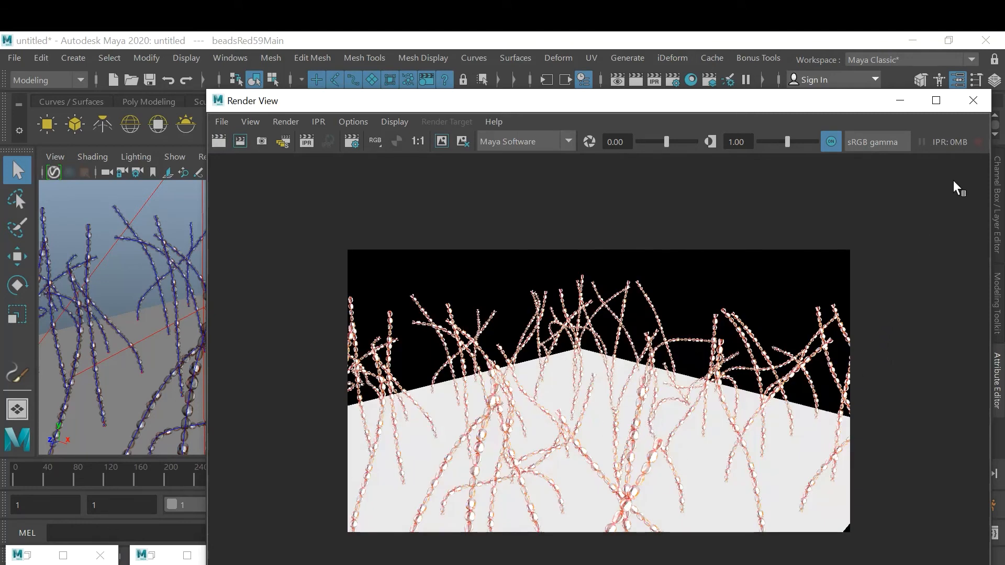
left_click(972, 100)
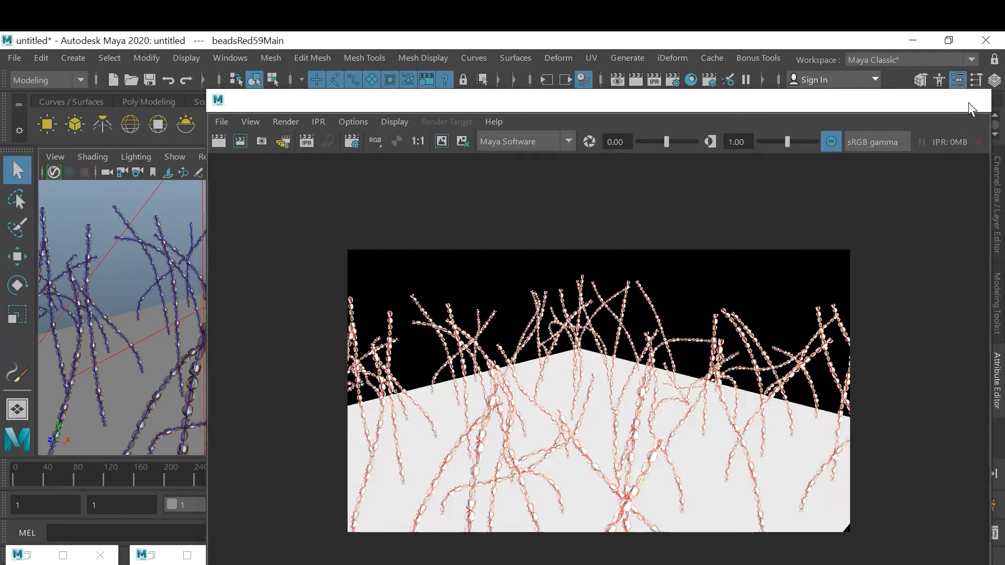
Step: Delete the Arnold area lights around the plane
scroll(358, 325, "down", 5)
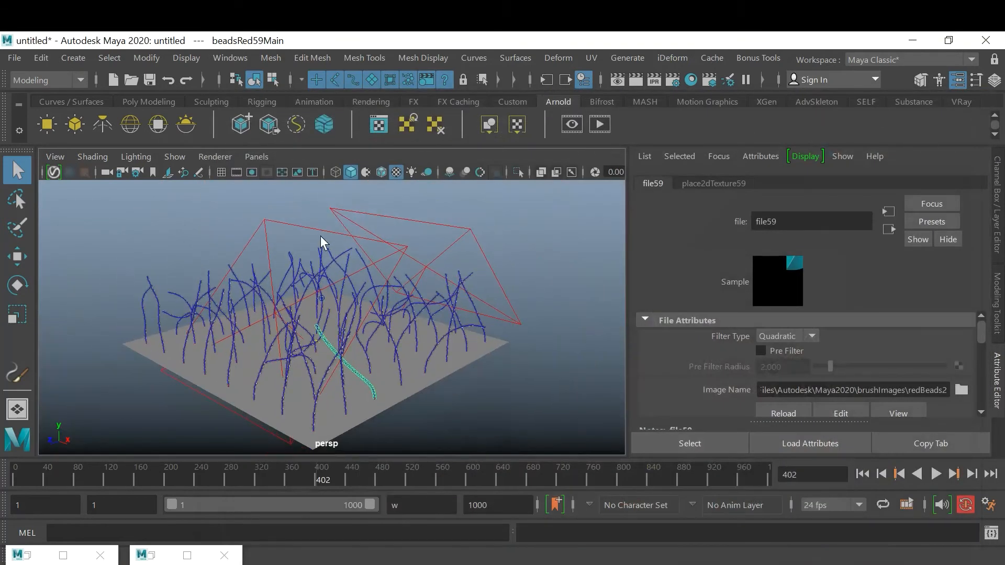
left_click(358, 242)
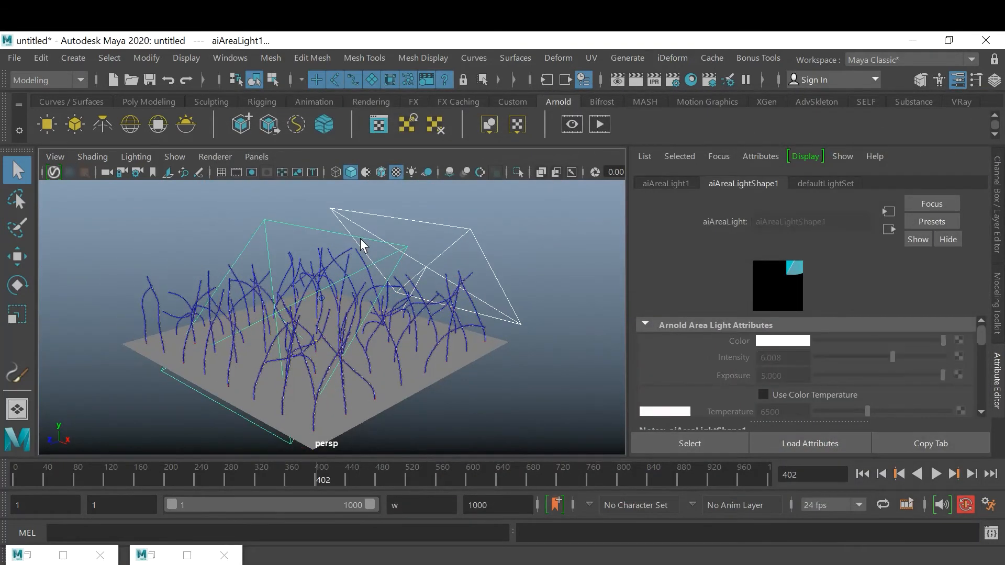
key("Delete")
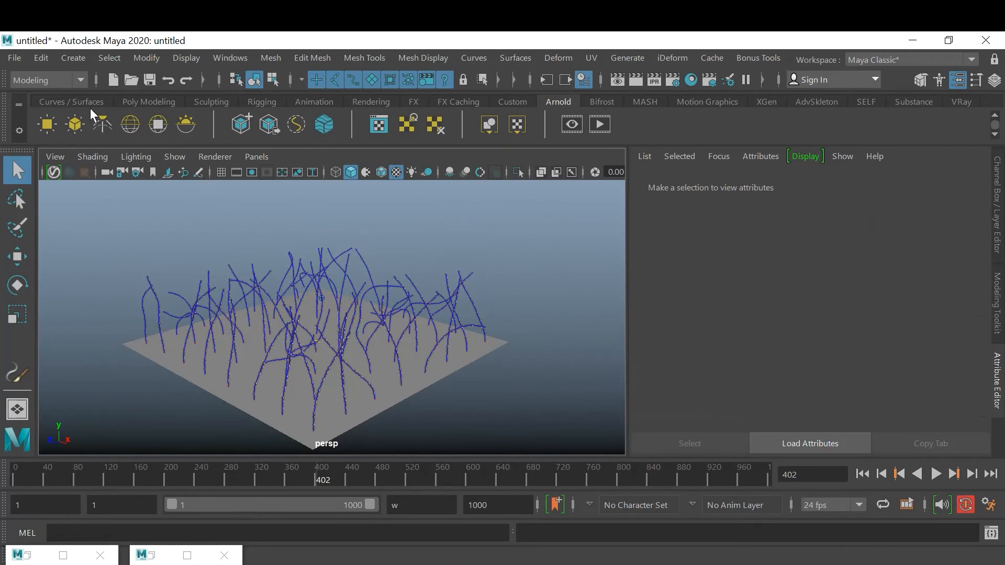
Step: Create a point light and turn on scene lighting in the viewport
left_click(73, 59)
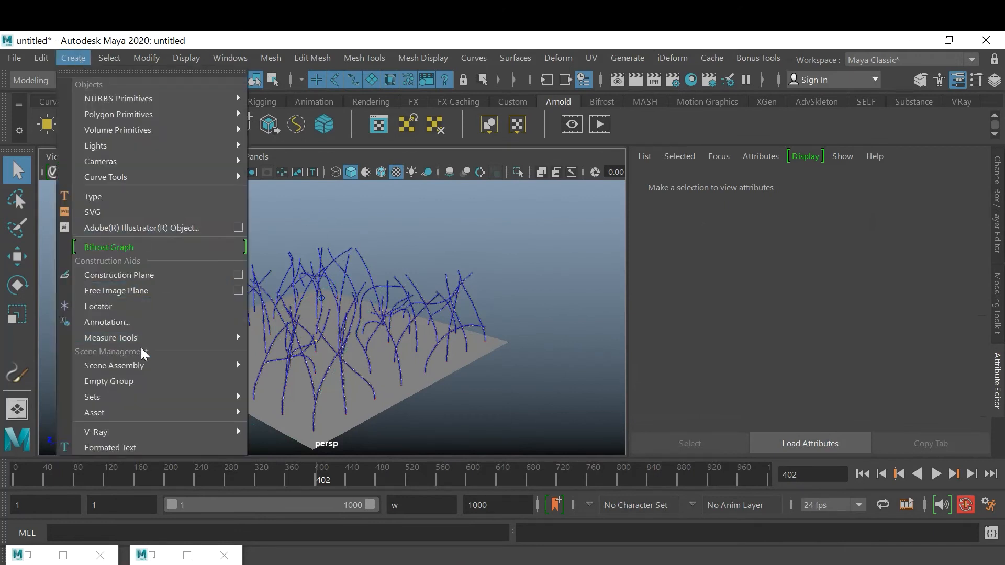
mouse_move(145, 148)
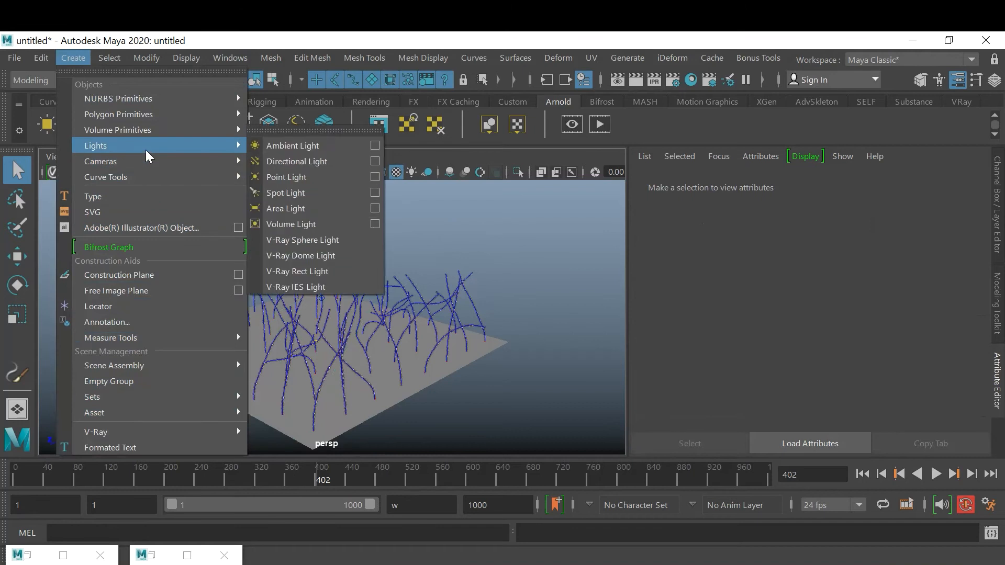
left_click(318, 178)
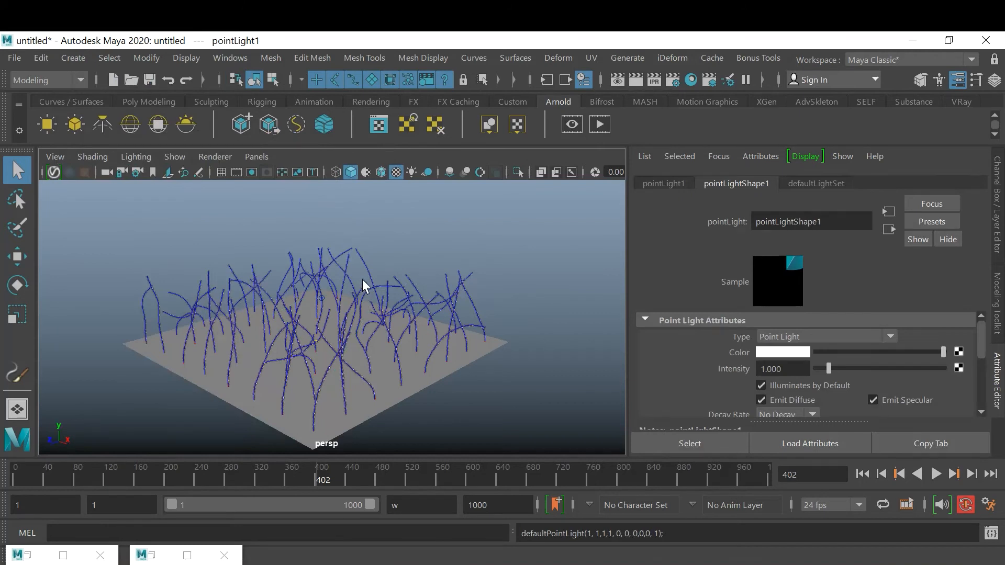
key("7")
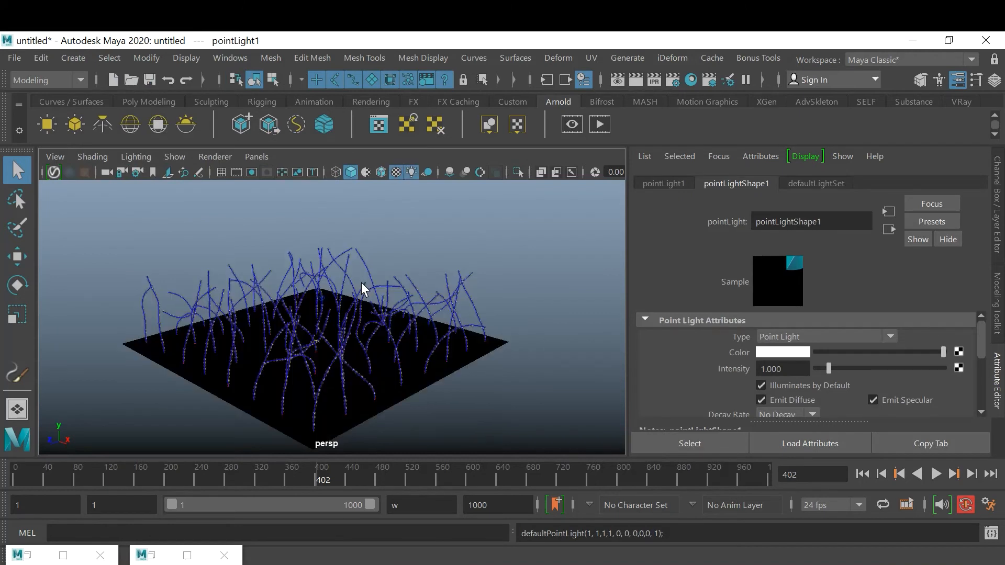
Step: Raise the point light above the plane among the bead strands and shift it along its Z axis
key("w")
left_click_drag(285, 352, 285, 212)
scroll(404, 314, "up", 5)
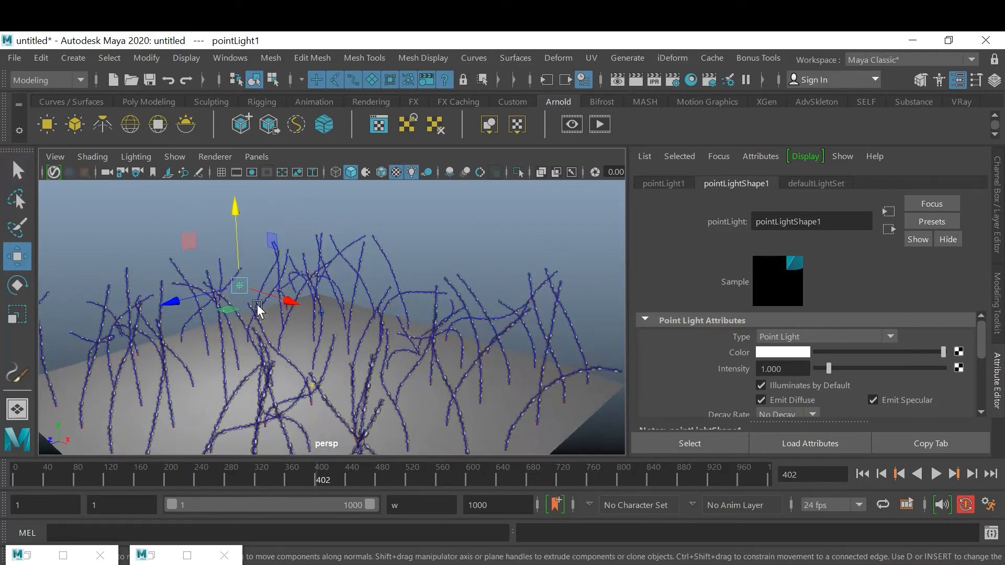
left_click_drag(170, 302, 215, 303)
scroll(357, 341, "up", 3)
scroll(358, 343, "up", 5)
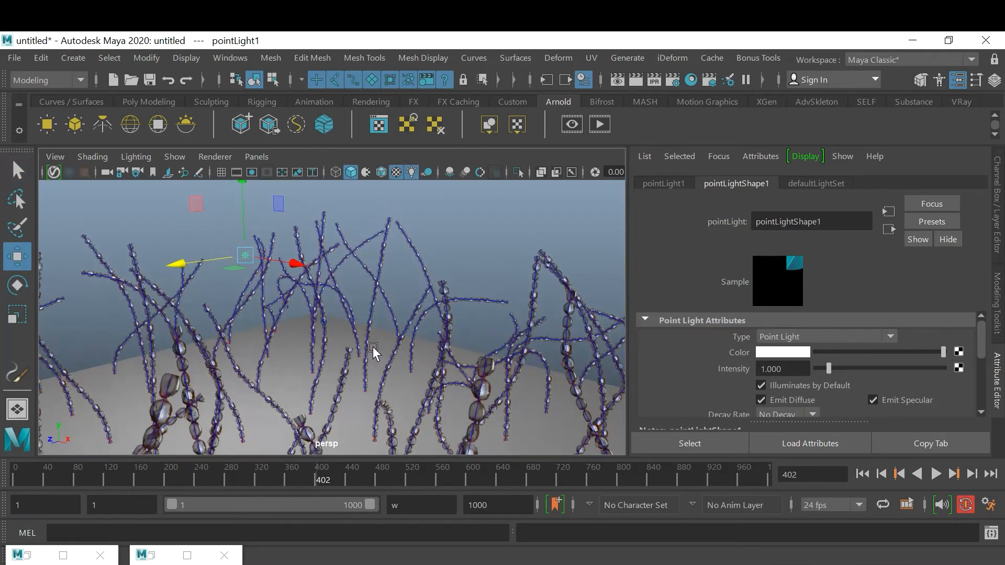
Step: Review the point light's raytrace shadow attributes, render the scene with Maya Software, and clear the selection after closing the render
scroll(879, 364, "down", 3)
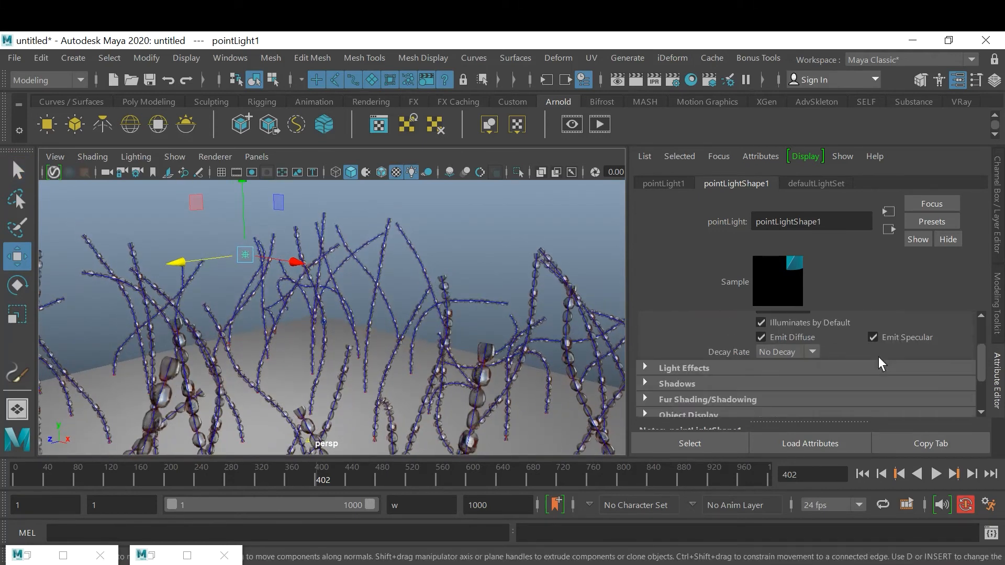
scroll(877, 365, "down", 2)
left_click(677, 352)
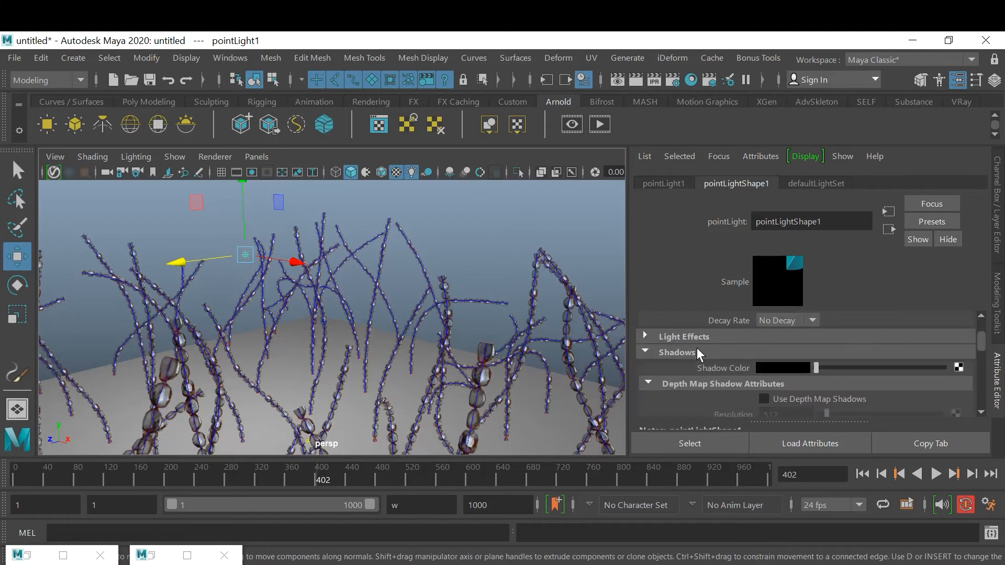
scroll(729, 353, "down", 6)
scroll(730, 354, "down", 5)
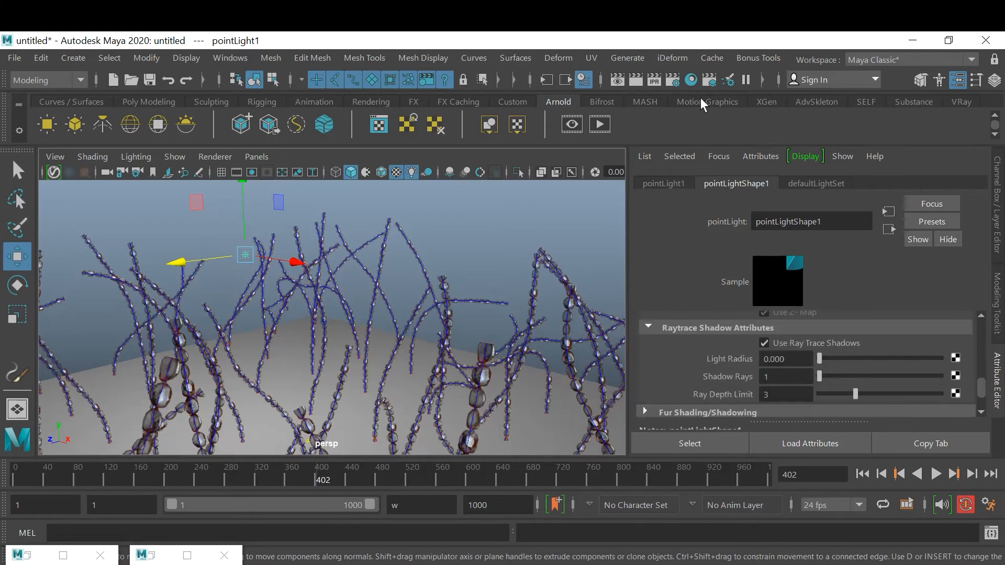
left_click(635, 79)
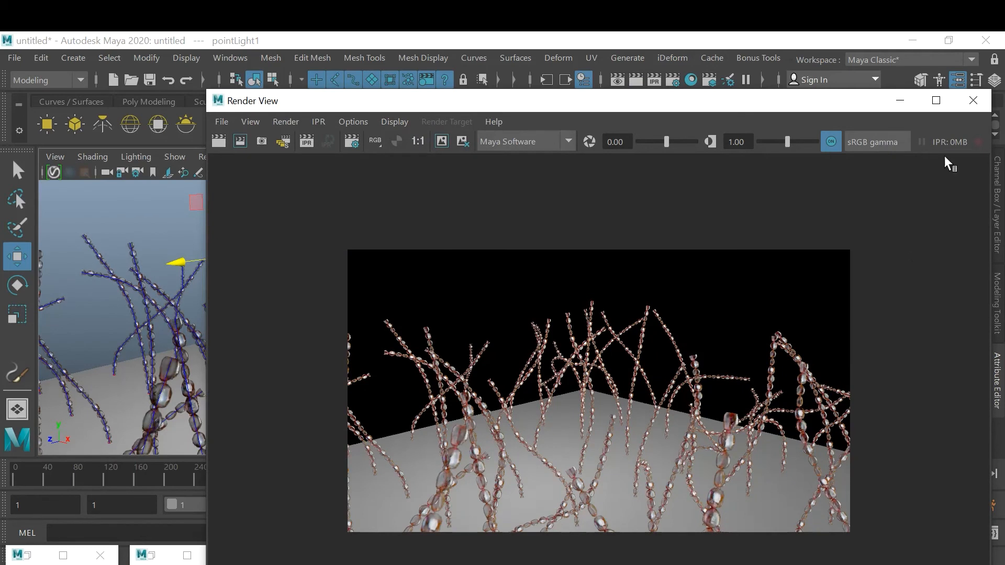
left_click(973, 100)
left_click(517, 222)
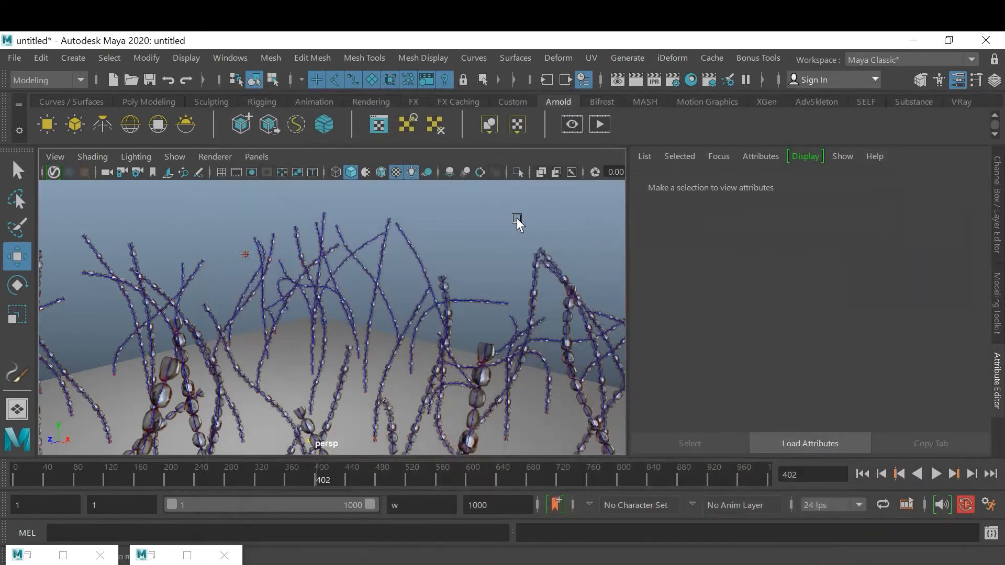
Step: Play the hair simulation from frame 1, turn on viewport shadows during playback, and stop it
left_click_drag(385, 332, 487, 306, "alt")
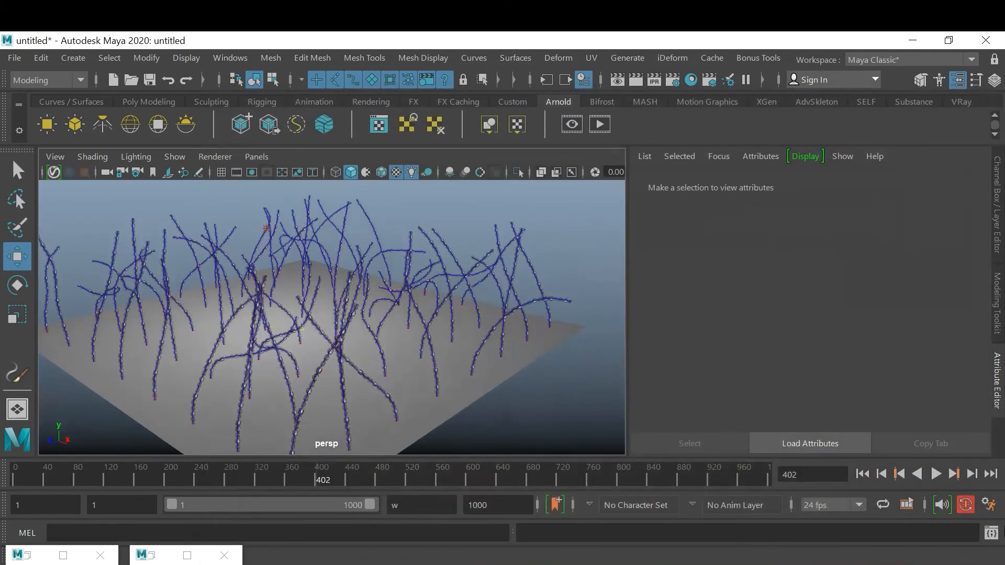
left_click(862, 474)
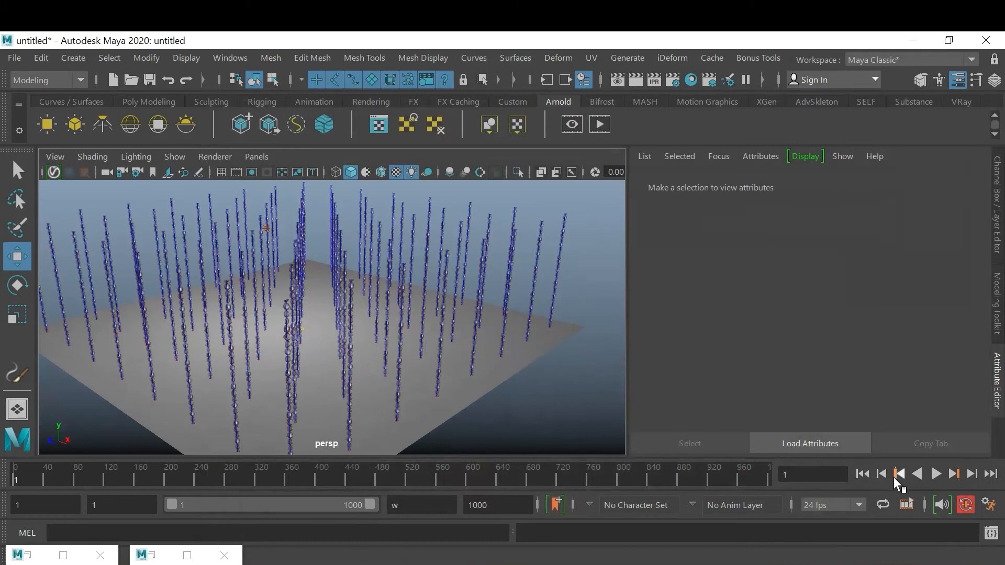
left_click(937, 475)
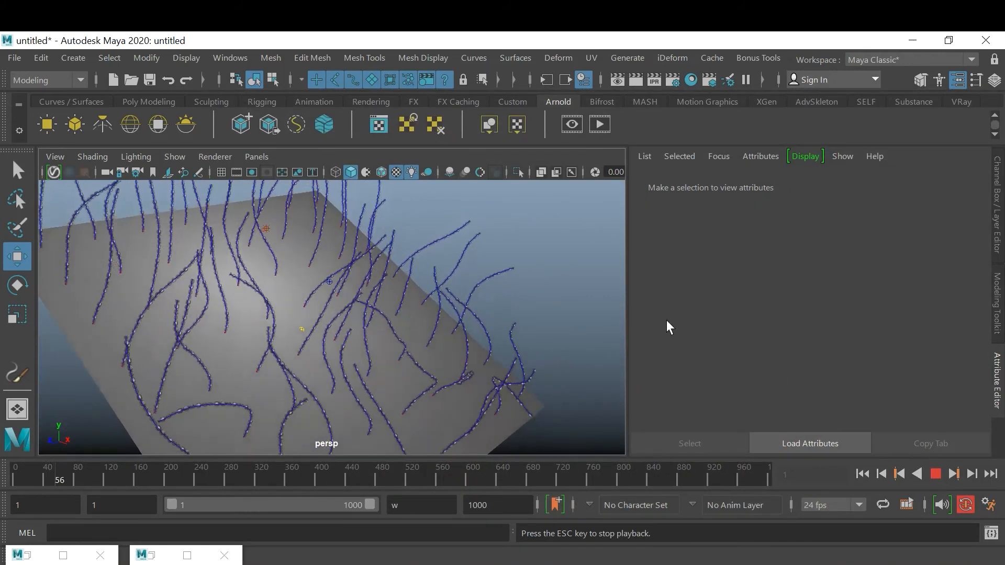
left_click(428, 172)
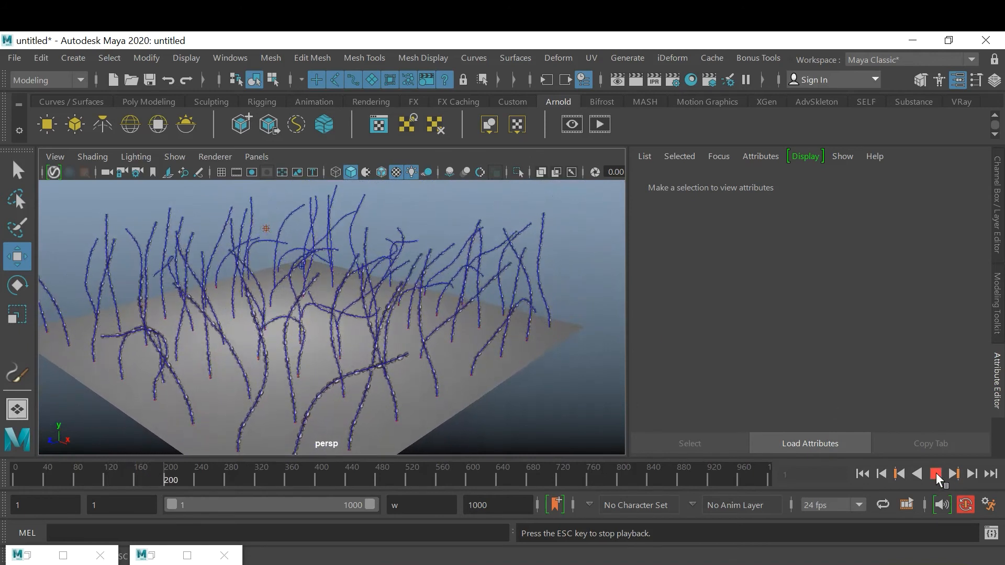
left_click(427, 172)
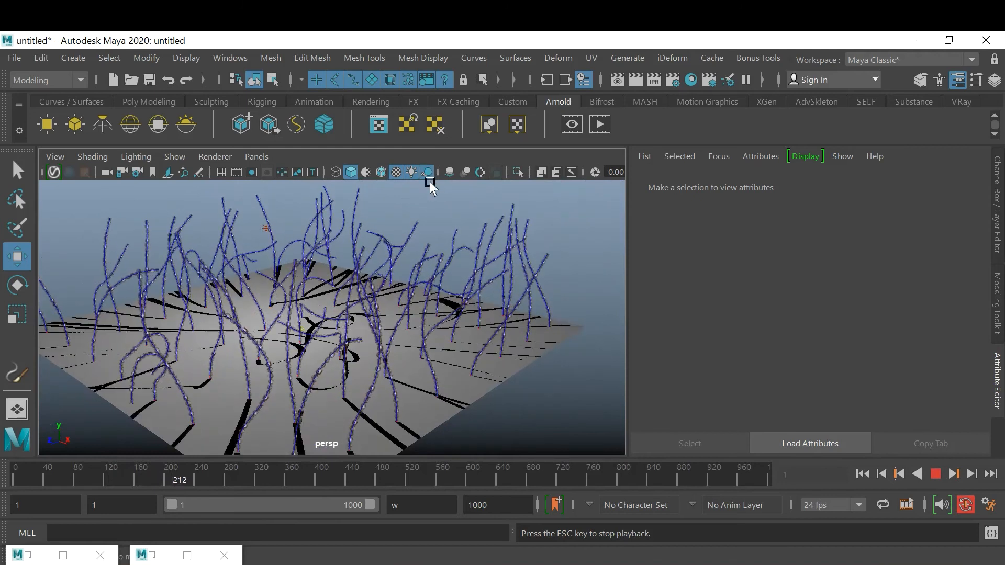
left_click(937, 476)
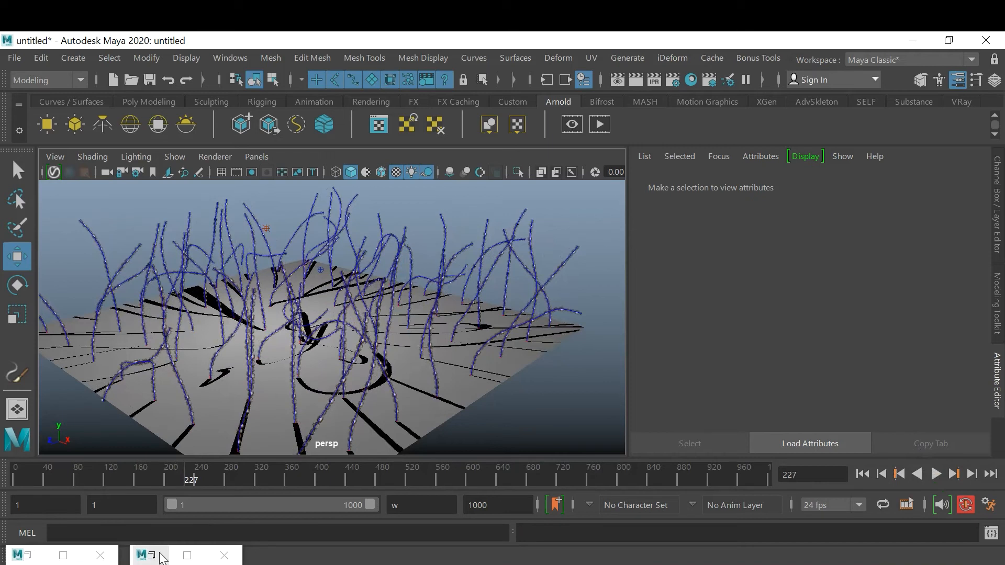
Step: Lighten the point light's shadow color to nearly white, then clear the selection
left_click(163, 557)
scroll(175, 477, "down", 20)
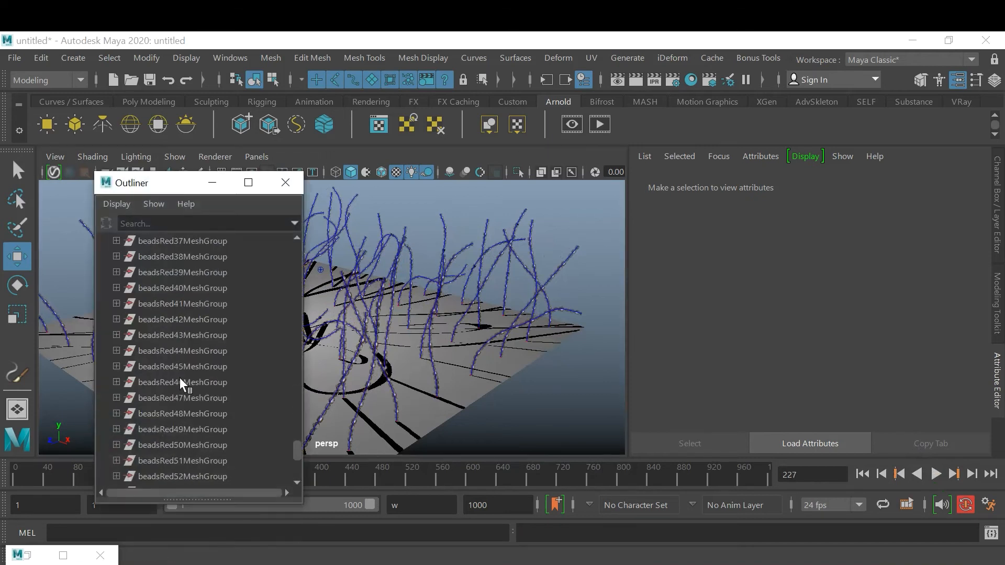
scroll(182, 385, "down", 5)
left_click(159, 444)
scroll(729, 411, "down", 10)
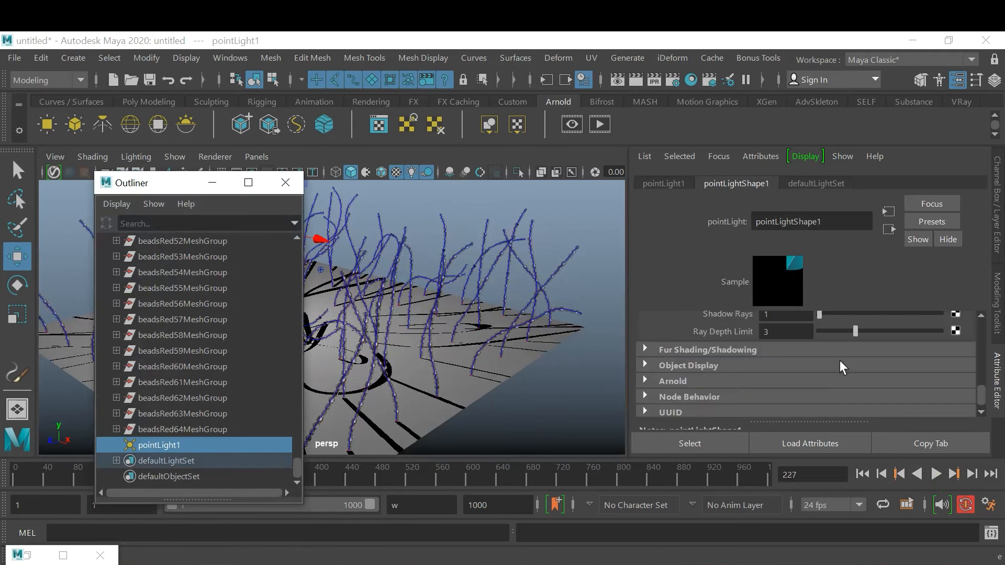
scroll(842, 366, "up", 4)
scroll(843, 366, "up", 5)
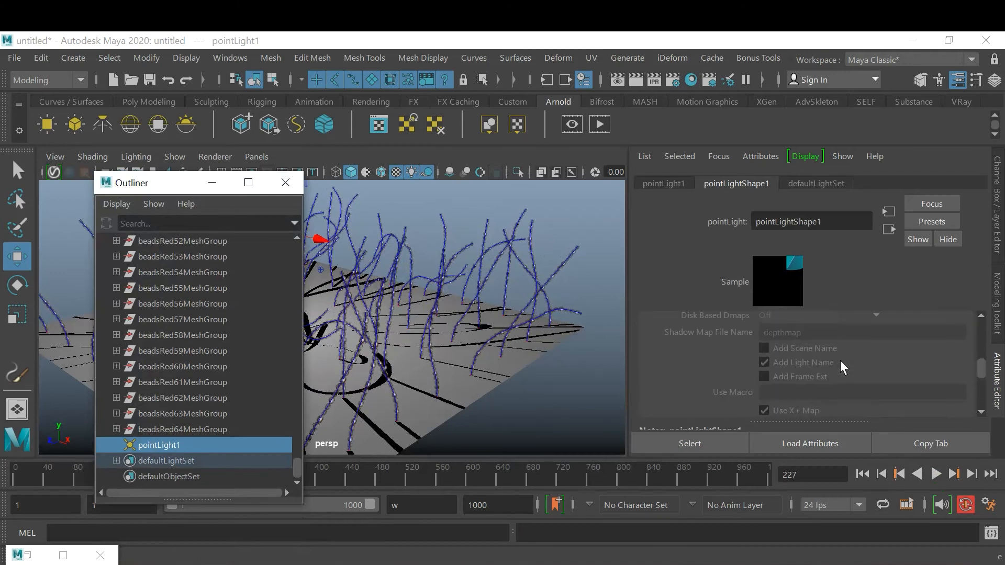
scroll(842, 366, "up", 3)
scroll(843, 366, "down", 1)
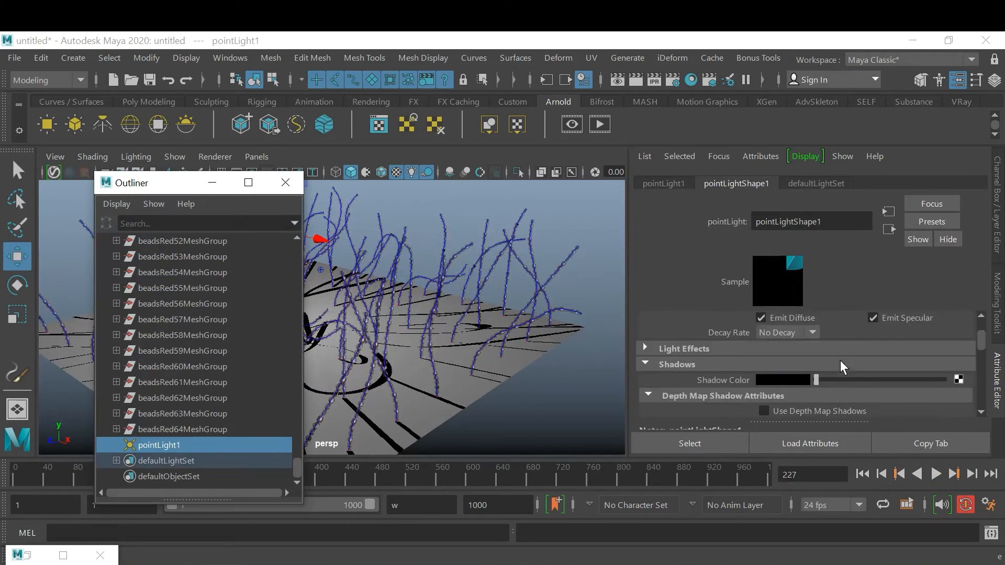
left_click(212, 183)
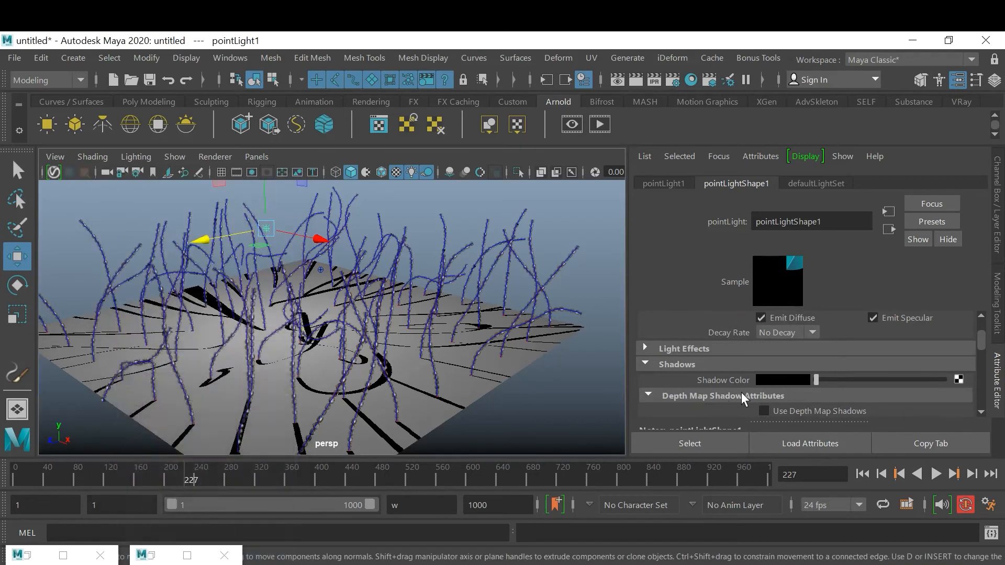
left_click_drag(837, 378, 931, 392)
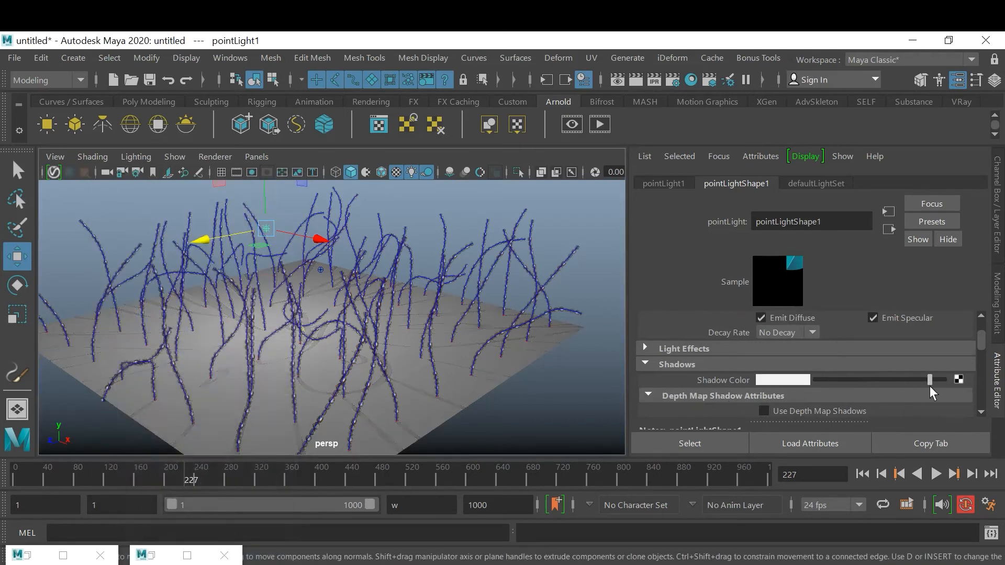
left_click(577, 428)
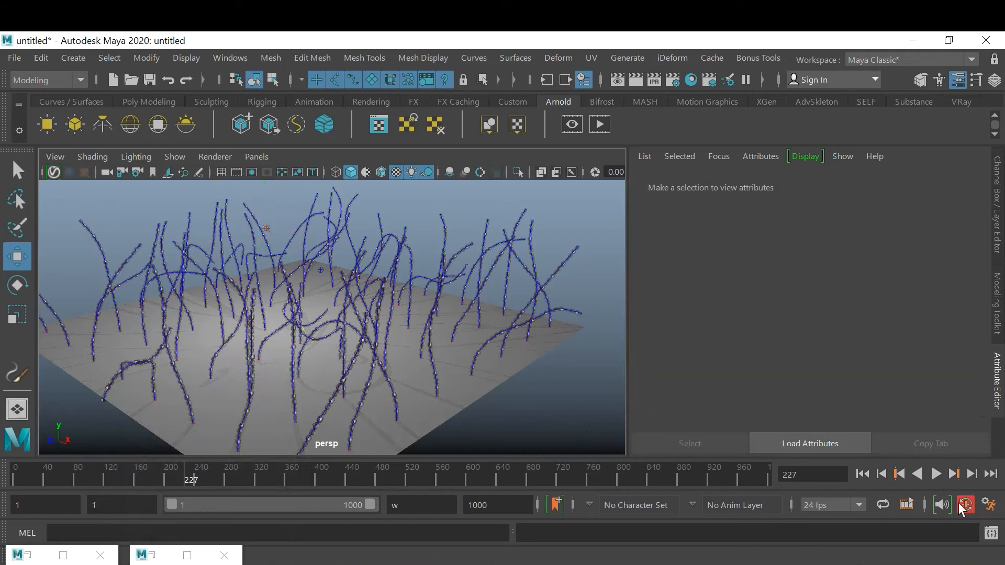
Step: Play the hair simulation from frame 1 with the lightened shadows, stop it, and return to the first frame
left_click(864, 473)
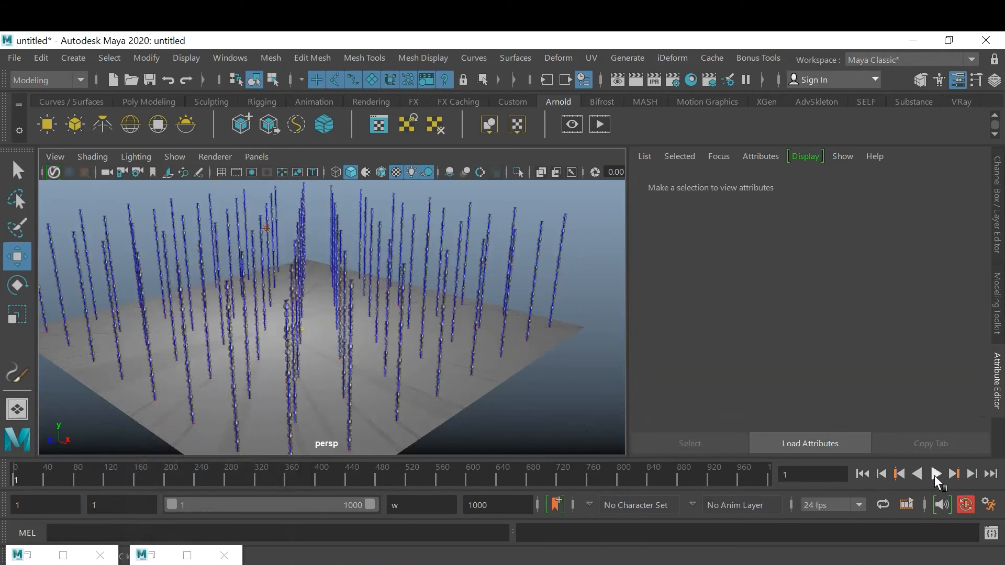
left_click(935, 475)
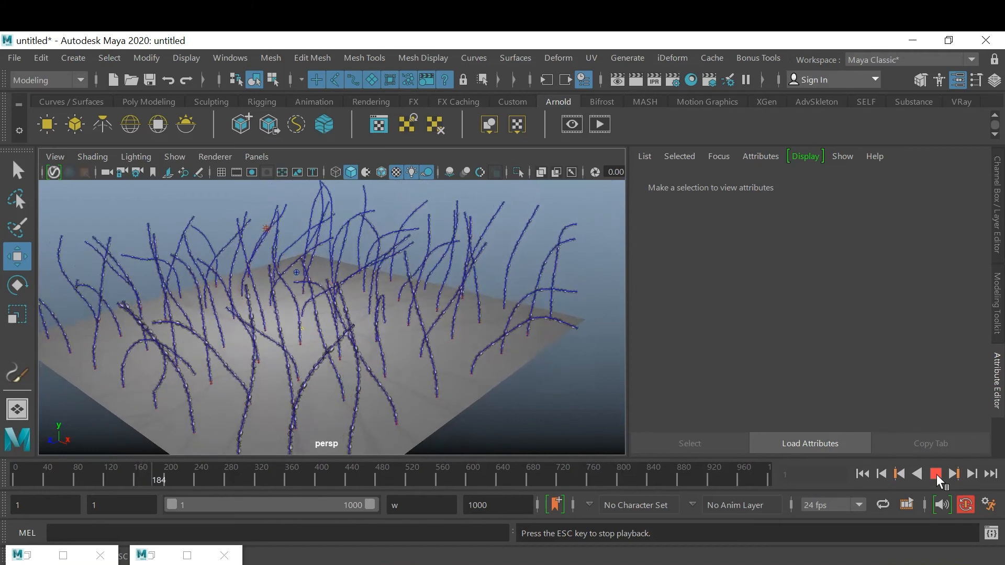
left_click(936, 475)
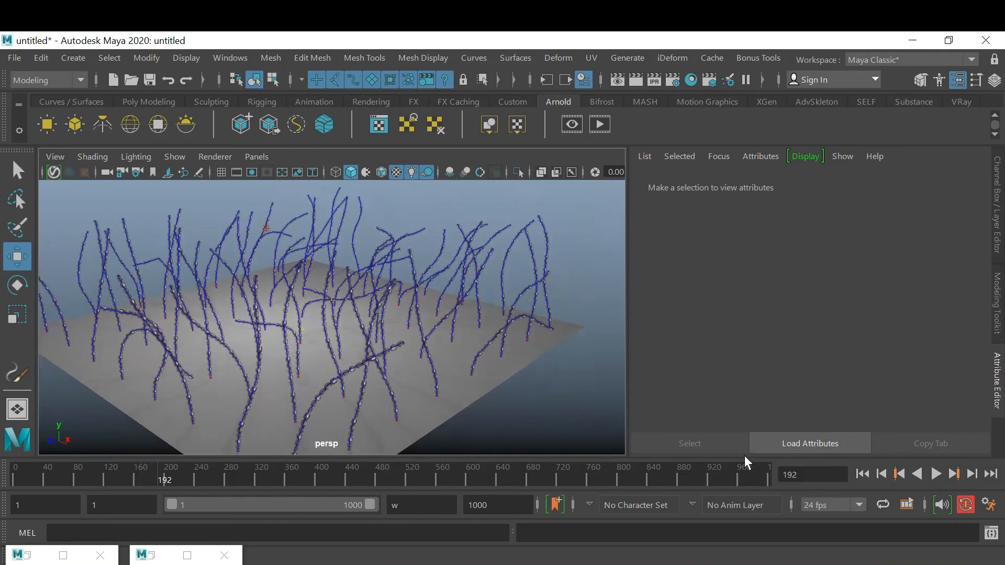
left_click(863, 474)
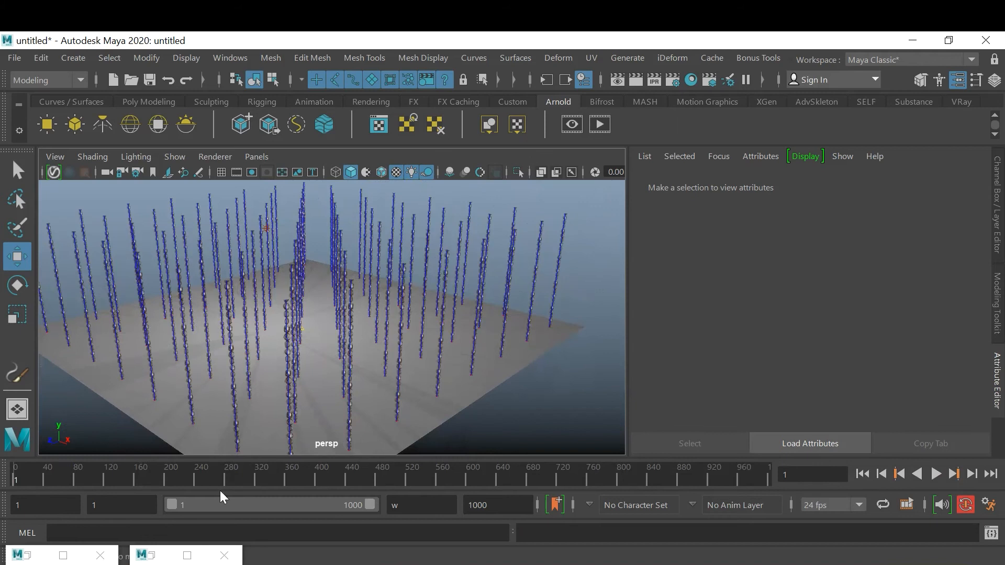
Step: Look through the hair output curves and strokes listed in the Outliner, moving its window lower over the scene
double_click(39, 554)
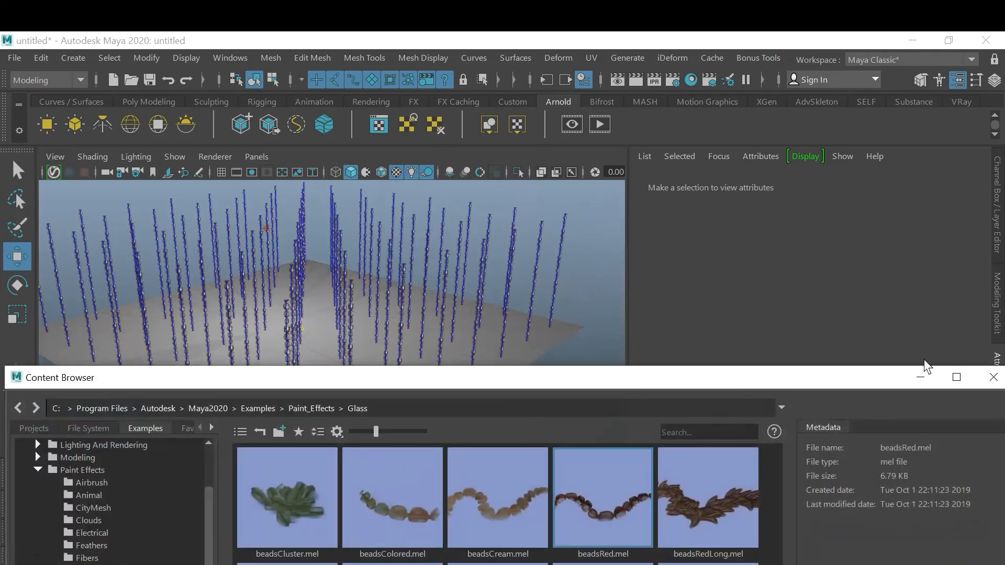
left_click(920, 376)
double_click(162, 555)
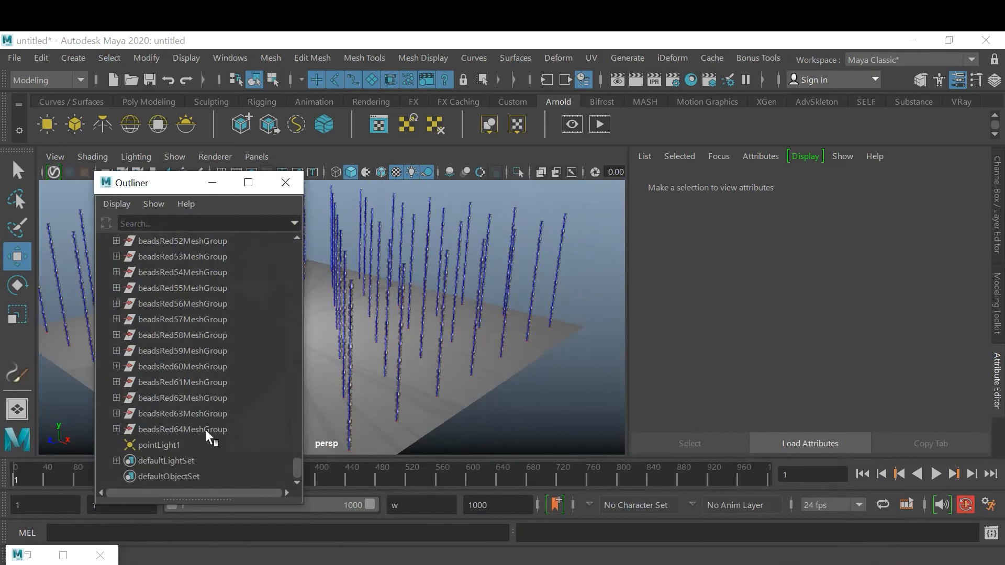
scroll(209, 435, "up", 20)
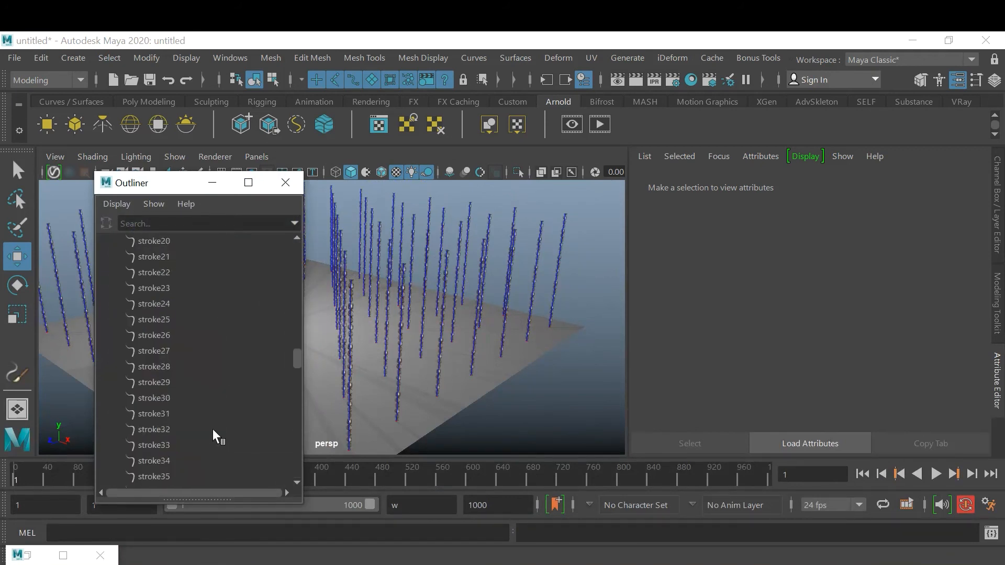
scroll(215, 436, "up", 3)
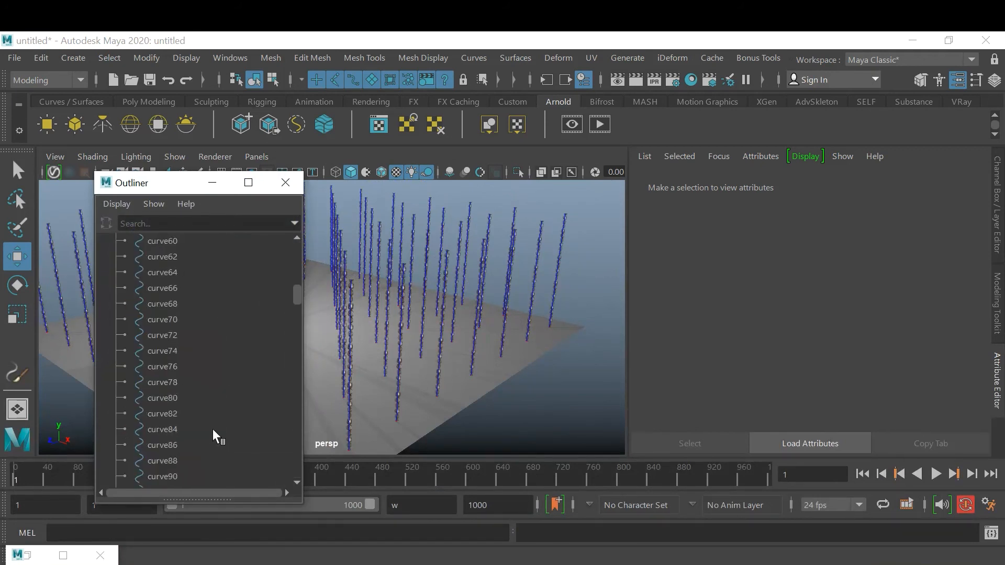
scroll(215, 436, "down", 3)
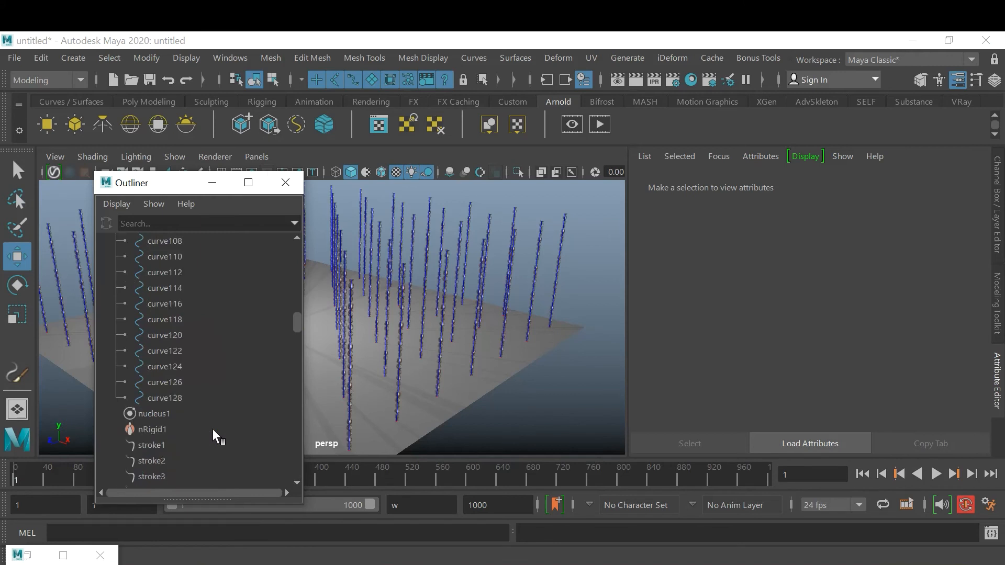
left_click_drag(157, 182, 127, 285)
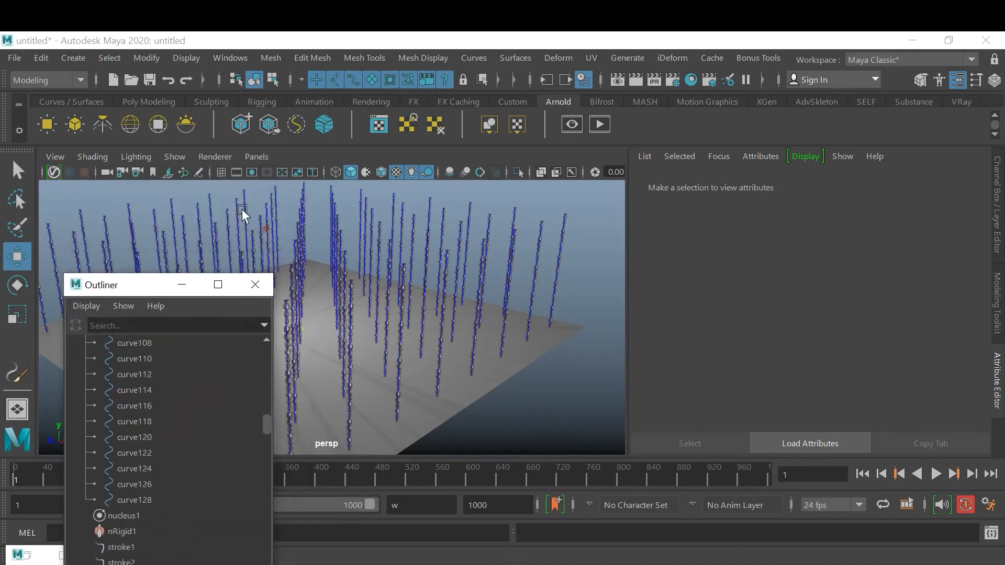
Step: Hide all object types in the perspective view except NURBS curves, and minimize the Outliner
left_click(186, 160)
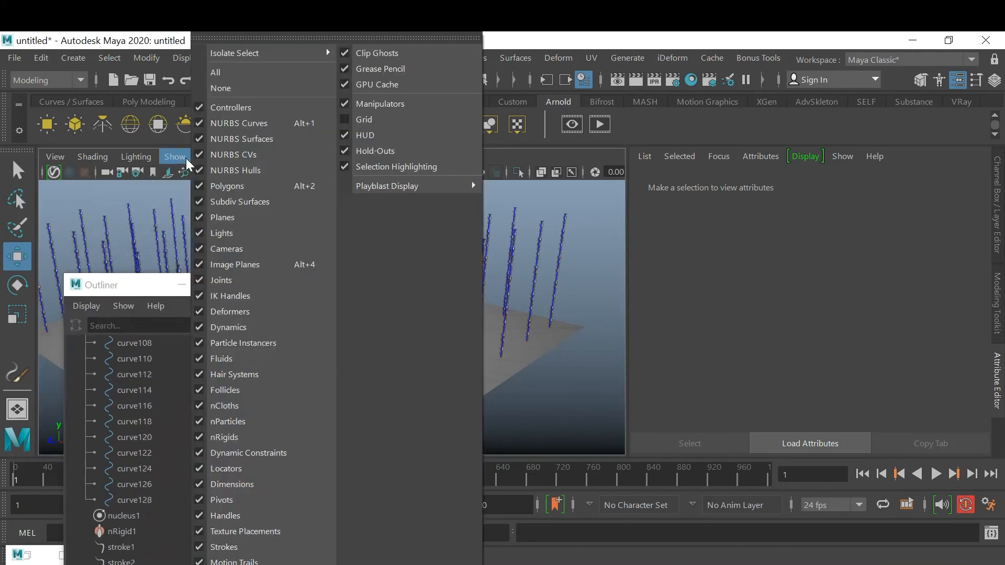
left_click(258, 92)
left_click(177, 158)
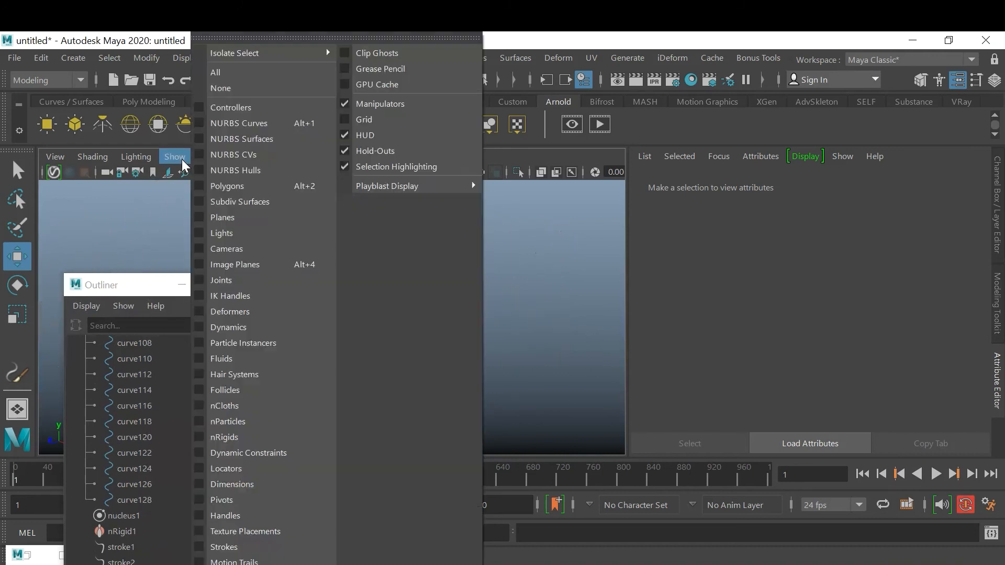
left_click(246, 123)
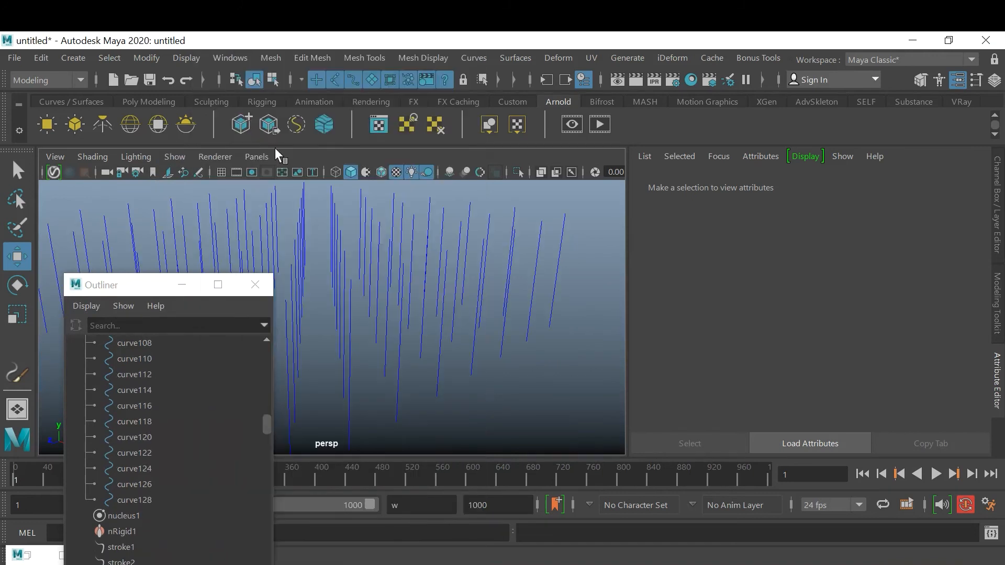
left_click(187, 291)
Step: Select the outermost row of eight hair curves along one edge of the plane, from curve114 to curve128
left_click_drag(437, 399, 467, 343, "alt")
left_click(455, 413)
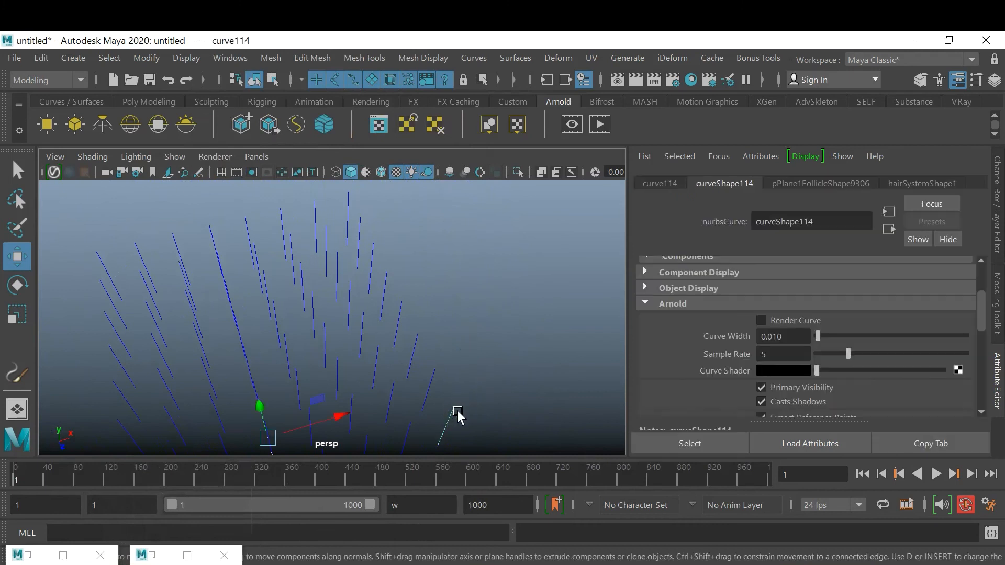
left_click(428, 395, "shift")
left_click(413, 343, "shift")
left_click(400, 309, "shift")
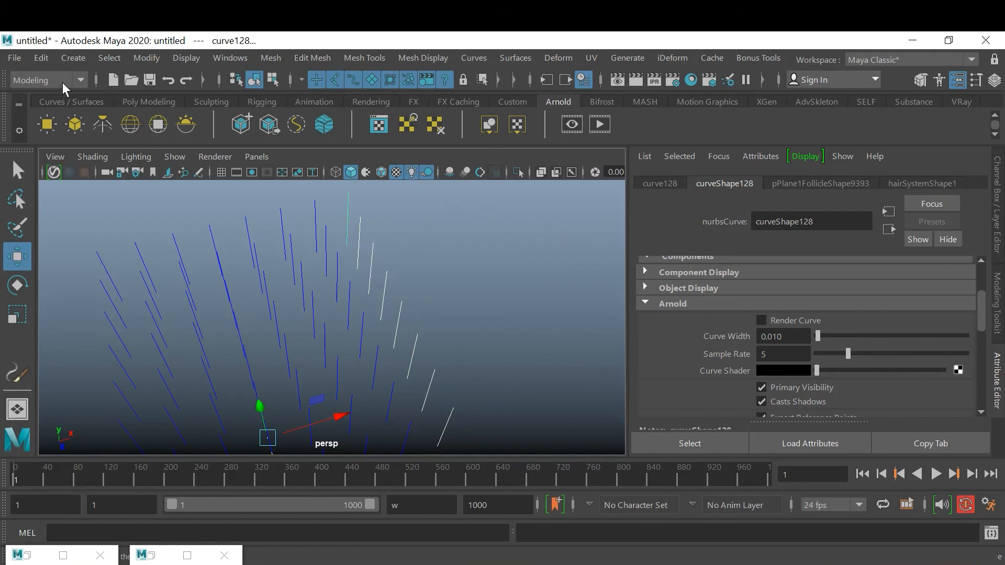
Step: Loft the selected curves with reset options and polygon output, using quads and the Count tessellation method at 1000
left_click(504, 60)
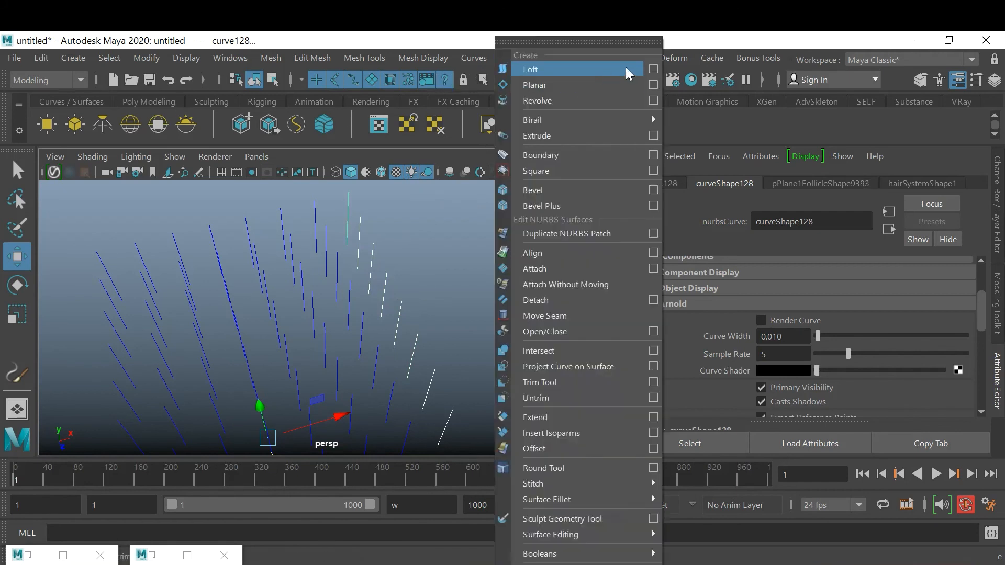
left_click(653, 68)
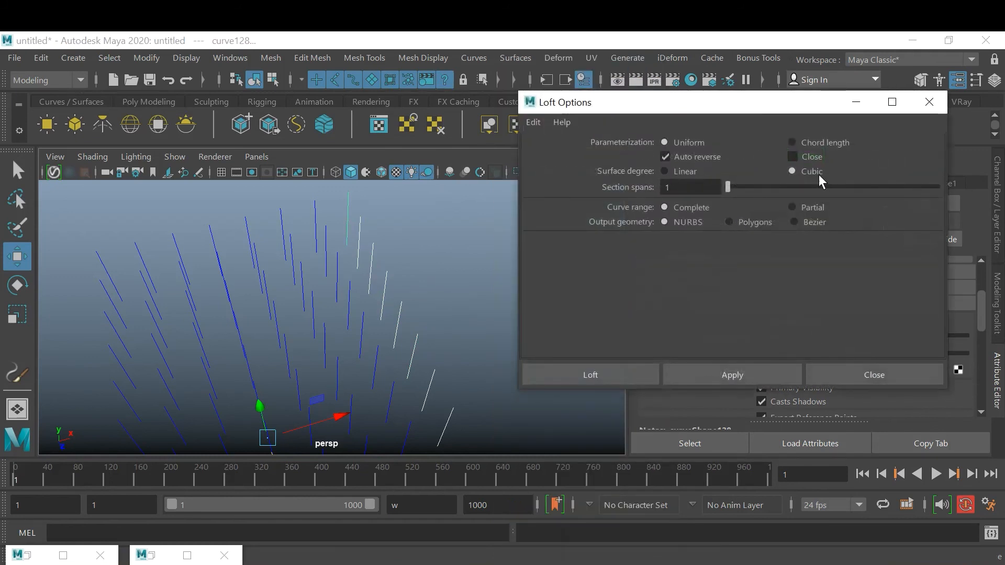
left_click(532, 122)
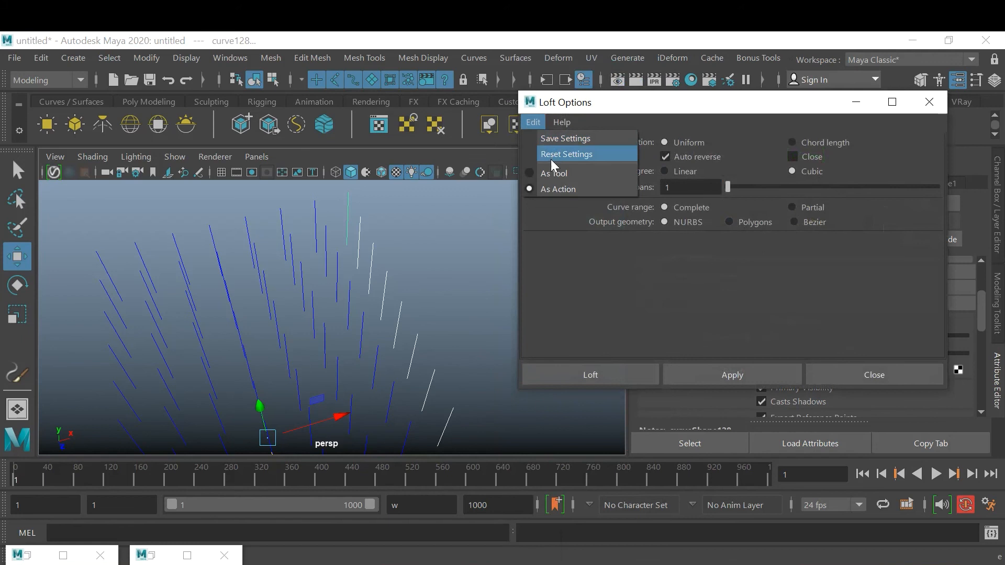
left_click(551, 153)
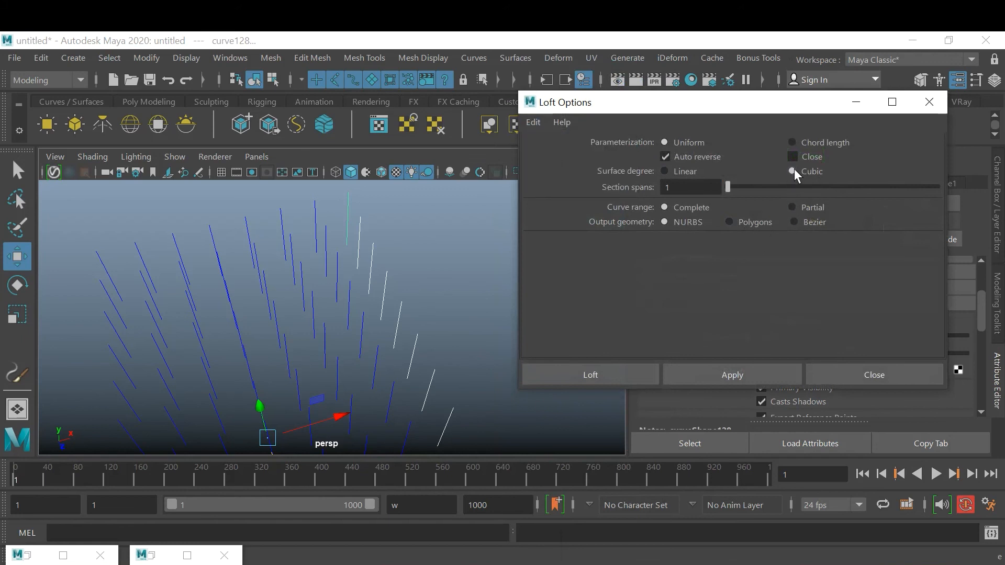
left_click(761, 222)
left_click(807, 295)
left_click(815, 309)
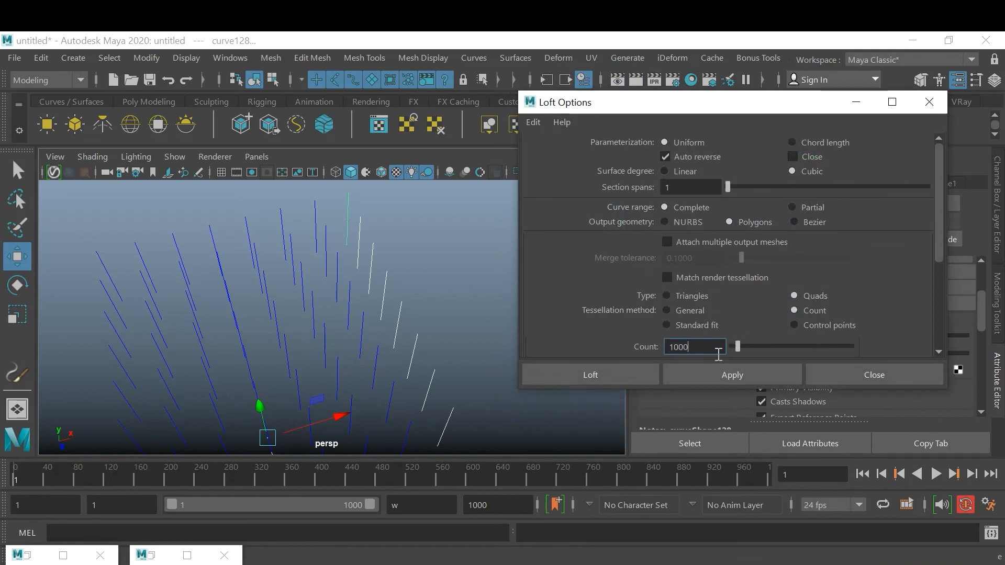
left_click(596, 374)
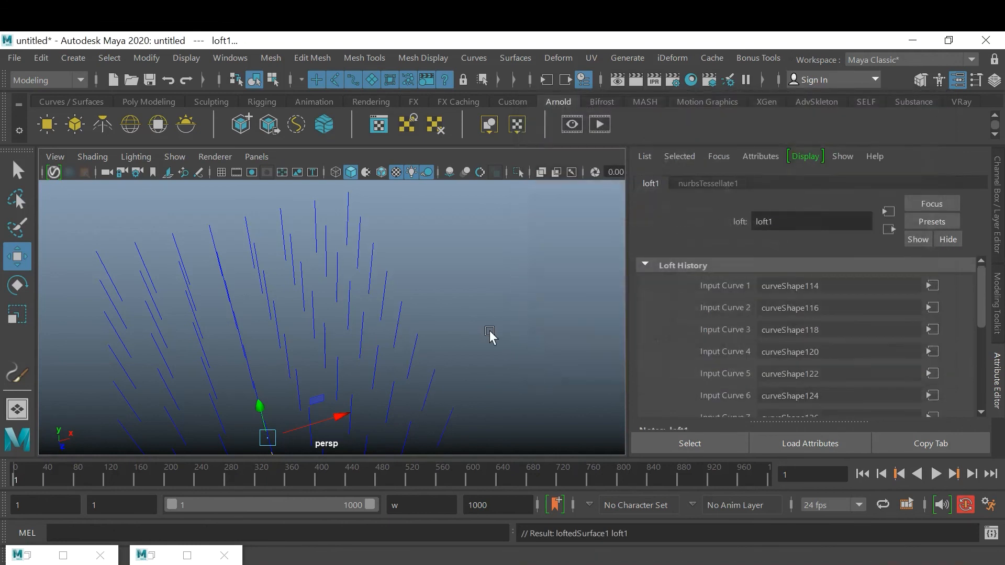
Step: Show polygons in the perspective view again alongside the NURBS curves and clear the selection
left_click(174, 156)
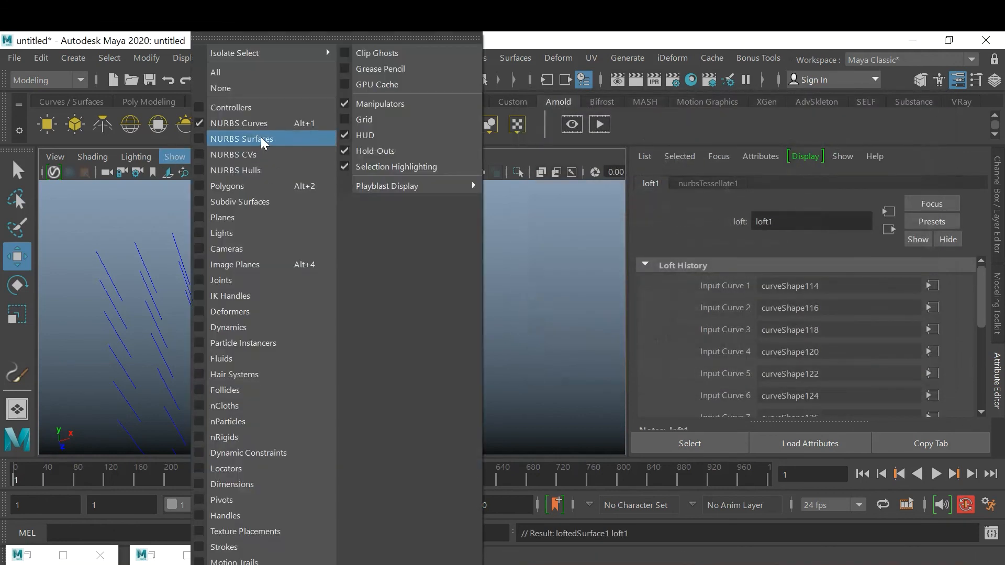
left_click(272, 186)
mouse_move(500, 339)
left_mouse_down("alt")
mouse_move(377, 309)
mouse_move(498, 324)
mouse_move(516, 339)
left_mouse_up("alt")
scroll(516, 339, "up", 3)
left_click(516, 339)
left_click_drag(476, 247, 372, 296, "alt")
Step: Assign a new Lambert material to the lofted surface
left_click(373, 296)
right_click(376, 301)
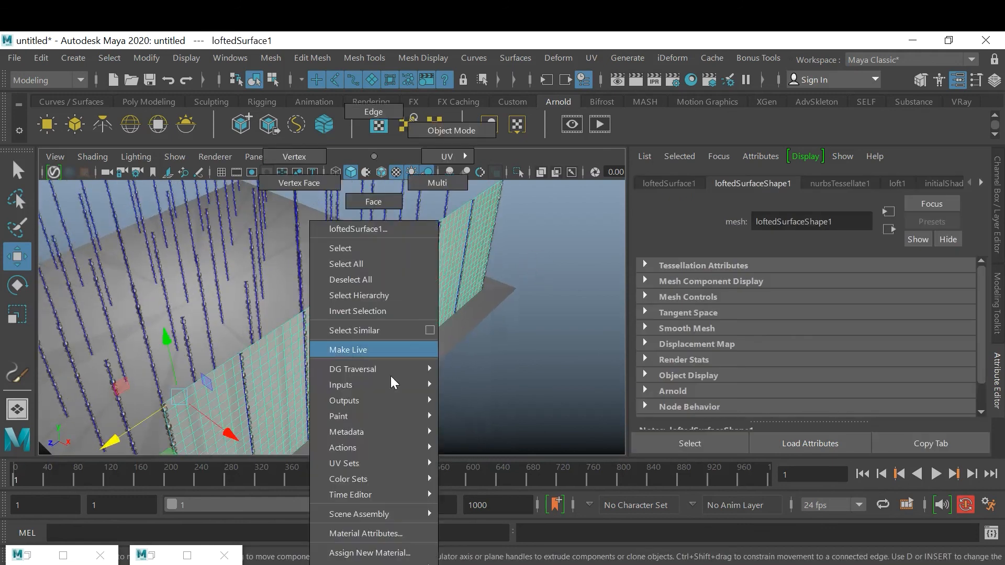
mouse_move(398, 562)
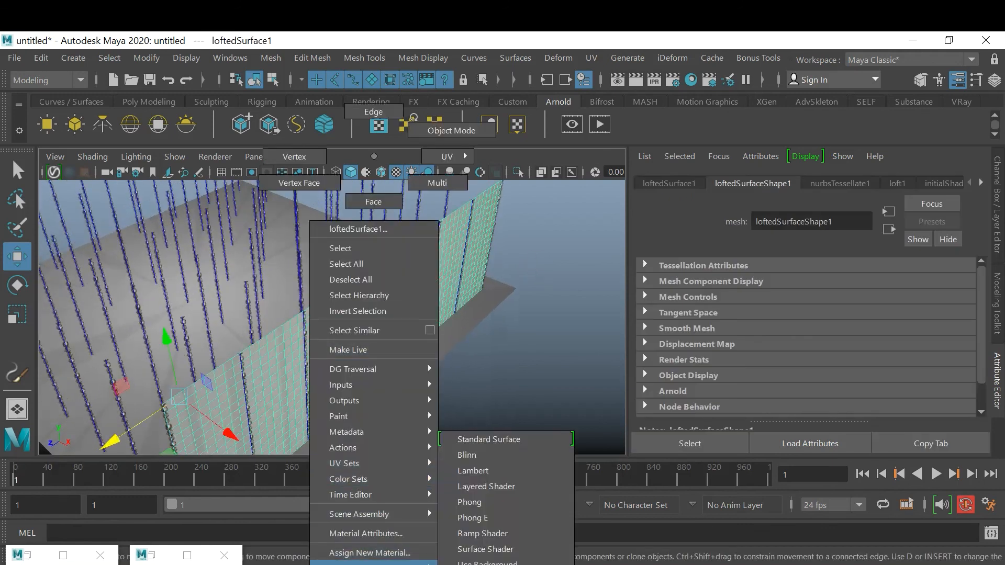
left_click(491, 475)
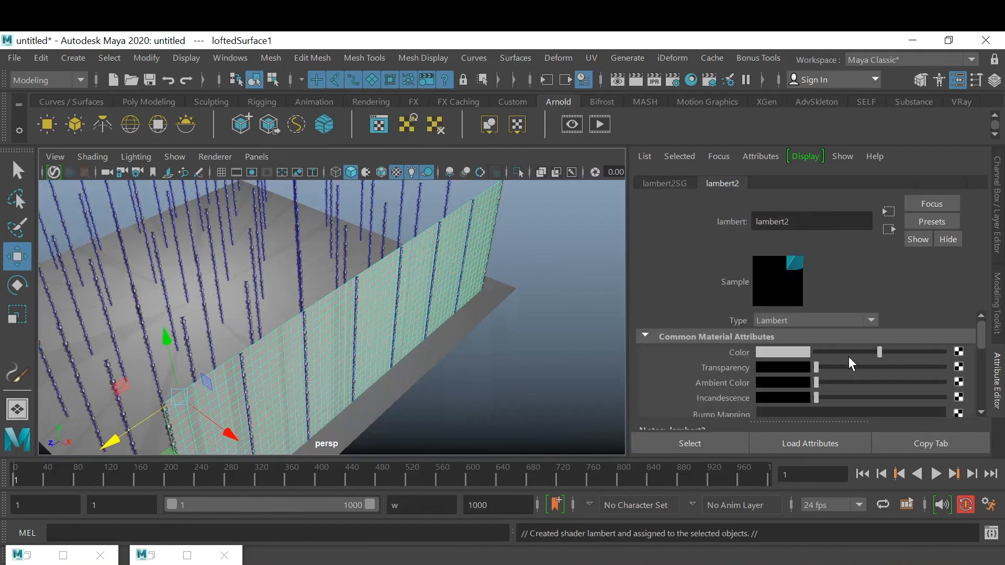
Step: Make the Lambert material highly transparent, set its color to yellow, and deselect the lofted surface
left_click_drag(848, 365, 925, 370)
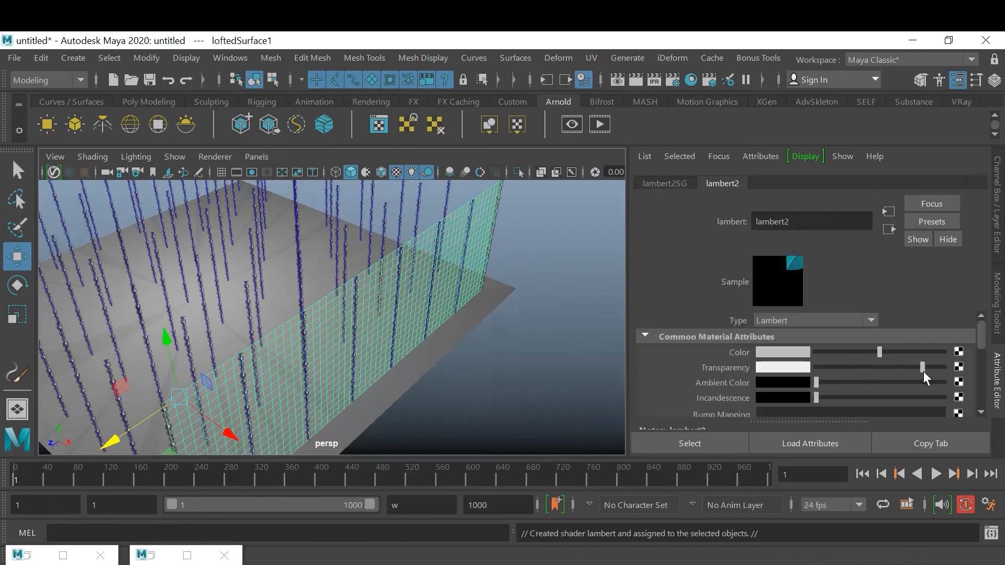
left_click(790, 352)
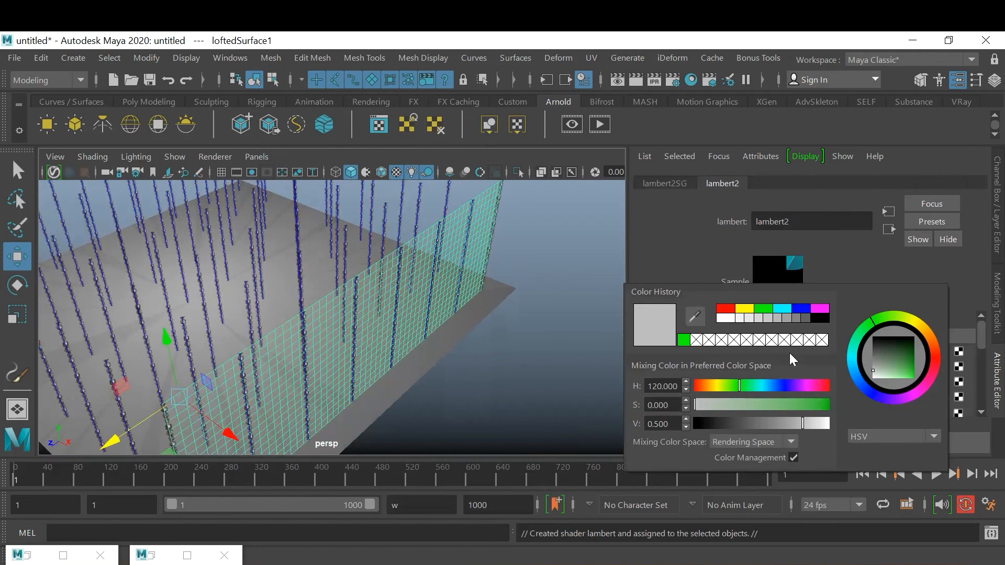
left_click(747, 309)
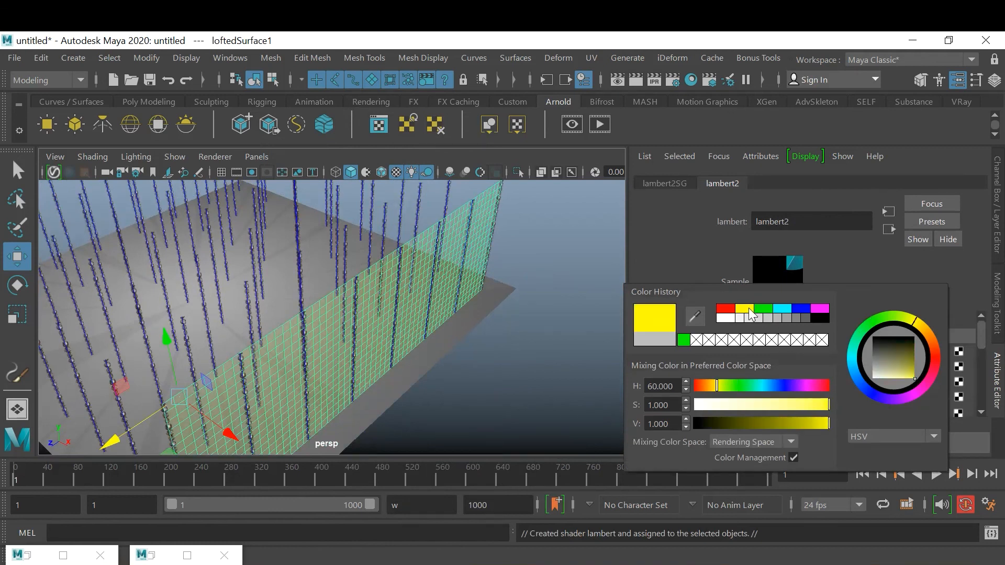
left_click(574, 298)
Step: Play the hair simulation in several runs to examine how the lofted surface moves with its curves from different angles
scroll(555, 304, "down", 3)
mouse_move(546, 307)
left_mouse_down("alt")
mouse_move(576, 321)
mouse_move(536, 327)
mouse_move(553, 316)
mouse_move(586, 333)
mouse_move(570, 327)
mouse_move(571, 316)
mouse_move(523, 329)
mouse_move(533, 354)
mouse_move(549, 359)
mouse_move(548, 340)
mouse_move(521, 330)
left_mouse_up("alt")
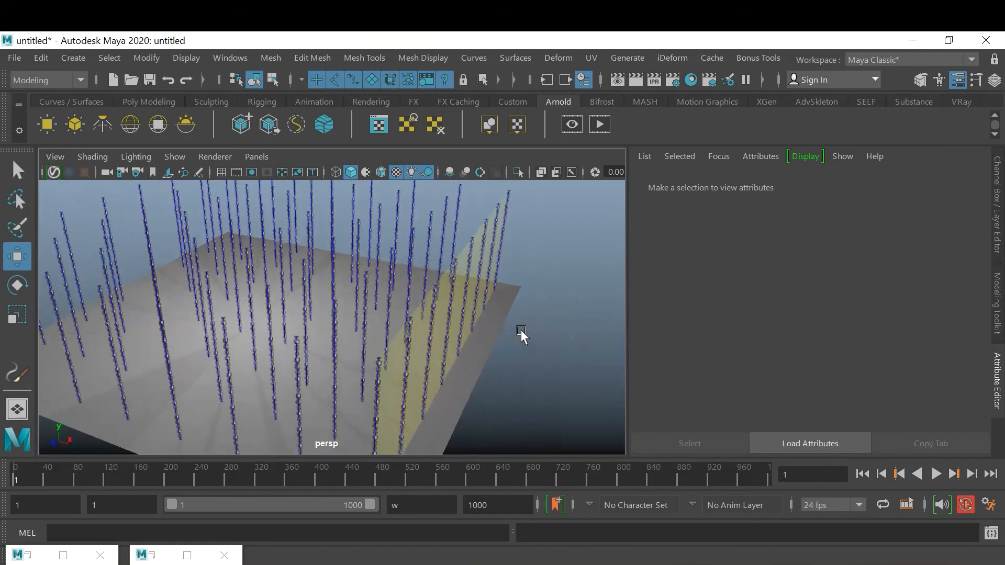
left_click(936, 474)
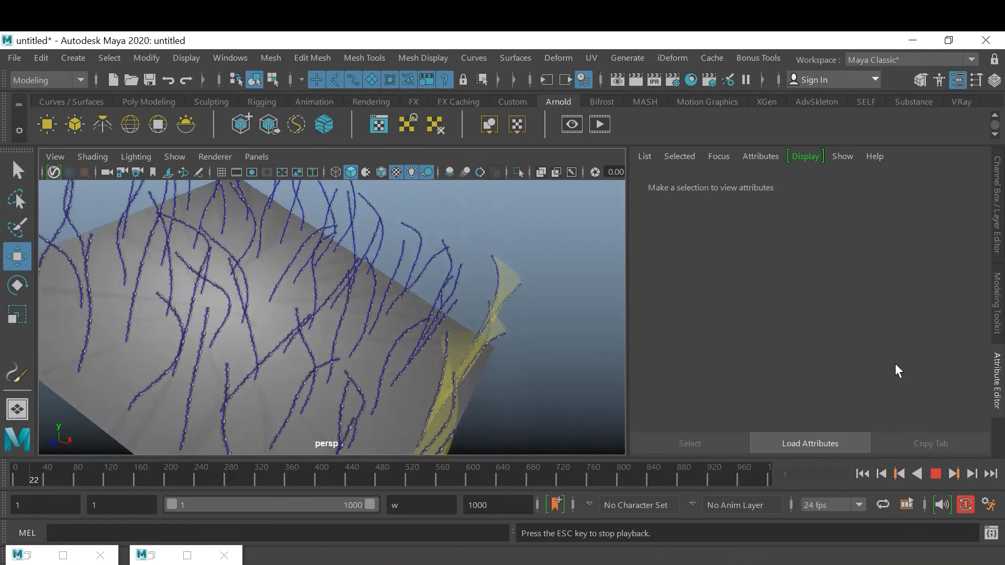
left_click(935, 473)
left_click_drag(513, 325, 615, 338, "alt")
left_click(936, 473)
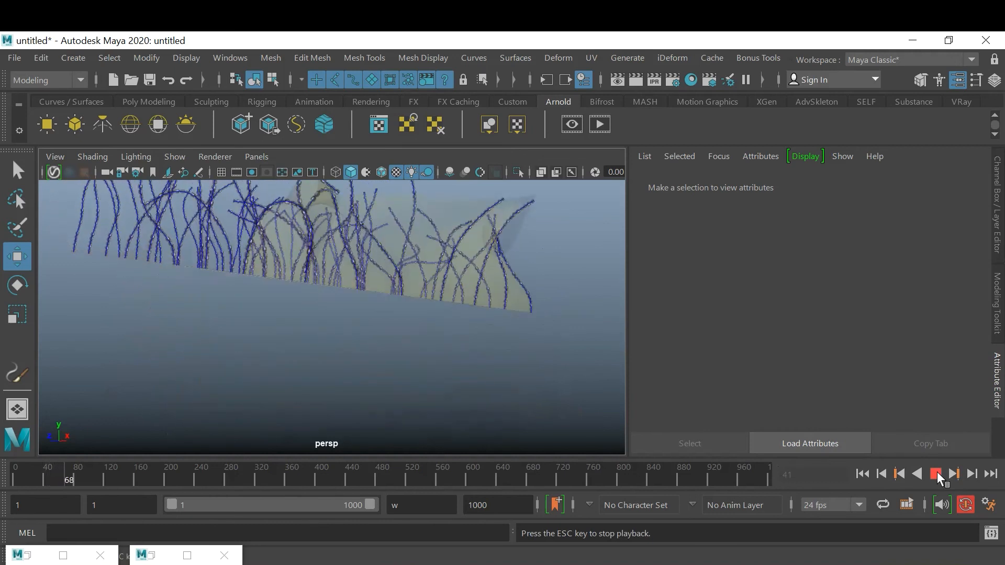
left_click(935, 474)
left_click_drag(532, 277, 539, 355, "alt")
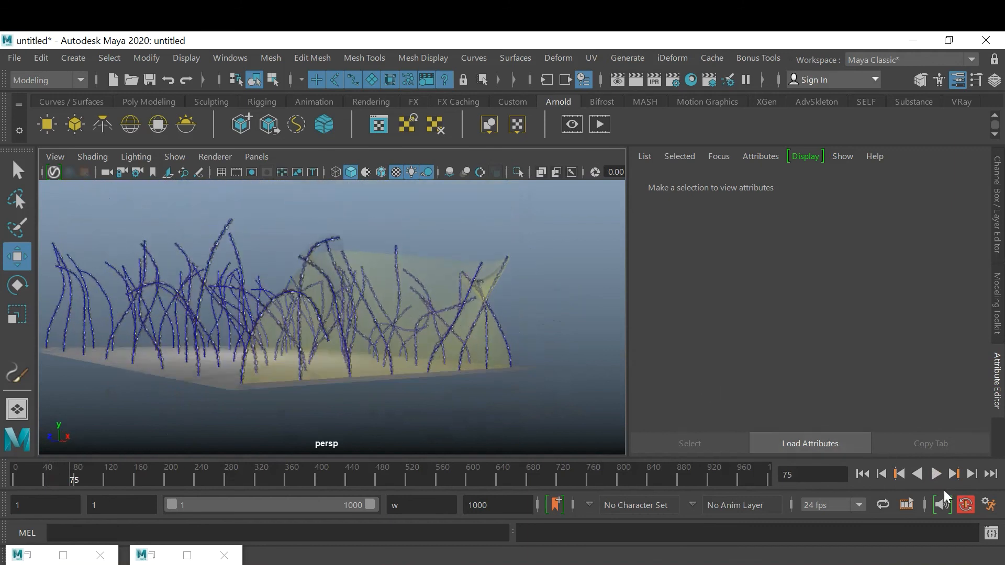
left_click(937, 474)
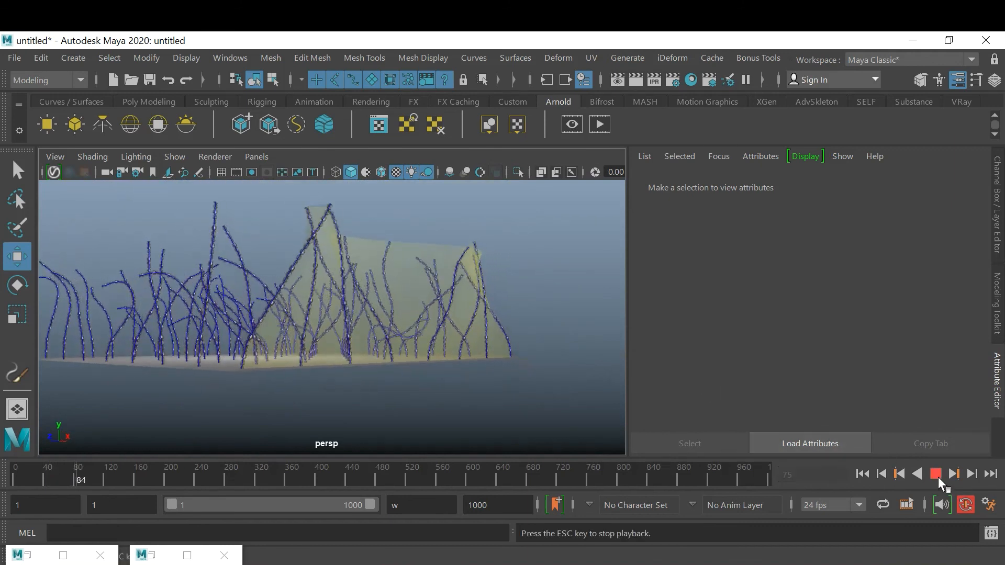